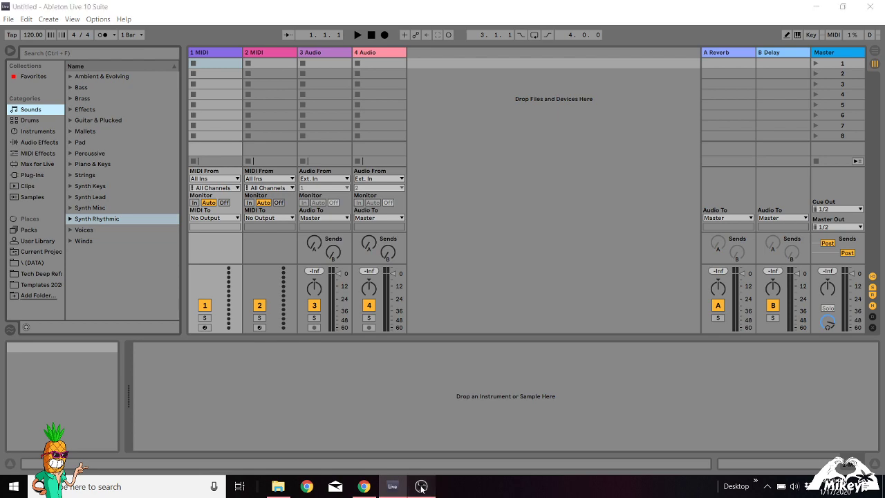
{"action": "left_click", "coordinate": [421, 487]}
{"action": "left_click", "coordinate": [393, 486]}
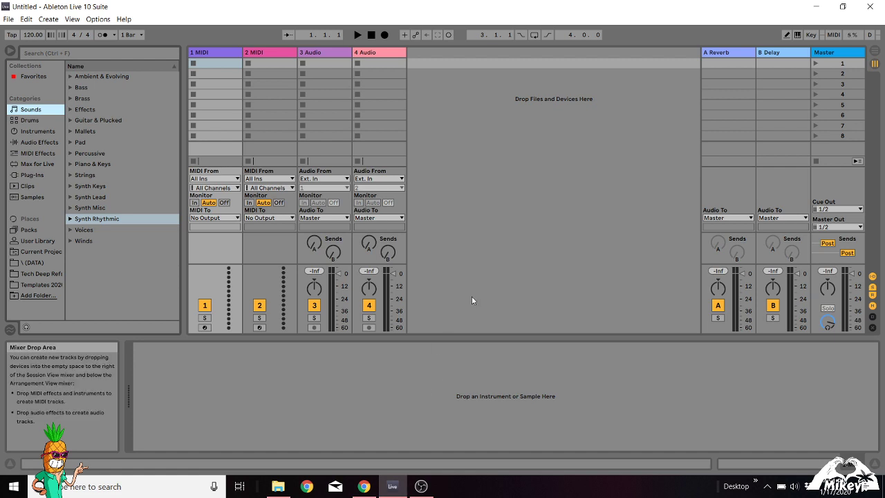
Step: Show the Arrangement View and rename the first MIDI track as Kik
{"action": "key", "text": "Tab"}
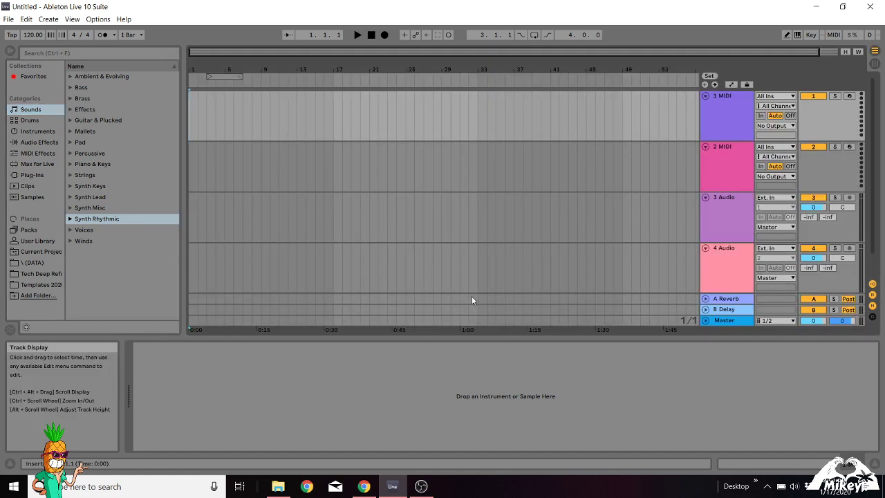
{"action": "right_click", "coordinate": [727, 101]}
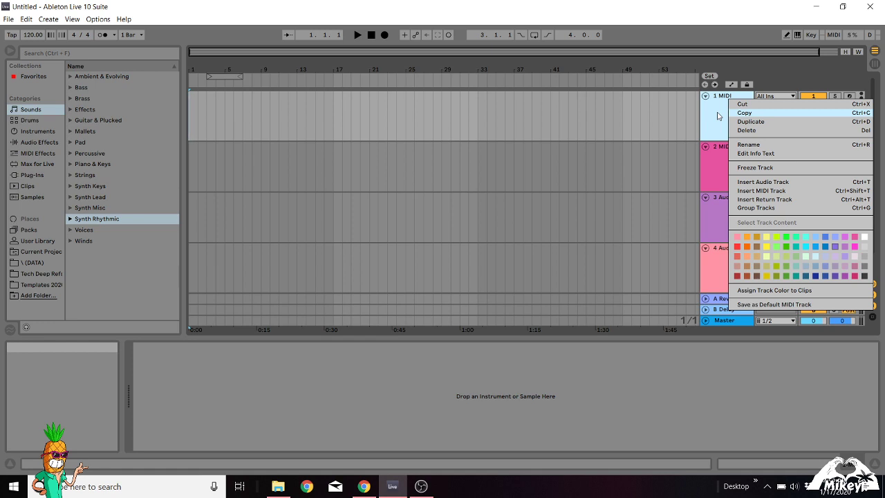
{"action": "left_click", "coordinate": [748, 144]}
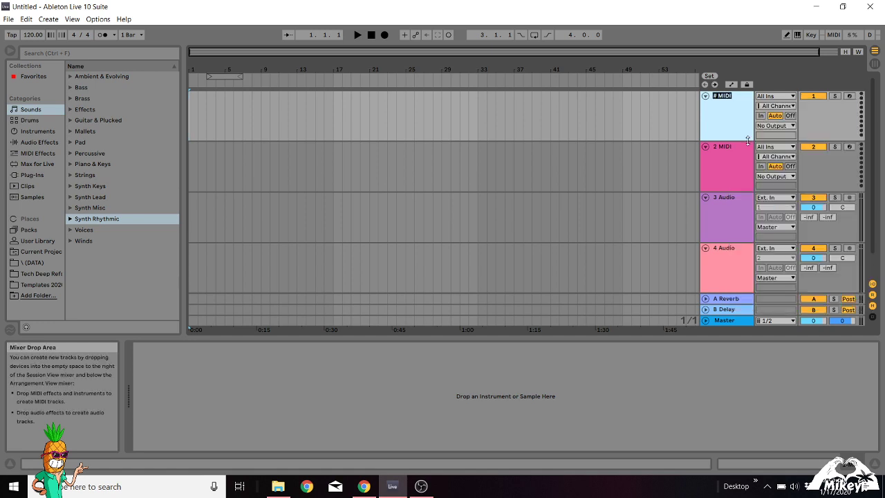
{"action": "type", "text": "Kik"}
{"action": "key", "text": "Return"}
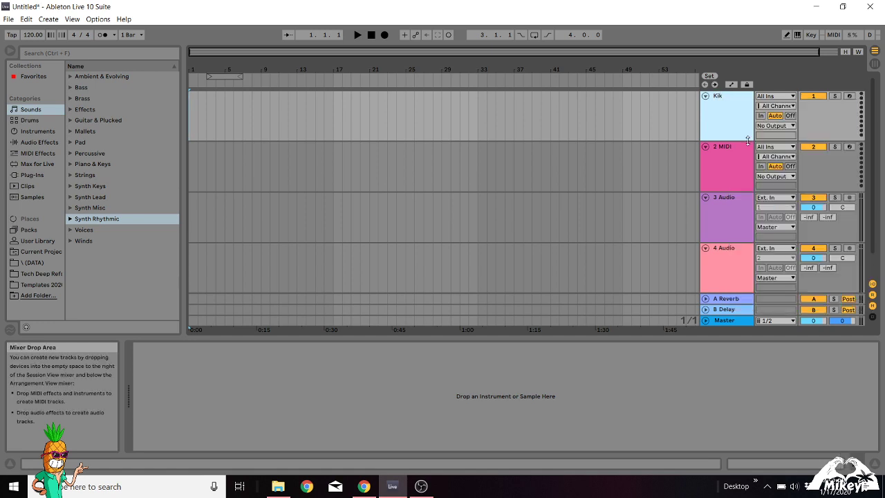
Step: Load an empty Simpler instrument onto the Kik track
{"action": "left_click", "coordinate": [31, 133]}
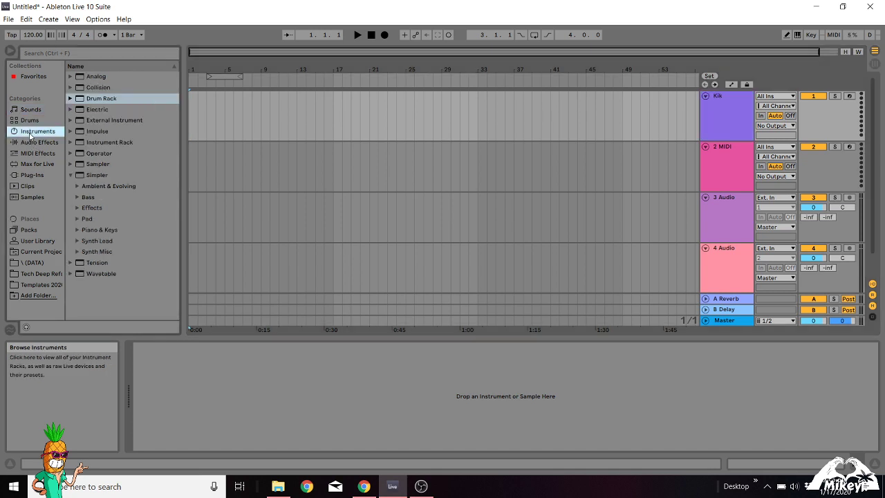
{"action": "left_click", "coordinate": [95, 175]}
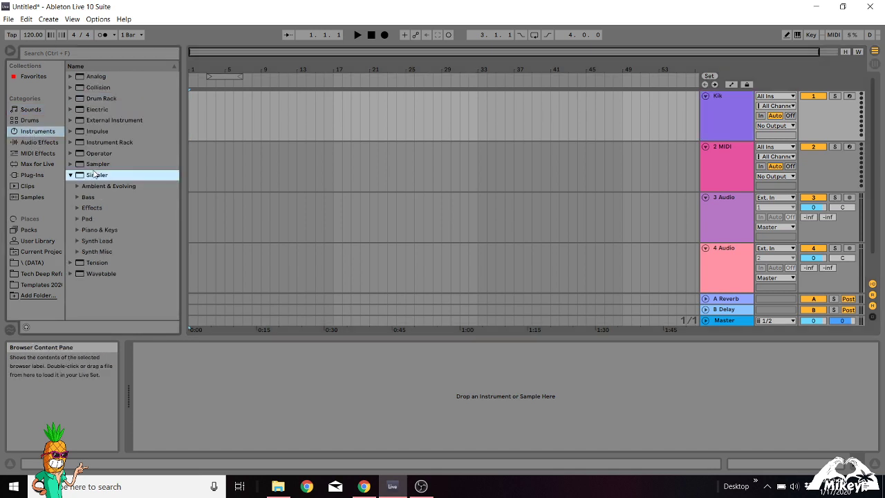
{"action": "left_click_drag", "start_coordinate": [95, 174], "coordinate": [229, 113]}
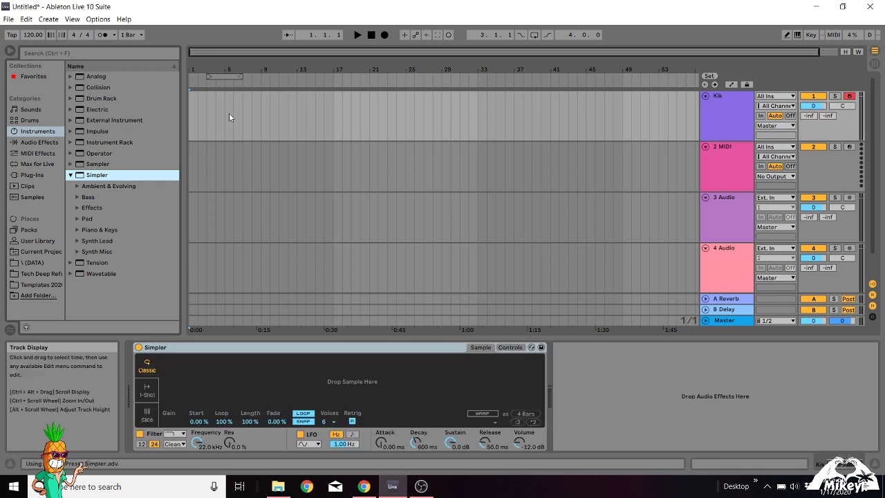
Step: Insert an empty four-bar MIDI clip on the Kik track, from bar 1 to the start of bar 5
{"action": "left_click", "coordinate": [192, 115]}
{"action": "left_click_drag", "start_coordinate": [192, 116], "coordinate": [222, 115]}
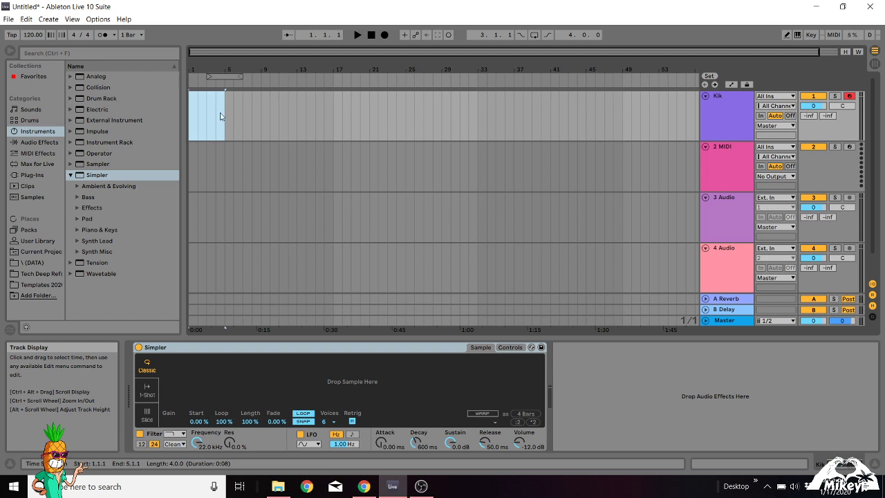
{"action": "right_click", "coordinate": [215, 118]}
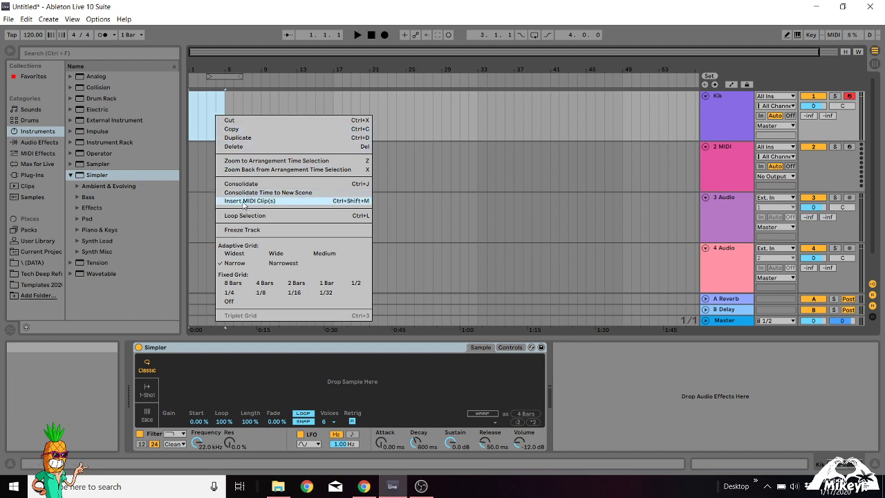
{"action": "left_click", "coordinate": [195, 131]}
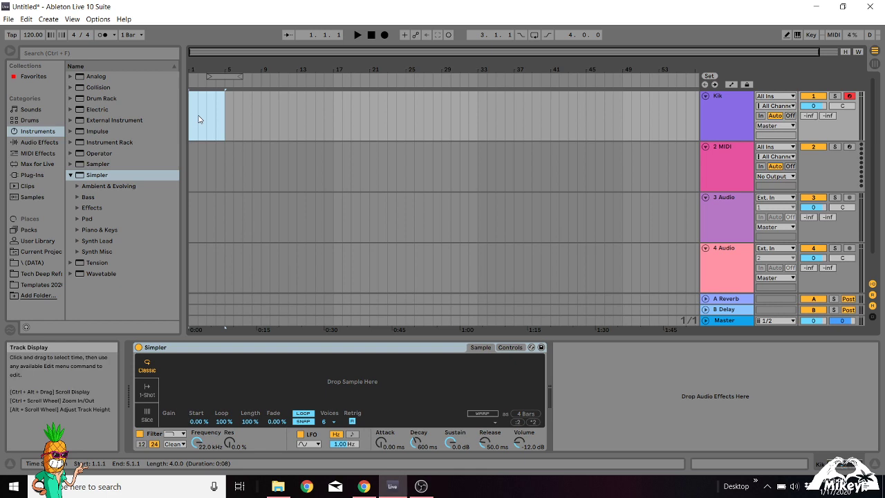
{"action": "key", "text": "ctrl+shift+m"}
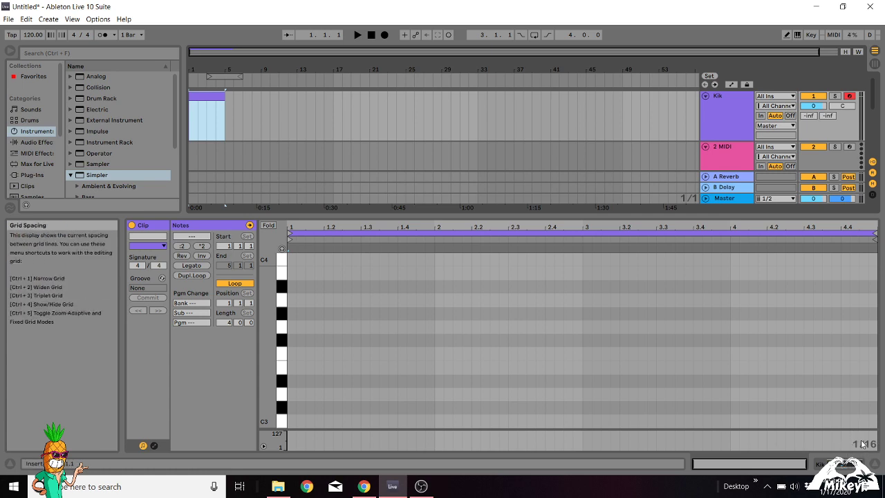
Step: Set the note grid to fixed 1/4 and draw a C3 note on every beat of the four-bar Kik clip
{"action": "right_click", "coordinate": [450, 341]}
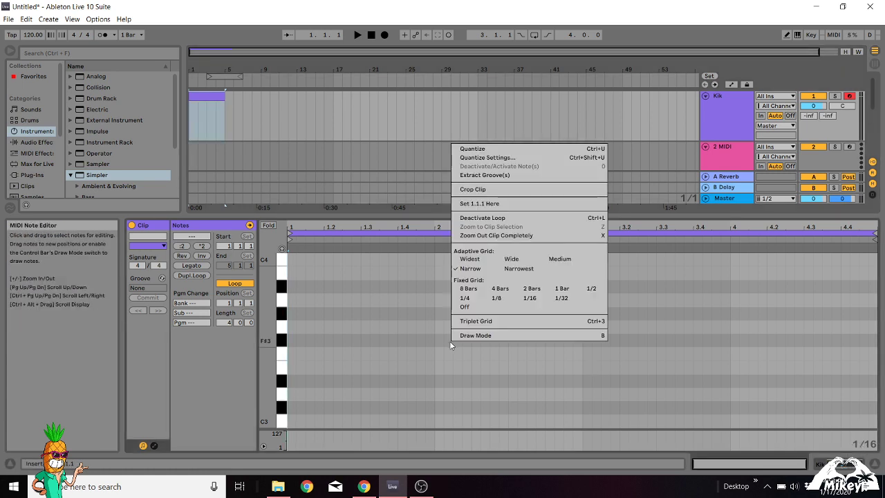
{"action": "left_click", "coordinate": [464, 298]}
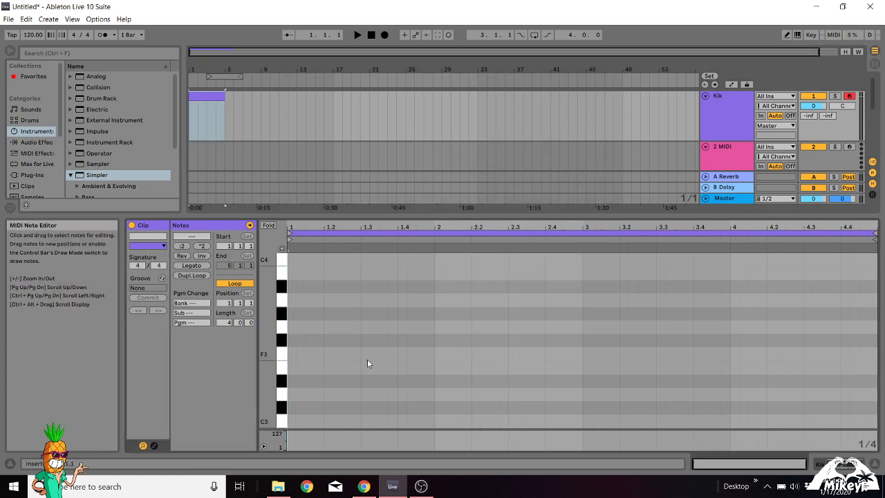
{"action": "scroll", "coordinate": [365, 362], "scroll_direction": "down", "scroll_amount": 2}
{"action": "scroll", "coordinate": [365, 367], "scroll_direction": "down", "scroll_amount": 2}
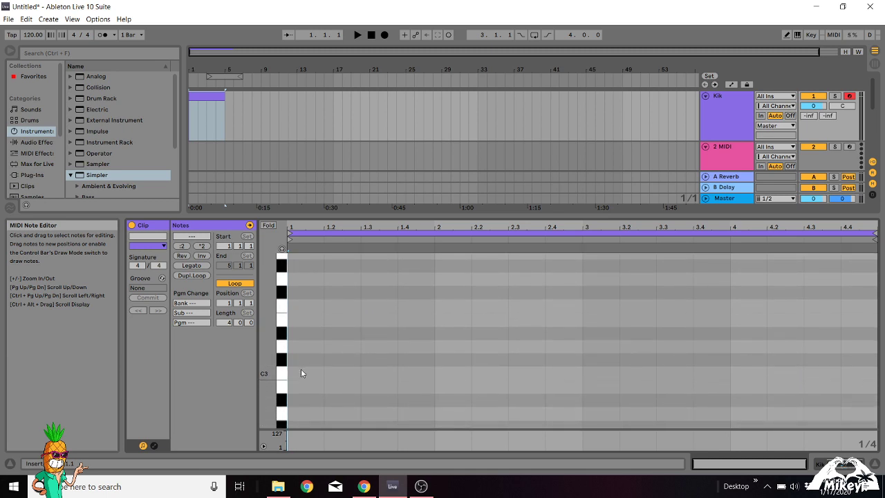
{"action": "key", "text": "b"}
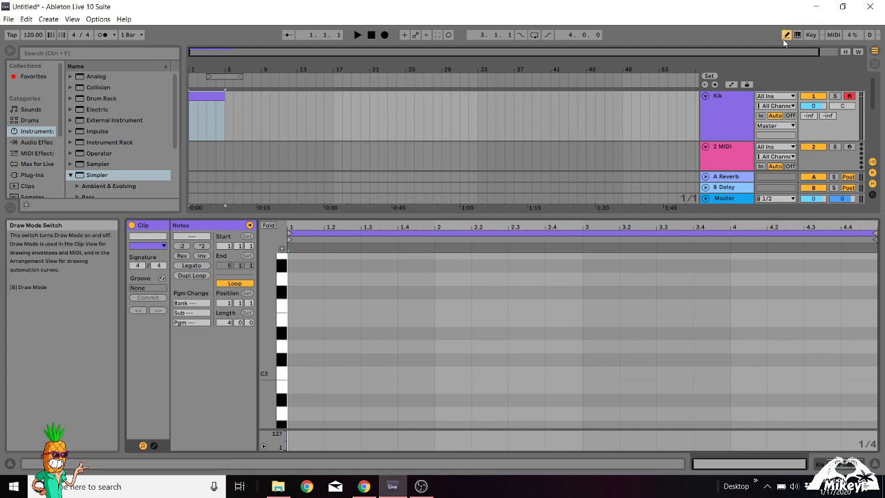
{"action": "left_click_drag", "start_coordinate": [302, 373], "coordinate": [847, 375]}
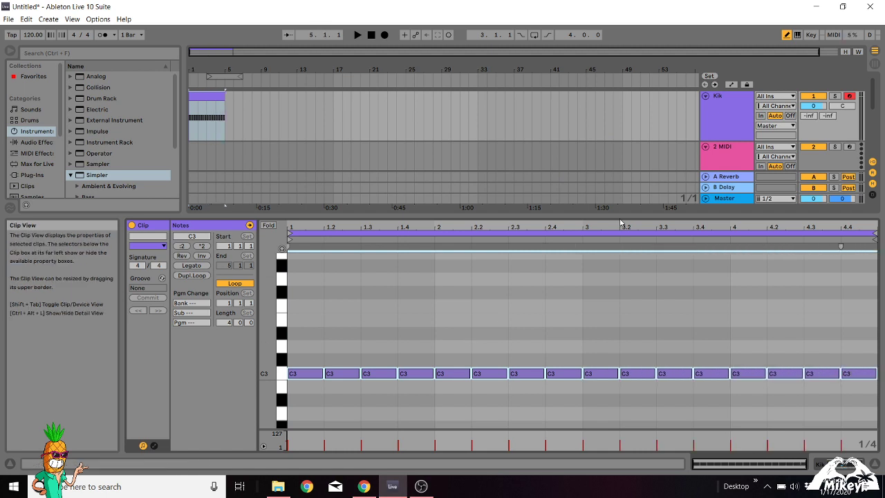
Step: Duplicate the Kik track with its clip and rename the copy as Clap
{"action": "left_click", "coordinate": [722, 107]}
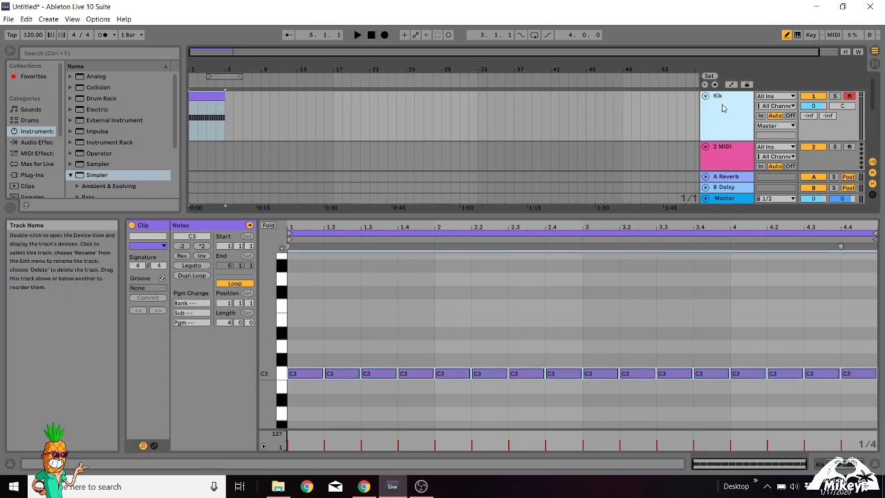
{"action": "right_click", "coordinate": [722, 107]}
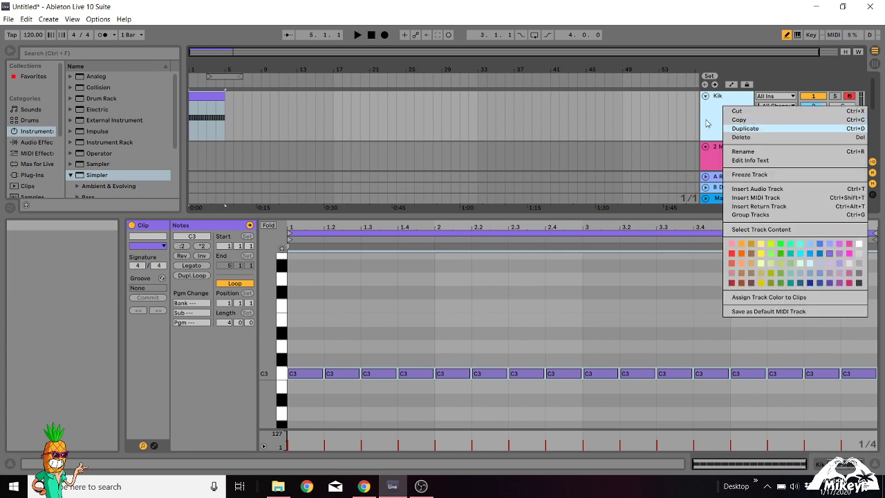
{"action": "left_click", "coordinate": [707, 123]}
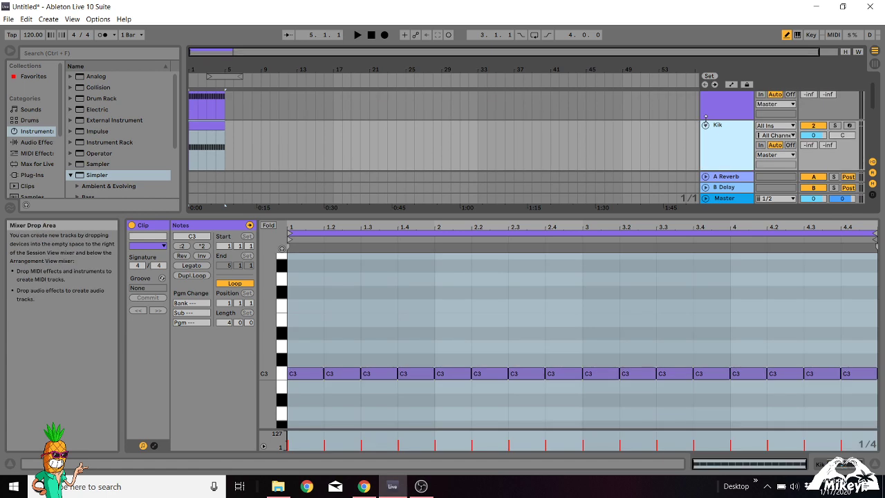
{"action": "right_click", "coordinate": [728, 129]}
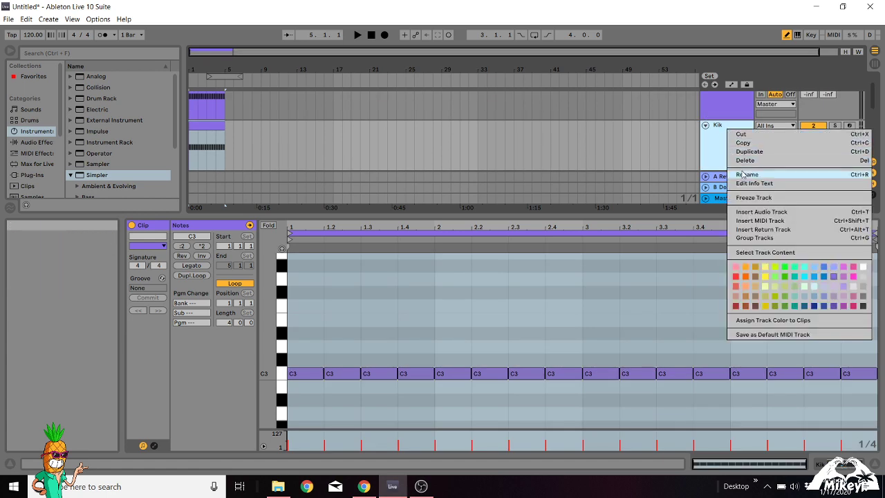
{"action": "left_click", "coordinate": [743, 174]}
{"action": "type", "text": "Cla"}
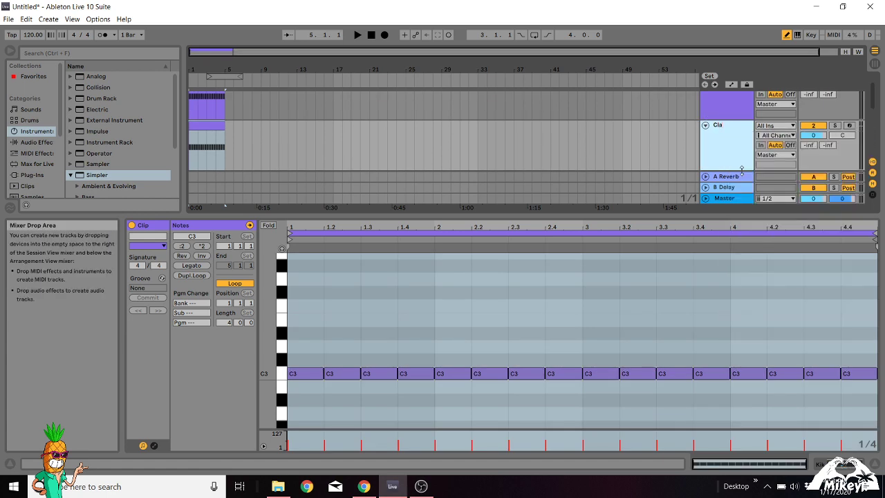
{"action": "type", "text": "p"}
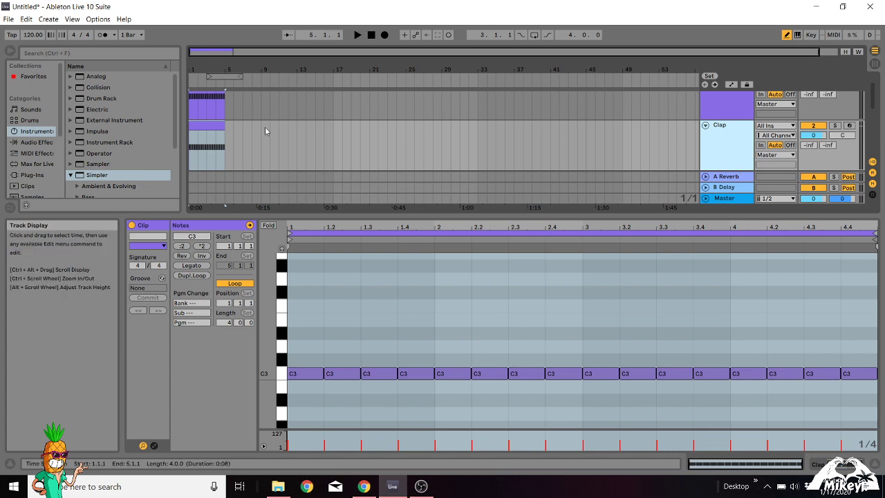
Step: Leave Draw Mode and delete the C3 notes on beats 1 and 3 of all four bars in the Clap clip
{"action": "left_click", "coordinate": [216, 129]}
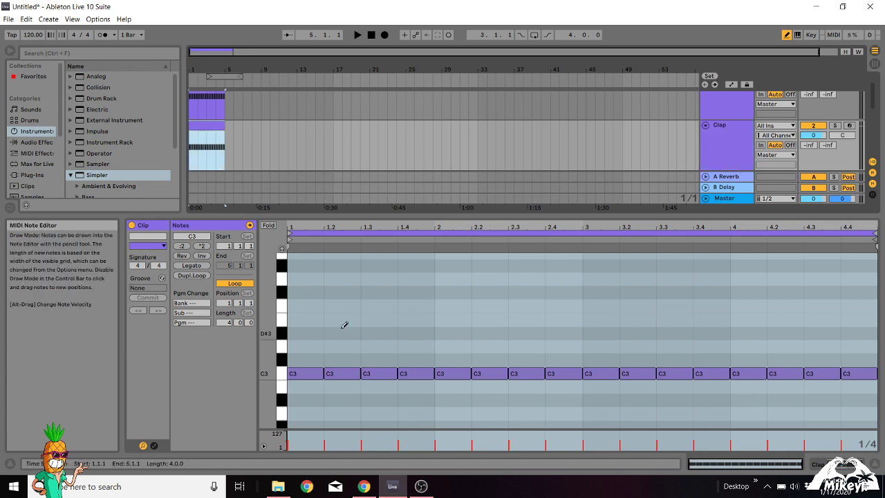
{"action": "key", "text": "b"}
{"action": "left_click", "coordinate": [302, 374]}
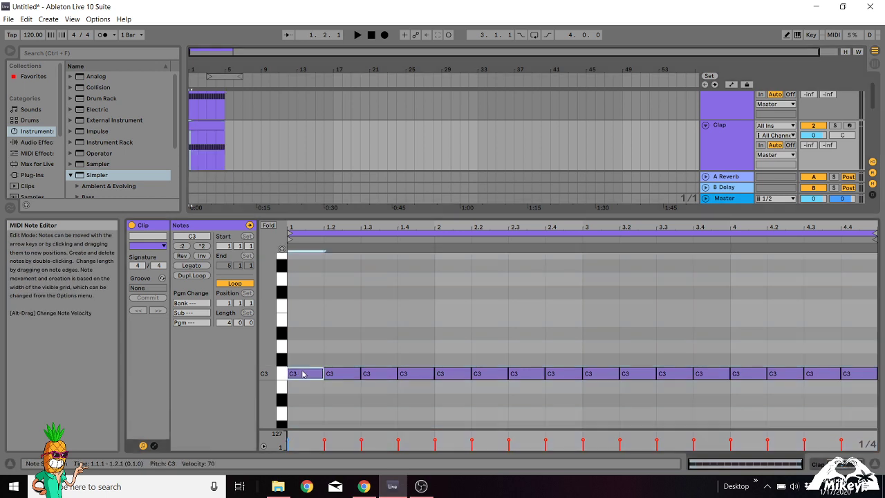
{"action": "left_click", "coordinate": [377, 374], "text": "shift"}
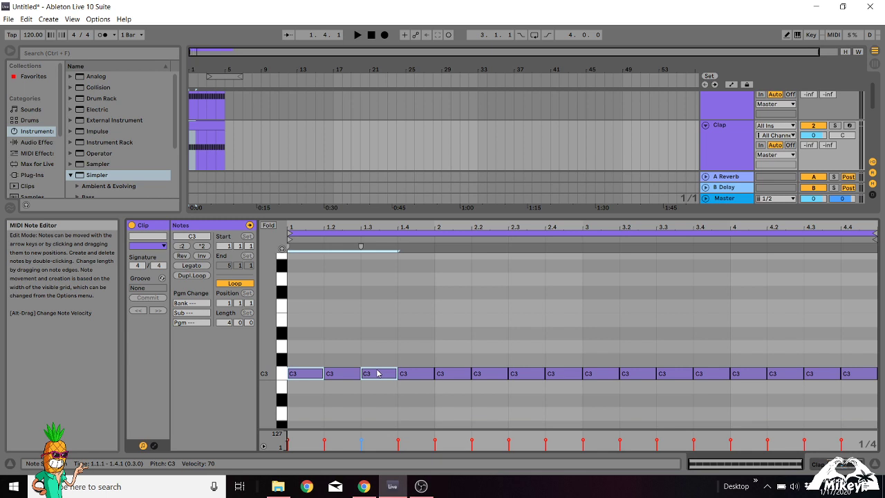
{"action": "left_click", "coordinate": [455, 373], "text": "shift"}
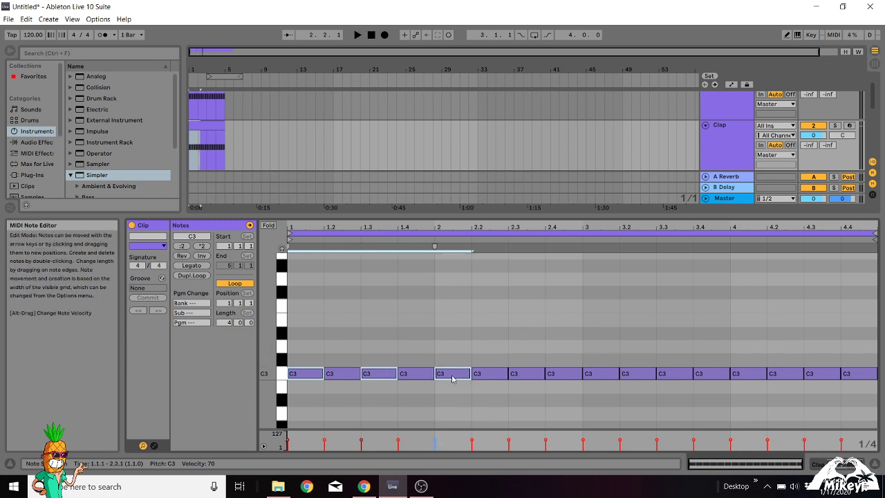
{"action": "left_click", "coordinate": [520, 373], "text": "shift"}
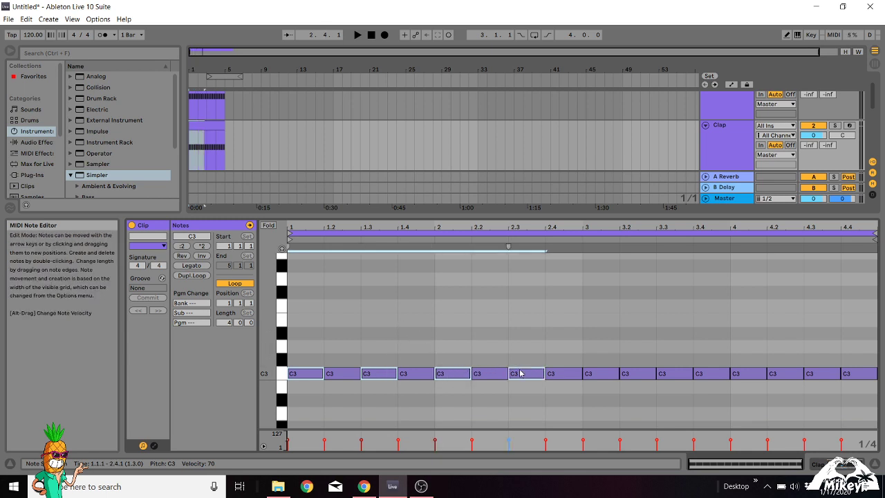
{"action": "left_click", "coordinate": [599, 372], "text": "shift"}
{"action": "left_click", "coordinate": [671, 374], "text": "shift"}
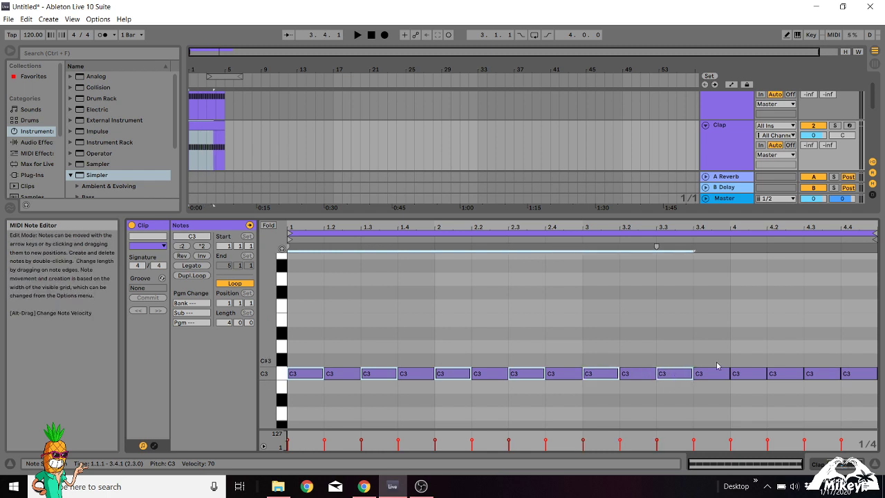
{"action": "left_click", "coordinate": [752, 374], "text": "shift"}
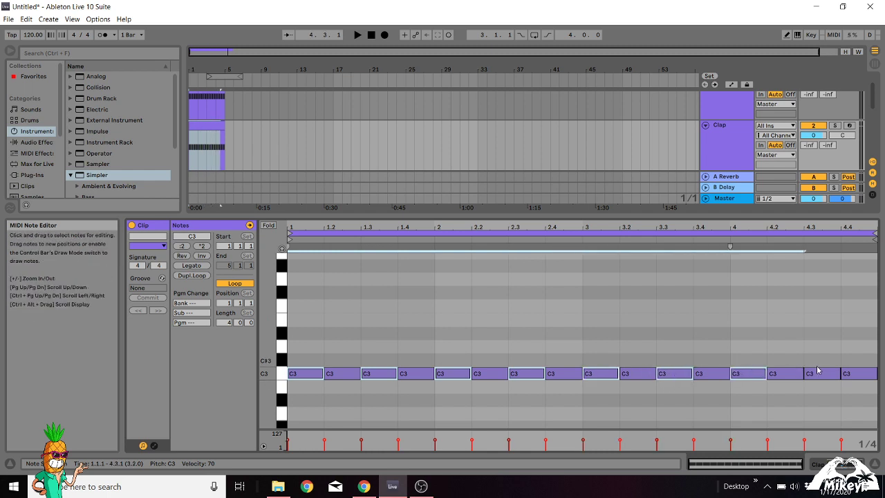
{"action": "left_click", "coordinate": [820, 375], "text": "shift"}
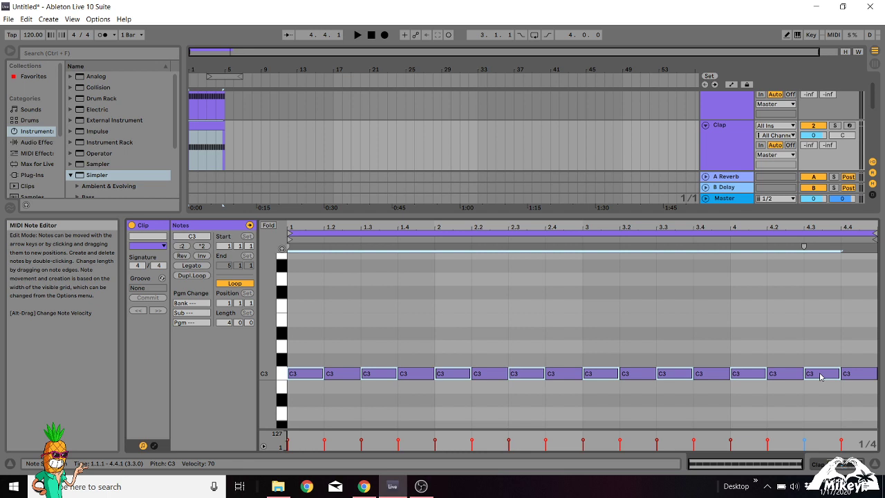
{"action": "key", "text": "Delete"}
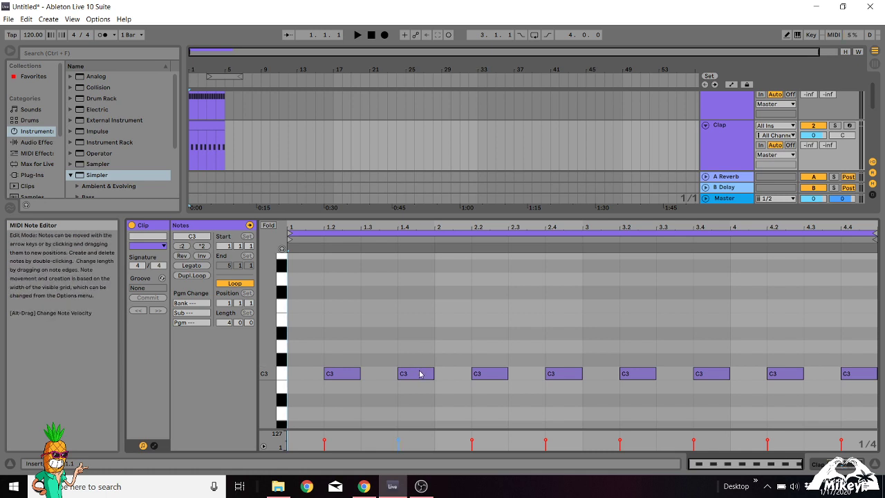
Step: Duplicate the Clap track with its clip and rename the copy as HH
{"action": "key", "text": "ctrl+shift+t"}
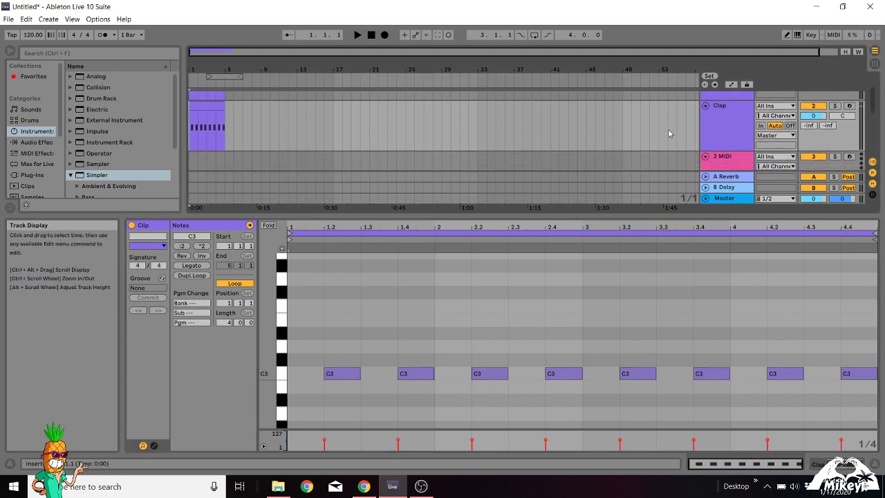
{"action": "left_click", "coordinate": [714, 122]}
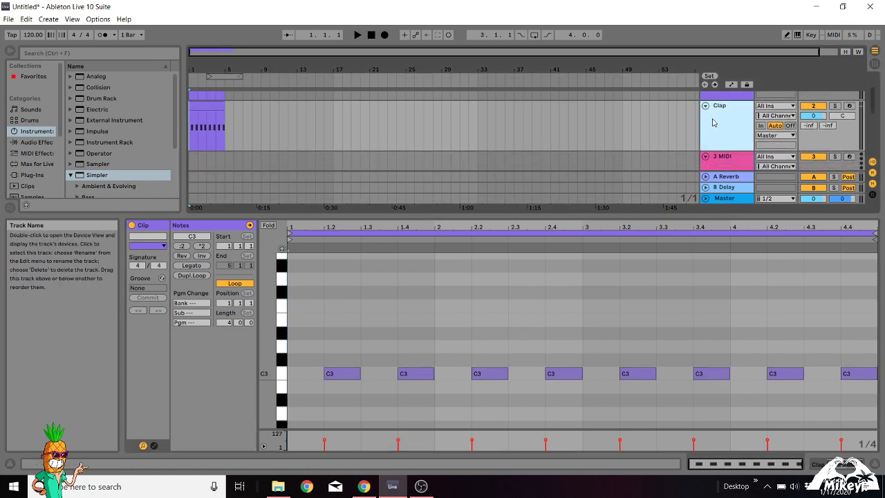
{"action": "right_click", "coordinate": [714, 123]}
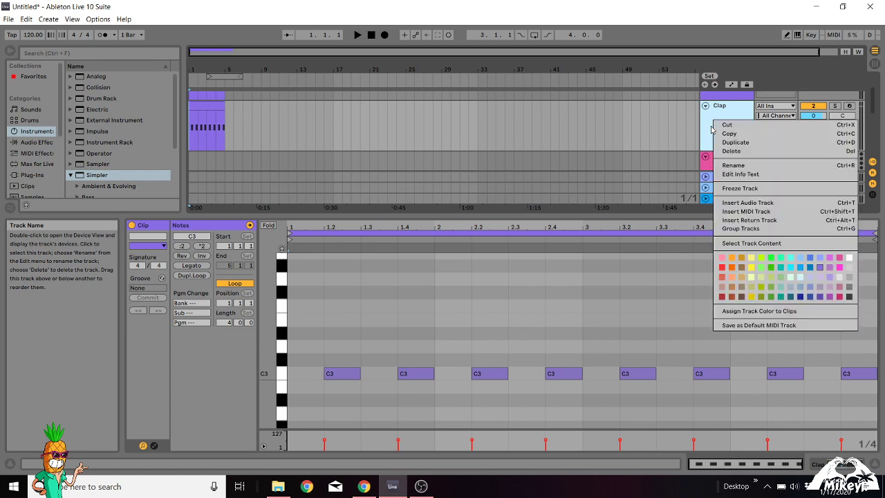
{"action": "left_click", "coordinate": [748, 152]}
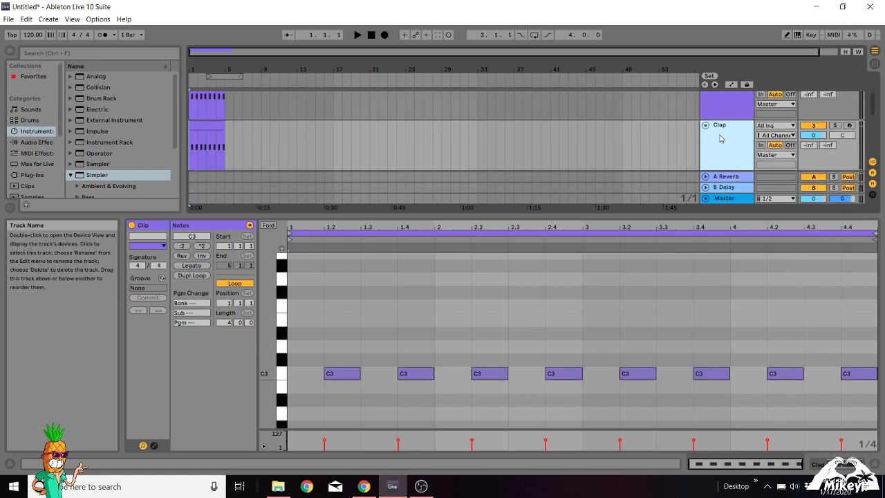
{"action": "right_click", "coordinate": [726, 126]}
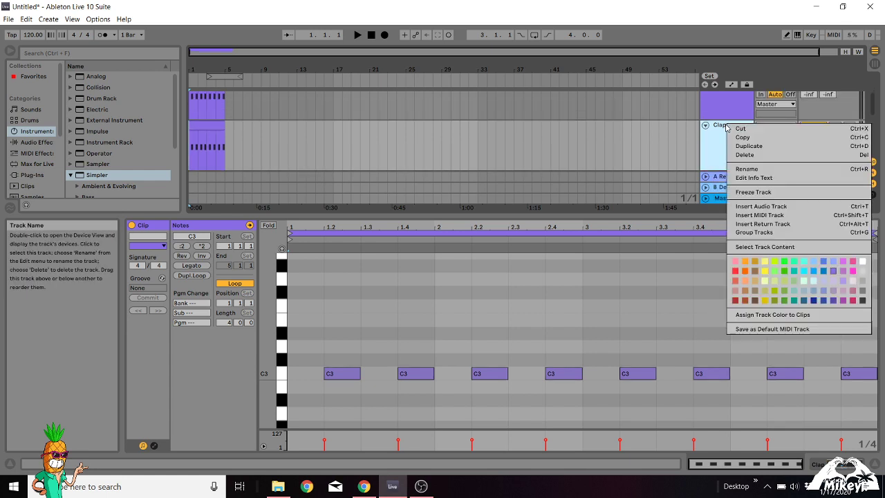
{"action": "left_click", "coordinate": [754, 170]}
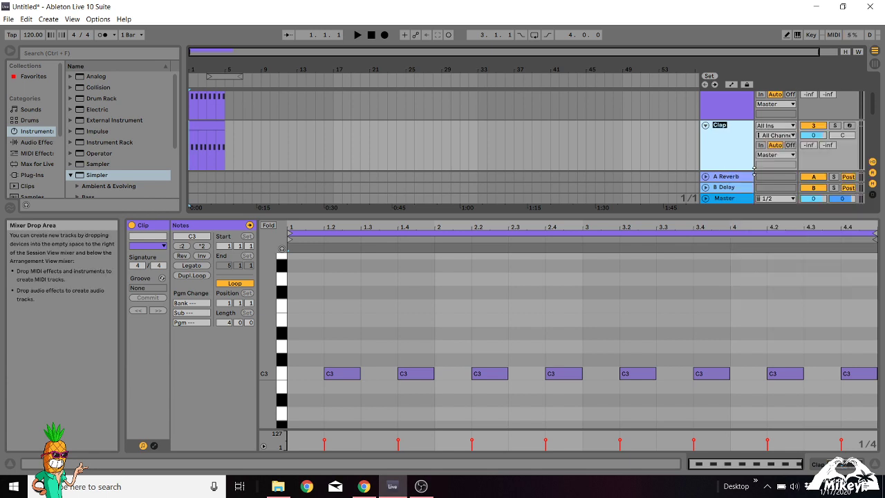
{"action": "type", "text": "HH"}
{"action": "key", "text": "Return"}
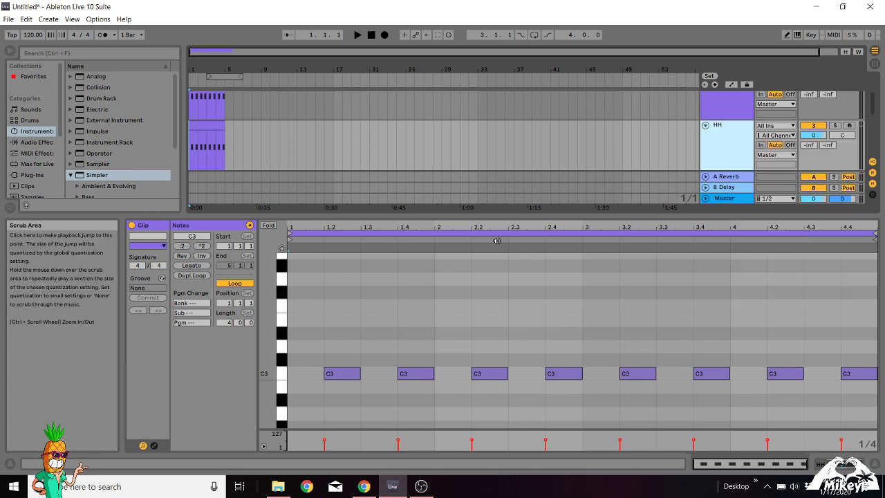
Step: Set the note grid of the HH clip to fixed 1/8
{"action": "right_click", "coordinate": [464, 308]}
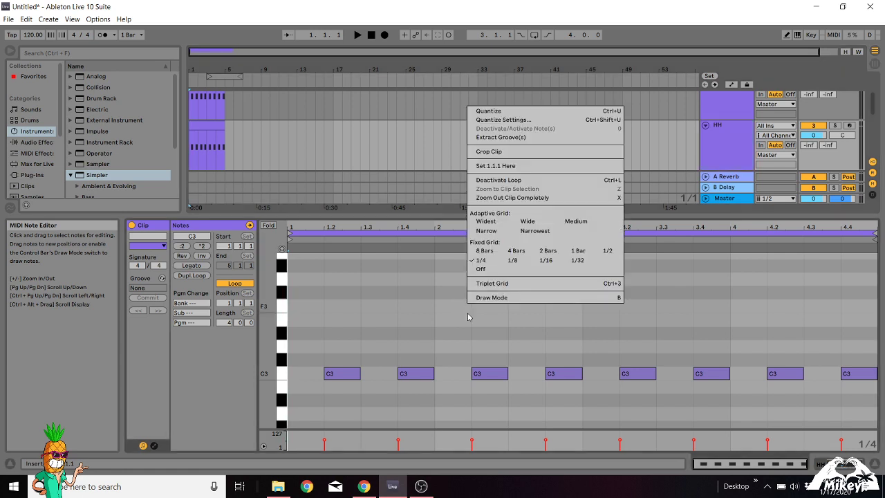
{"action": "left_click", "coordinate": [517, 251]}
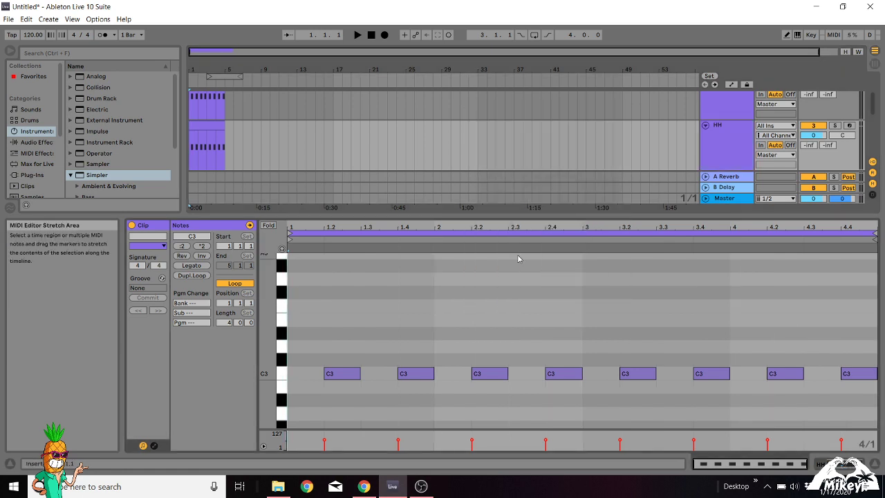
{"action": "right_click", "coordinate": [496, 296]}
{"action": "left_click", "coordinate": [542, 248]}
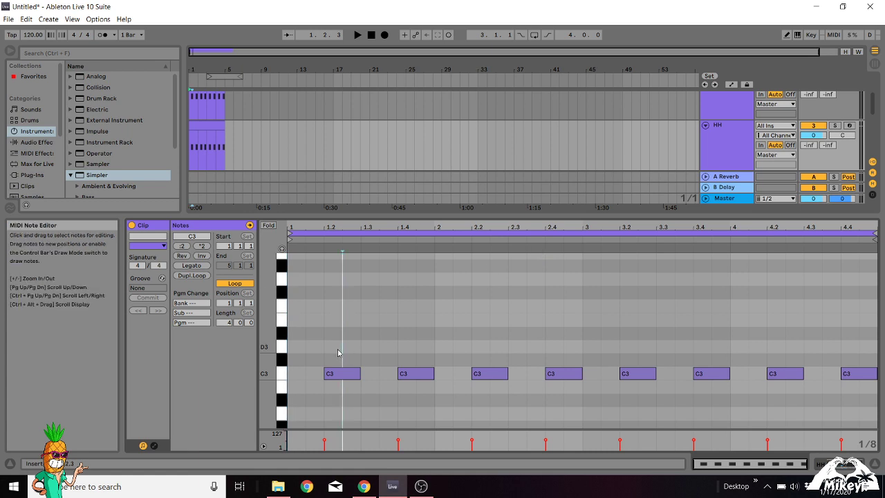
Step: Shorten all HH notes to 1/8, then shift and copy them so a C3 falls on every off-beat of the four bars
{"action": "key", "text": "ctrl+a"}
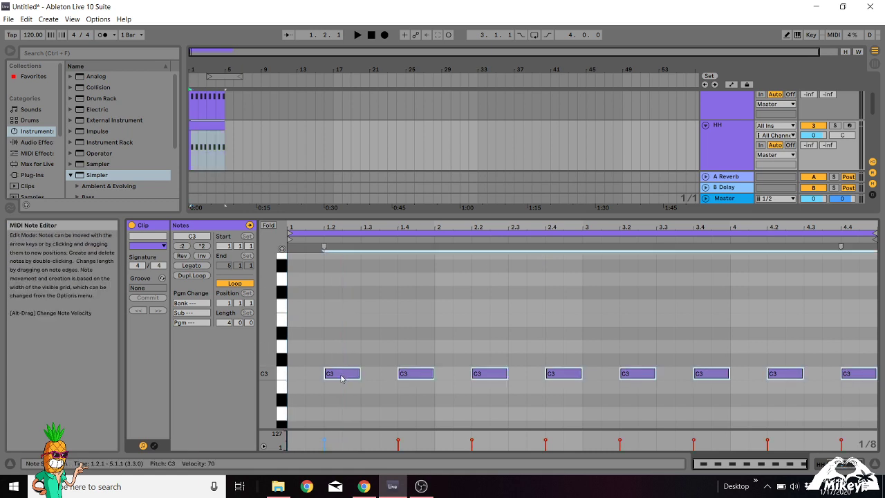
{"action": "left_click_drag", "start_coordinate": [342, 378], "coordinate": [323, 378]}
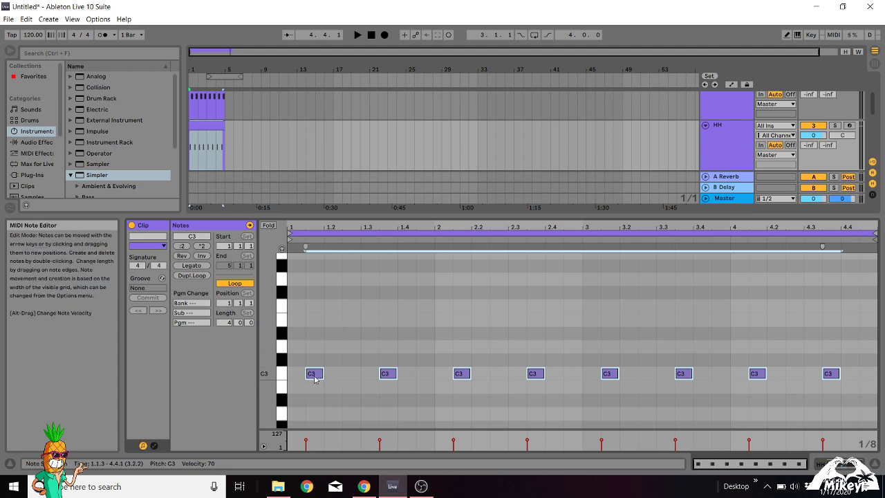
{"action": "left_click_drag", "start_coordinate": [314, 379], "coordinate": [354, 379]}
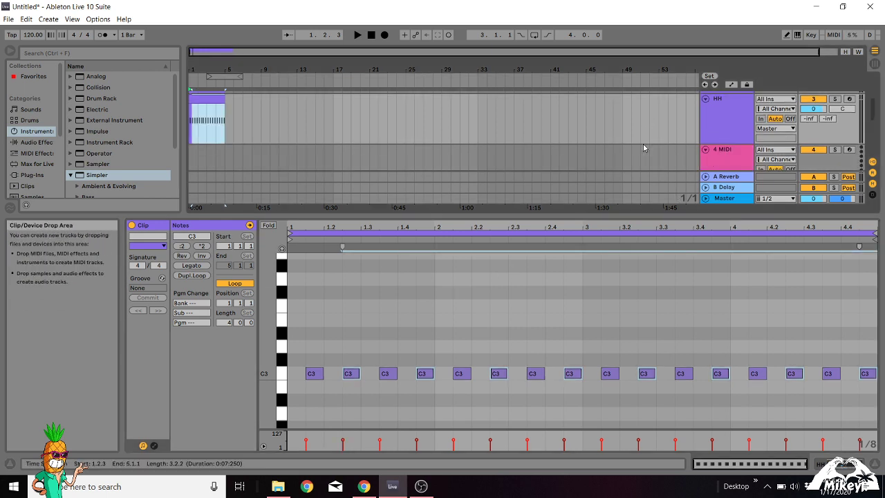
Step: Load an empty Drum Rack onto the 4 MIDI track below HH
{"action": "key", "text": "ctrl+shift+t"}
{"action": "left_click", "coordinate": [719, 144]}
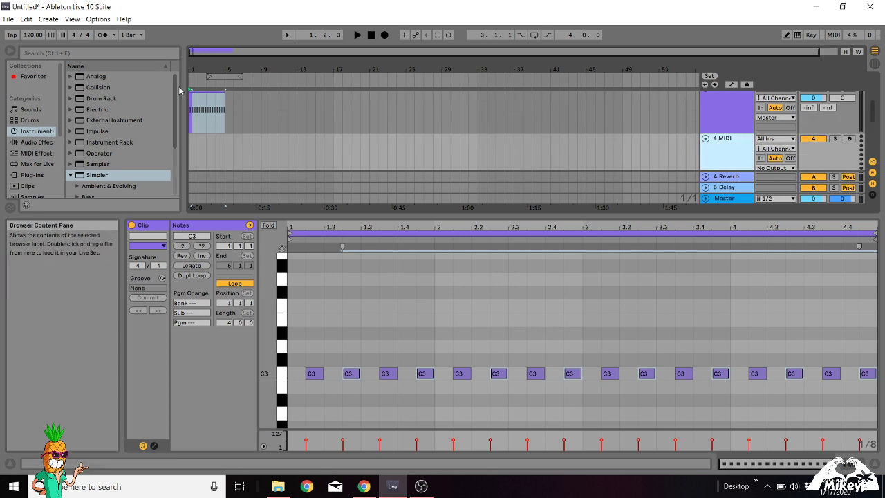
{"action": "left_click_drag", "start_coordinate": [99, 101], "coordinate": [222, 152]}
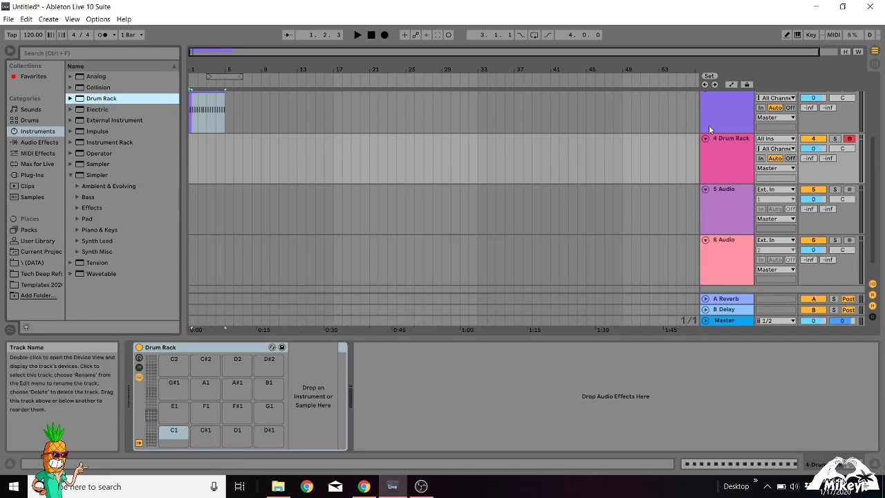
Step: Insert an empty four-bar MIDI clip on the Drum Rack track, from bar 1 to the start of bar 5
{"action": "scroll", "coordinate": [637, 165], "scroll_direction": "up", "scroll_amount": 1}
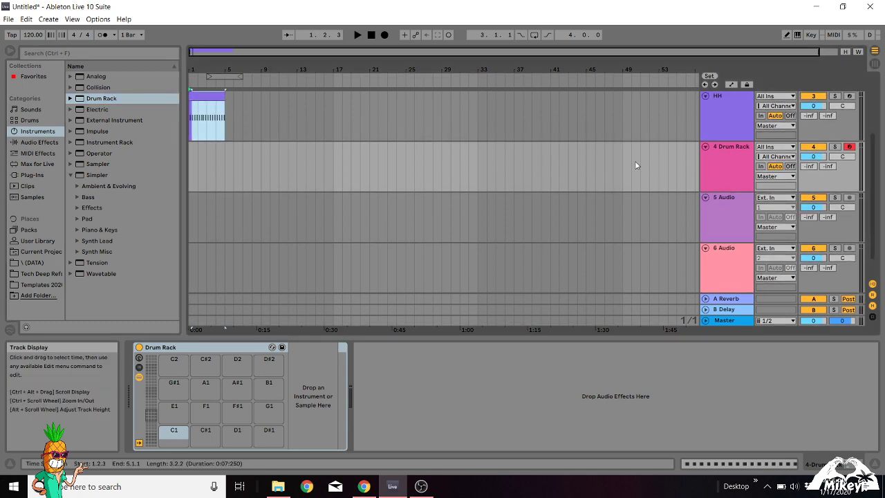
{"action": "left_click_drag", "start_coordinate": [191, 174], "coordinate": [220, 174]}
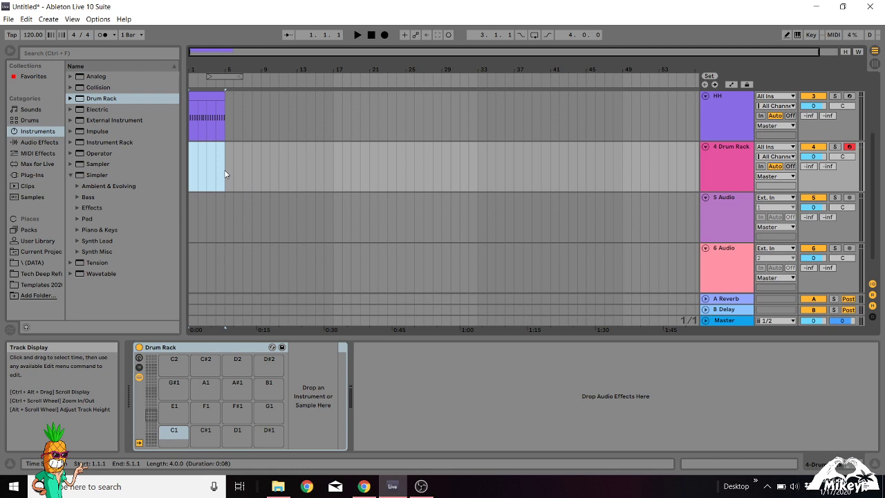
{"action": "key", "text": "ctrl+shift+m"}
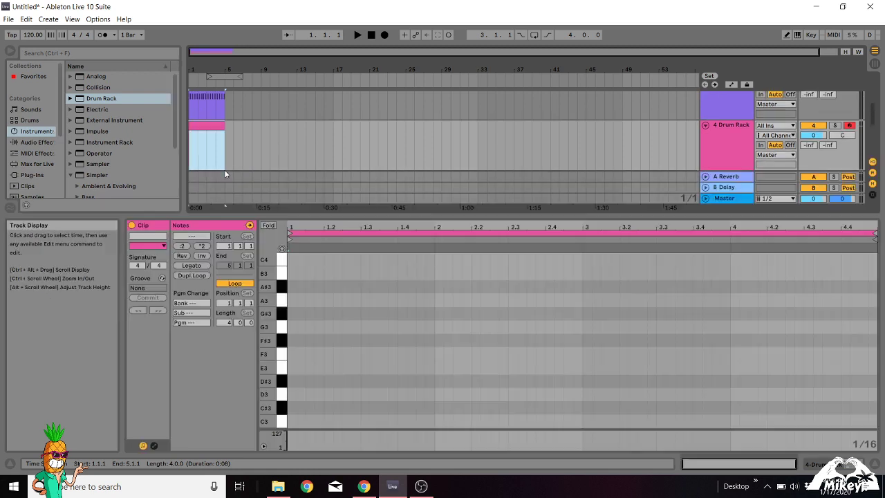
Step: Color both the new Drum Rack clip and its track dark purple
{"action": "right_click", "coordinate": [209, 129]}
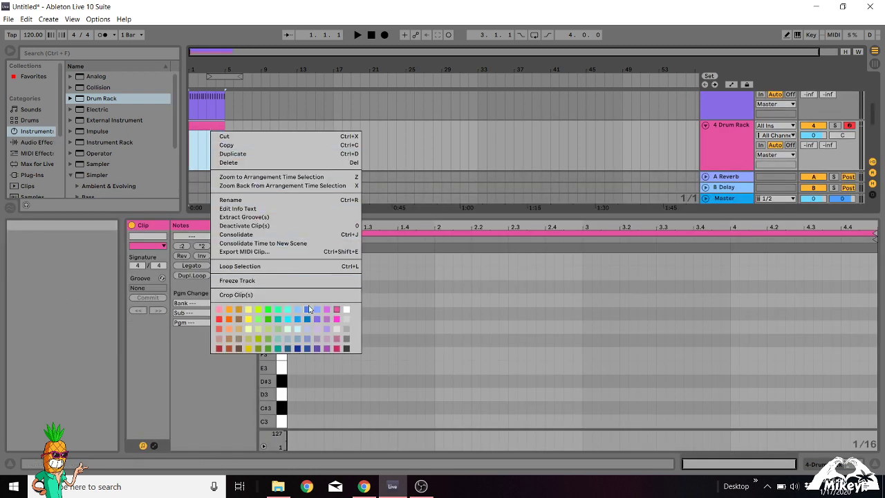
{"action": "left_click", "coordinate": [317, 347]}
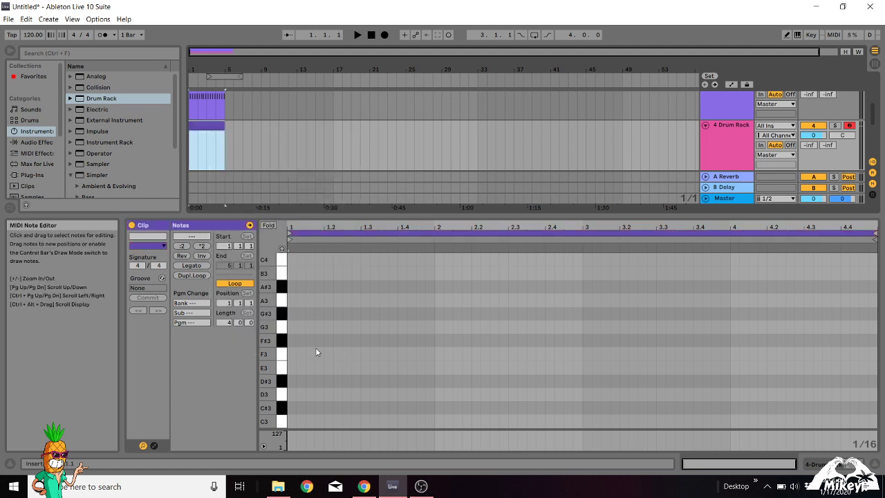
{"action": "right_click", "coordinate": [731, 127]}
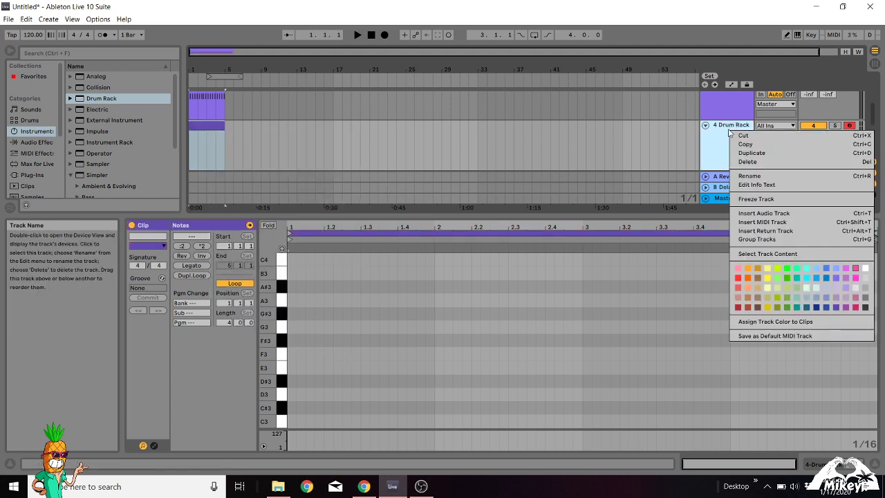
{"action": "left_click", "coordinate": [836, 308]}
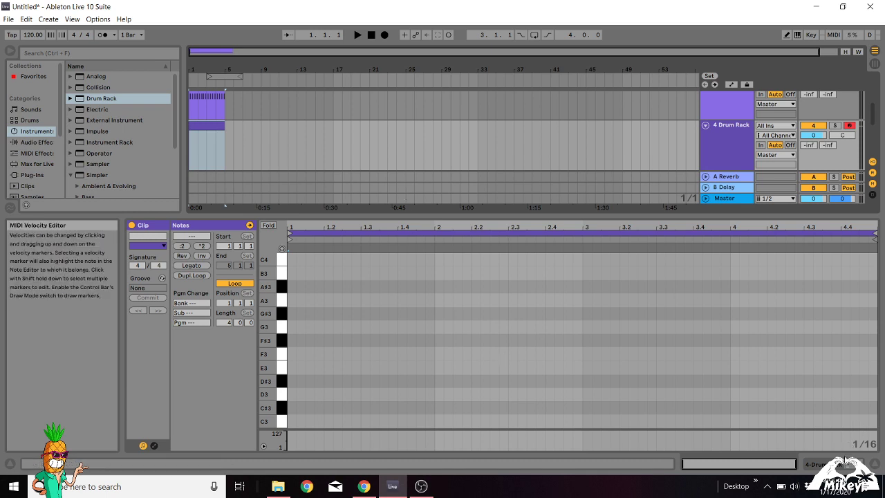
Step: Show the Kik track's Simpler and search the sample library for 909
{"action": "left_click", "coordinate": [843, 467]}
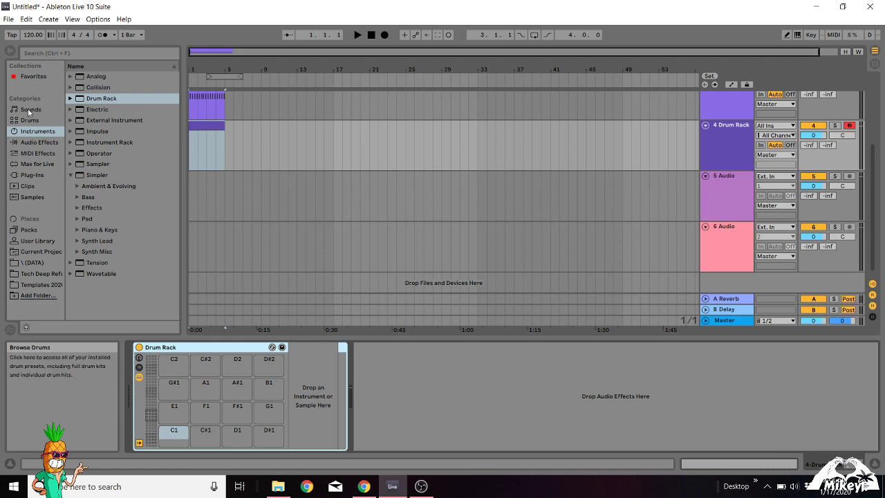
{"action": "left_click", "coordinate": [27, 198]}
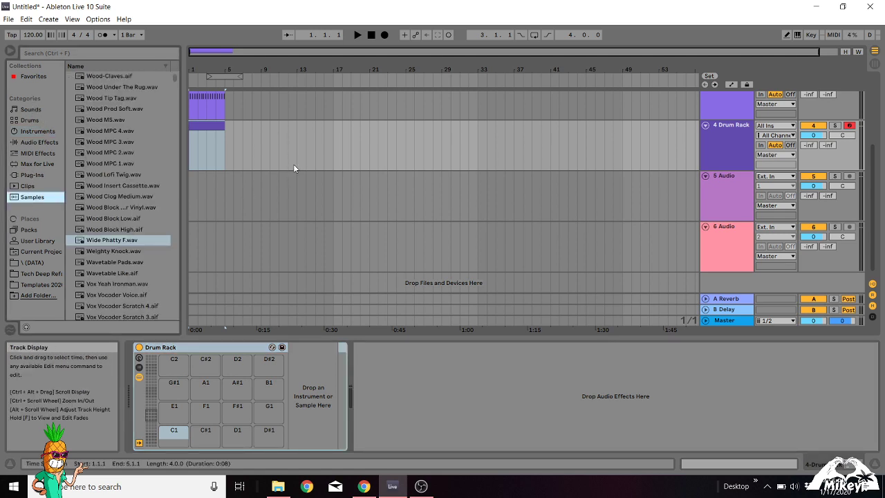
{"action": "scroll", "coordinate": [293, 168], "scroll_direction": "up", "scroll_amount": 3}
{"action": "left_click", "coordinate": [204, 98]}
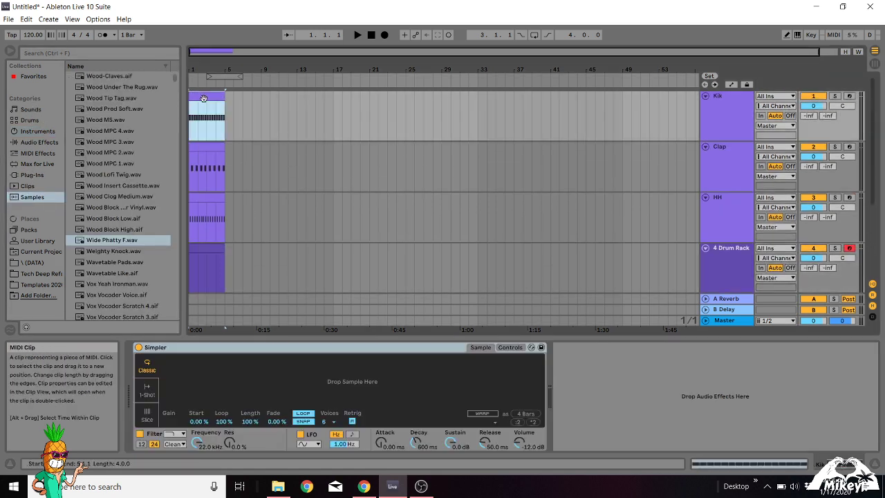
{"action": "left_click", "coordinate": [70, 52]}
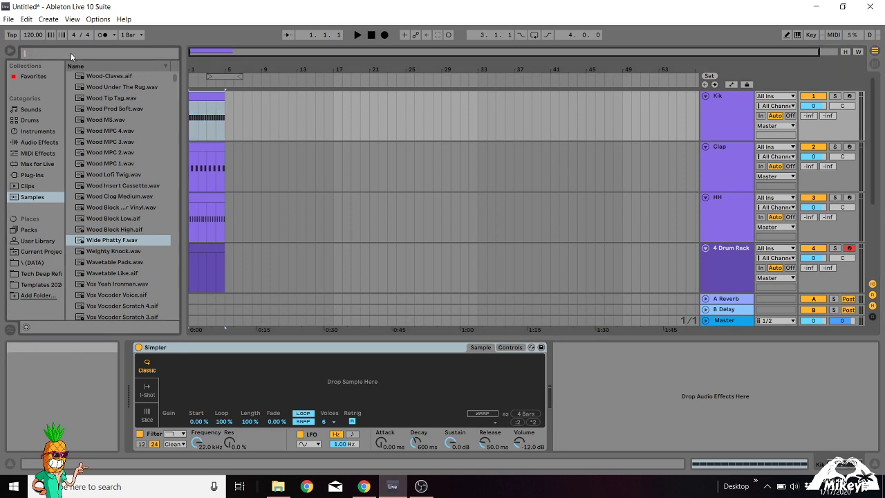
{"action": "type", "text": "909"}
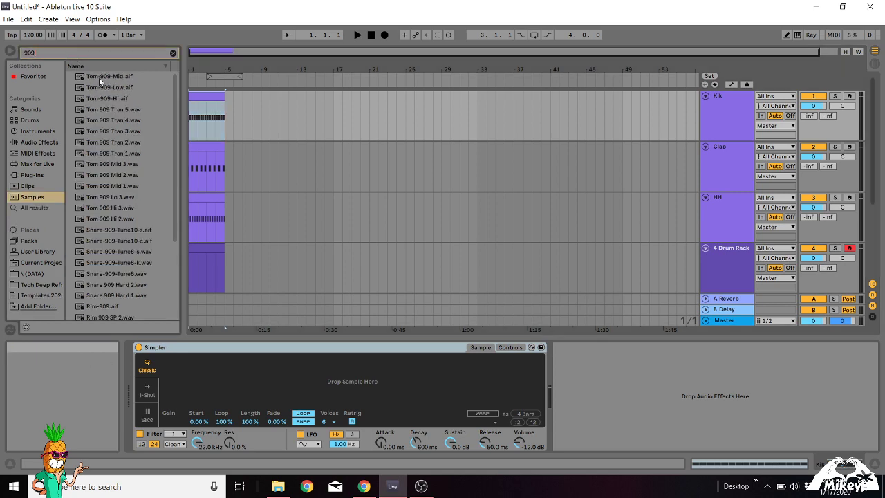
Step: Load the Kick-909.aif sample into the Kik track's Simpler
{"action": "scroll", "coordinate": [99, 173], "scroll_direction": "down", "scroll_amount": 5}
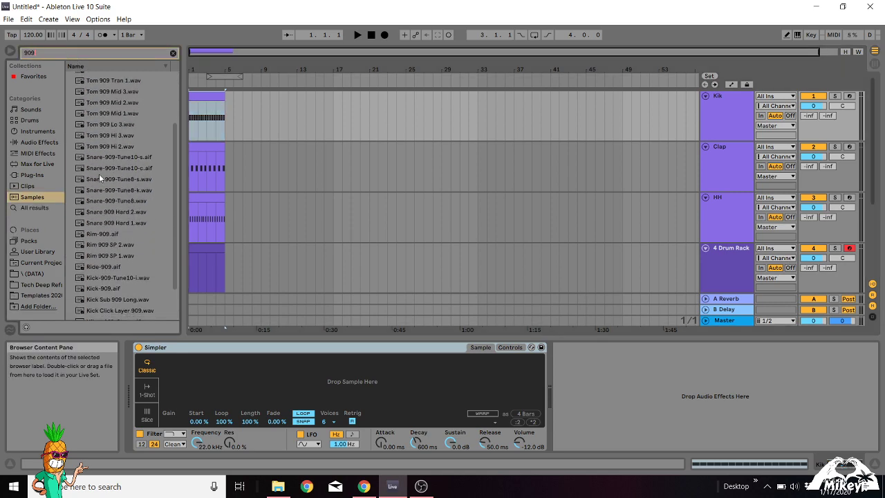
{"action": "scroll", "coordinate": [99, 173], "scroll_direction": "down", "scroll_amount": 2}
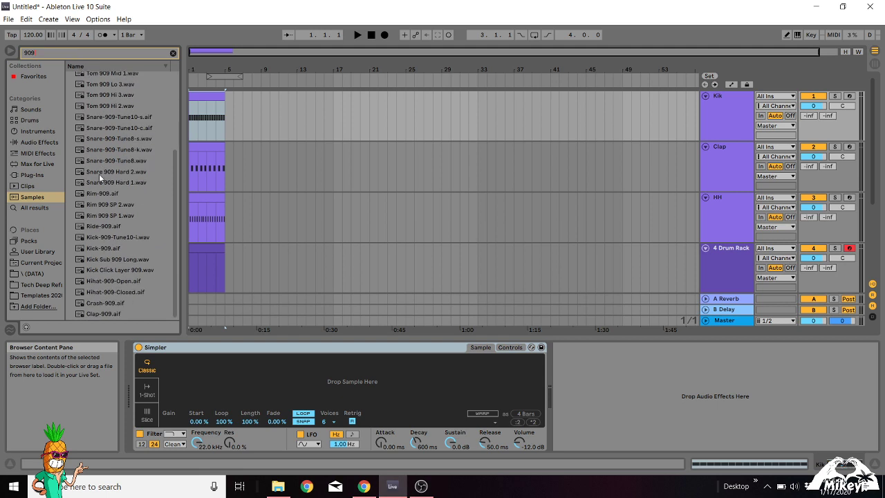
{"action": "left_click", "coordinate": [101, 252]}
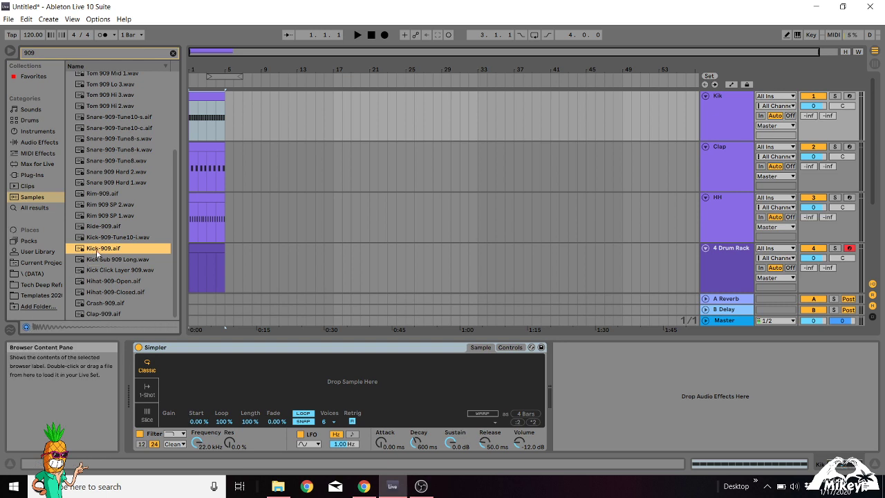
{"action": "left_click_drag", "start_coordinate": [96, 252], "coordinate": [219, 395]}
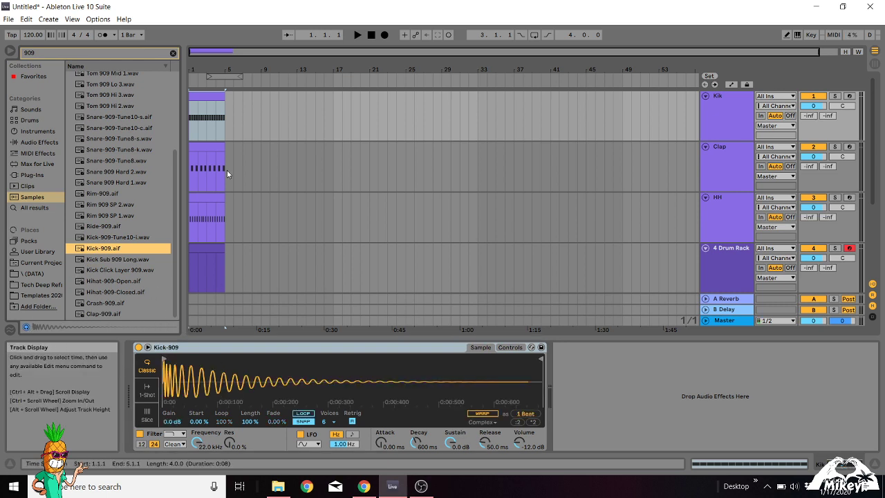
Step: Load Clap-909.aif into the Clap track's Simpler and Hihat-909-Closed.aif into the HH track's Simpler
{"action": "left_click", "coordinate": [209, 150]}
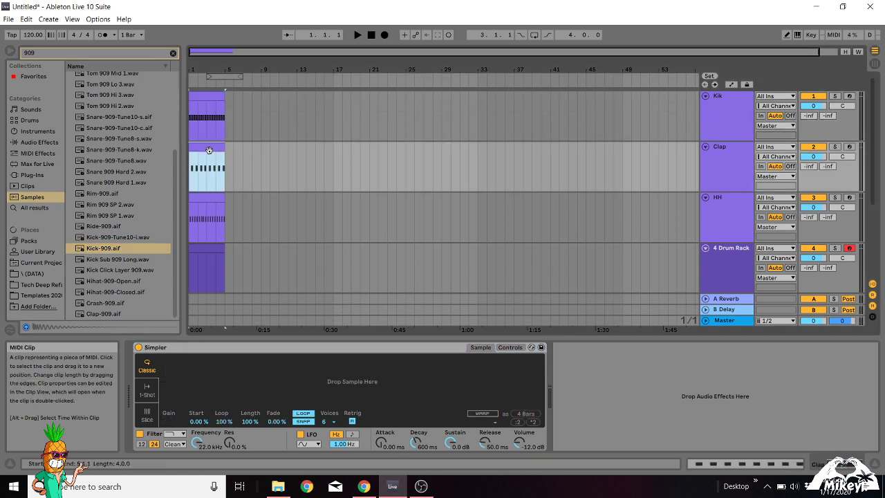
{"action": "left_click_drag", "start_coordinate": [105, 312], "coordinate": [192, 388]}
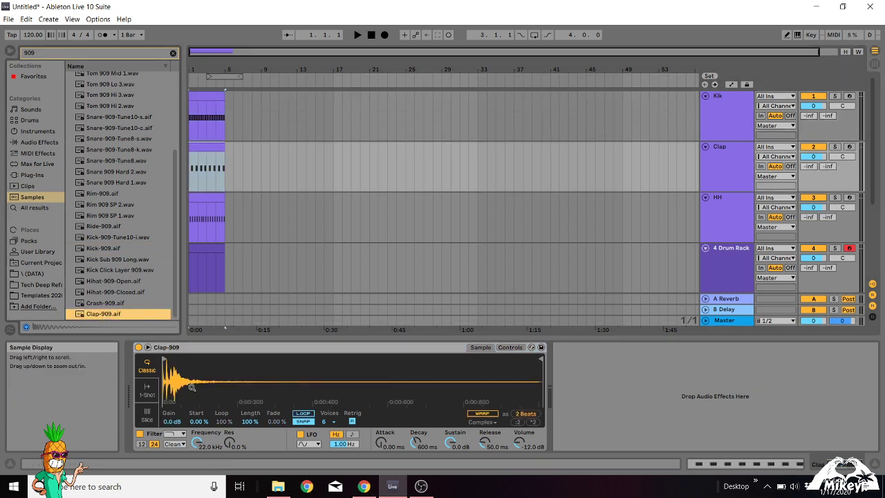
{"action": "left_click", "coordinate": [203, 220]}
{"action": "left_click", "coordinate": [124, 293]}
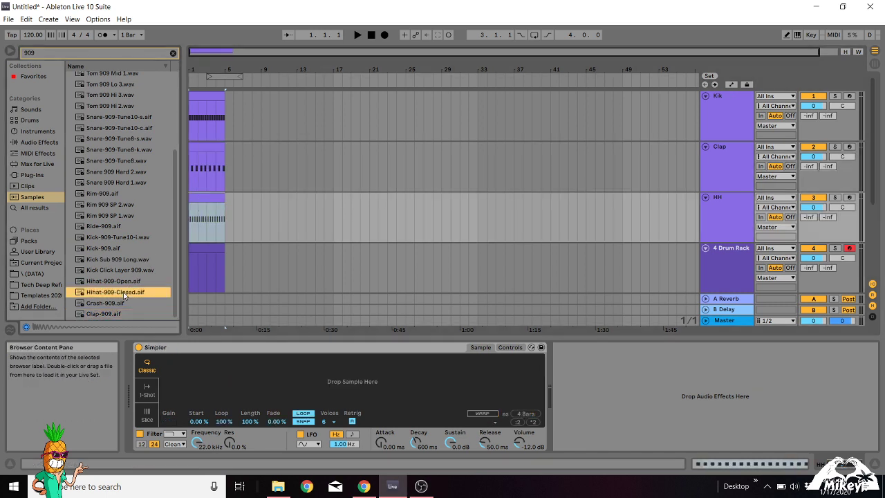
{"action": "left_click_drag", "start_coordinate": [125, 294], "coordinate": [236, 381]}
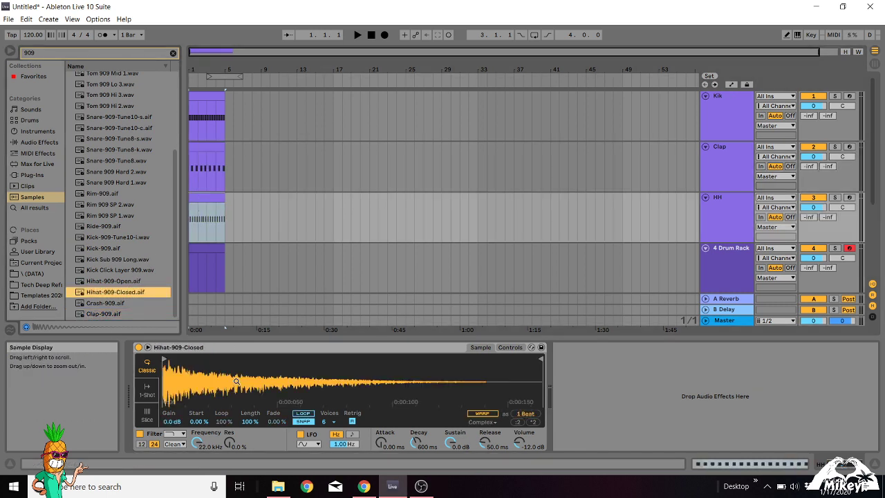
Step: Audition the 909 ride and rim samples and load Rim-909.aif onto the Drum Rack's C1 pad
{"action": "left_click", "coordinate": [208, 253]}
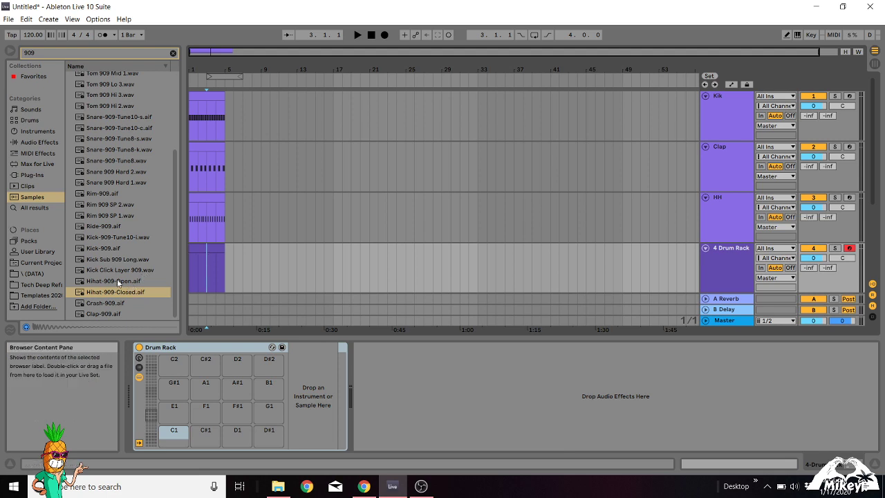
{"action": "left_click", "coordinate": [91, 217]}
{"action": "left_click", "coordinate": [97, 228]}
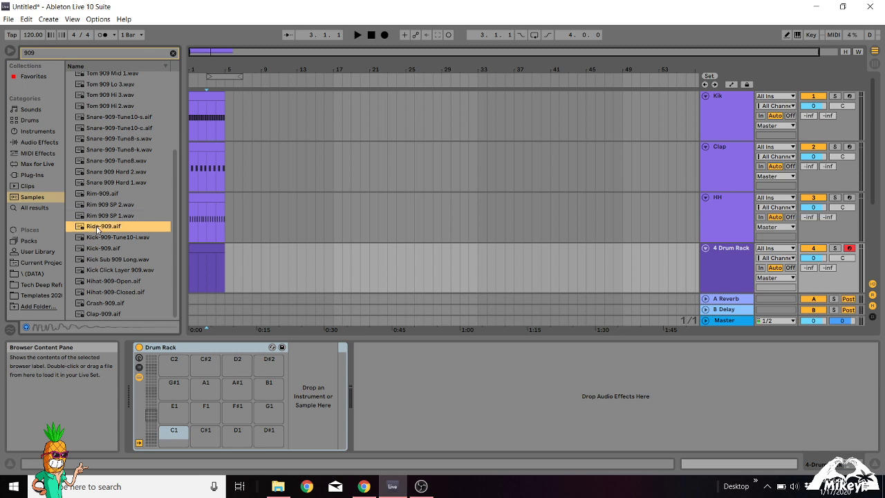
{"action": "left_click", "coordinate": [103, 197]}
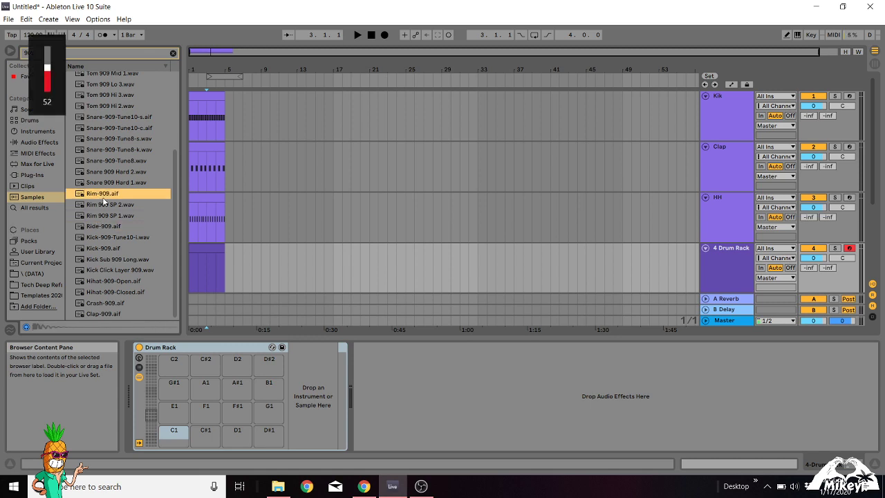
{"action": "left_click", "coordinate": [103, 206]}
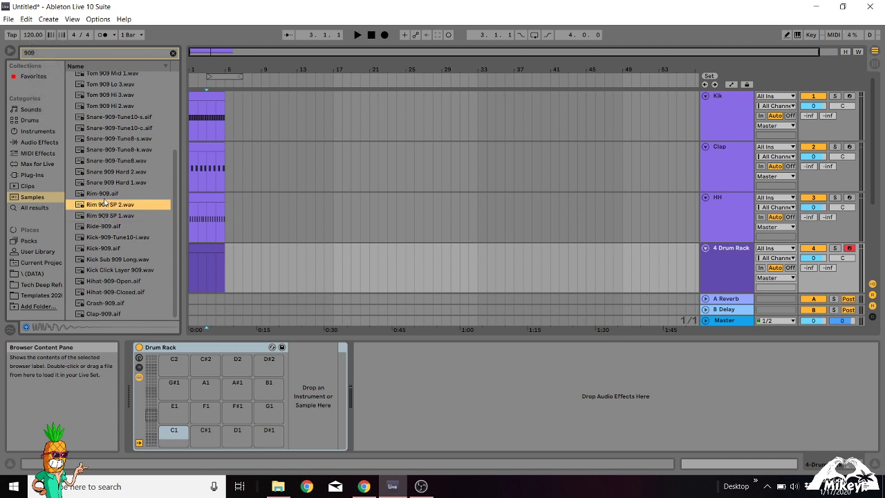
{"action": "left_click_drag", "start_coordinate": [105, 196], "coordinate": [181, 432]}
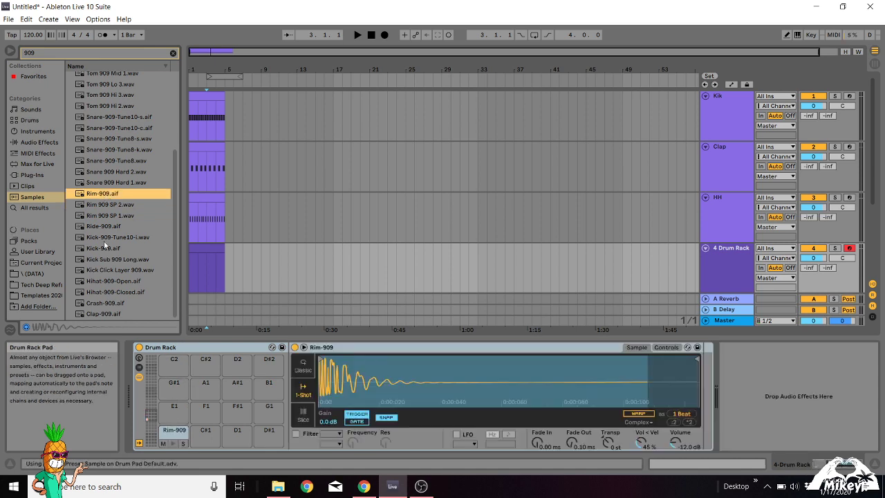
Step: Search the samples for bongo and load Bongo Low Open-Soft.aif onto the Drum Rack's C#1 pad
{"action": "left_click", "coordinate": [121, 48]}
{"action": "double_click", "coordinate": [122, 50]}
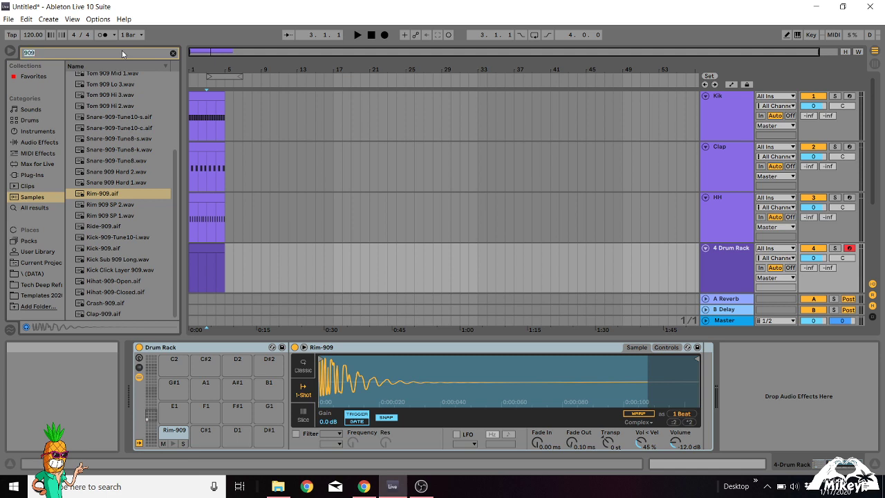
{"action": "type", "text": "bongo"}
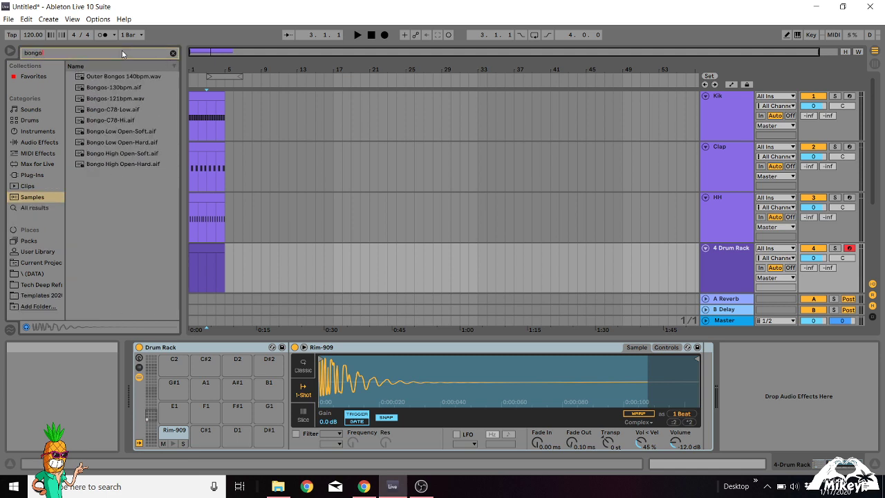
{"action": "left_click", "coordinate": [108, 132]}
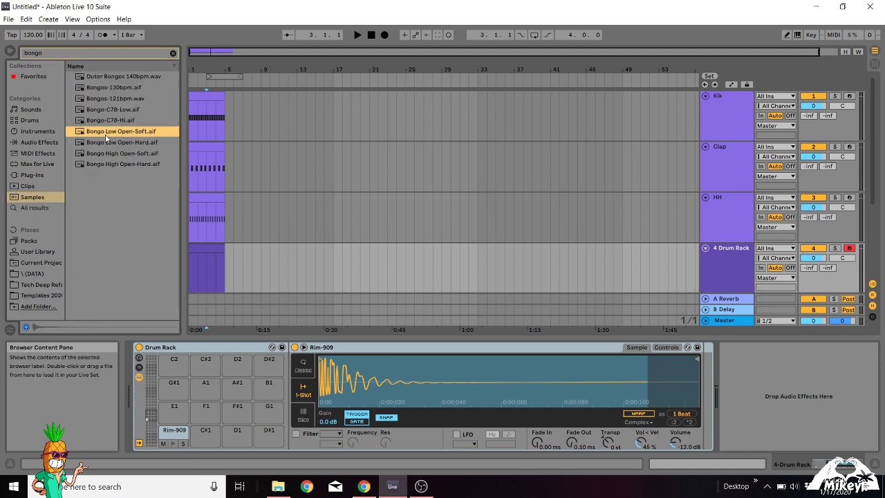
{"action": "left_click_drag", "start_coordinate": [107, 137], "coordinate": [203, 430]}
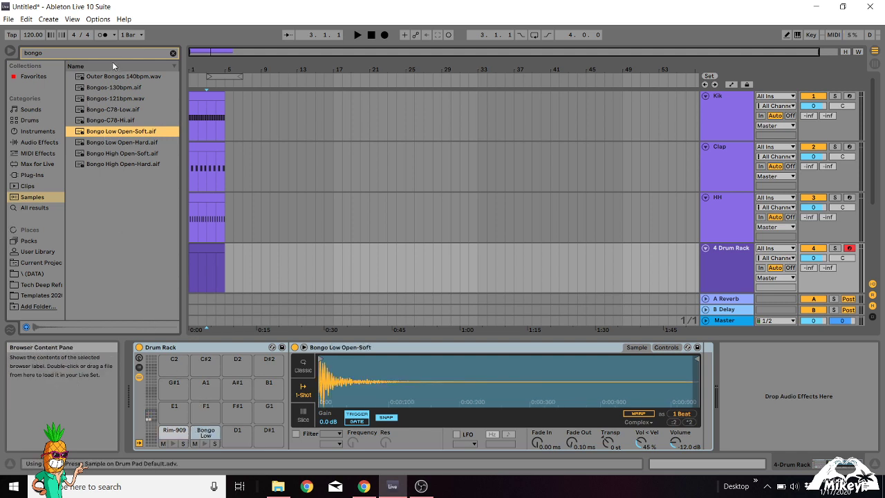
Step: Search the samples for cong, audition several congas and load Conga 70s 1.wav onto the Drum Rack's D1 pad
{"action": "left_click", "coordinate": [123, 55]}
{"action": "type", "text": "cong"}
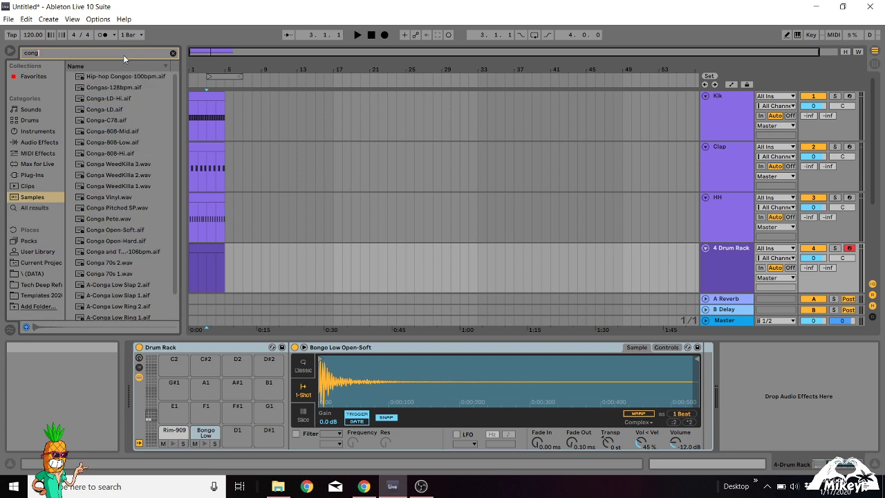
{"action": "left_click", "coordinate": [110, 101]}
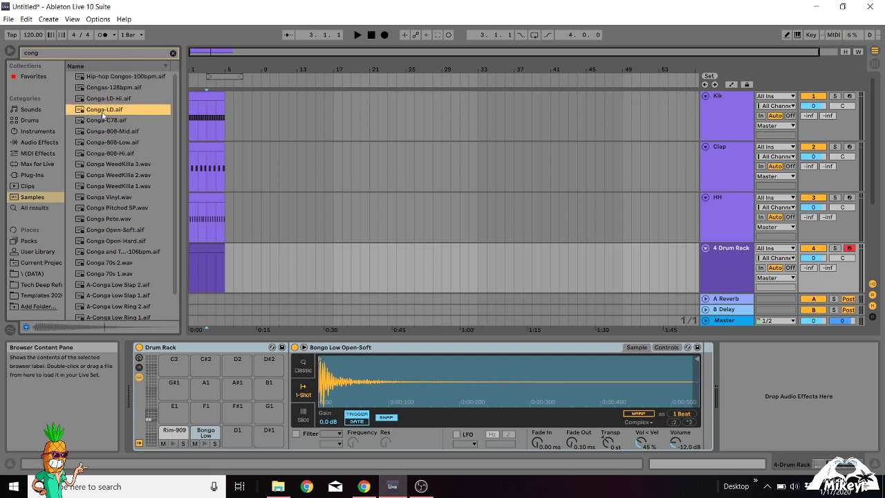
{"action": "left_click", "coordinate": [103, 120]}
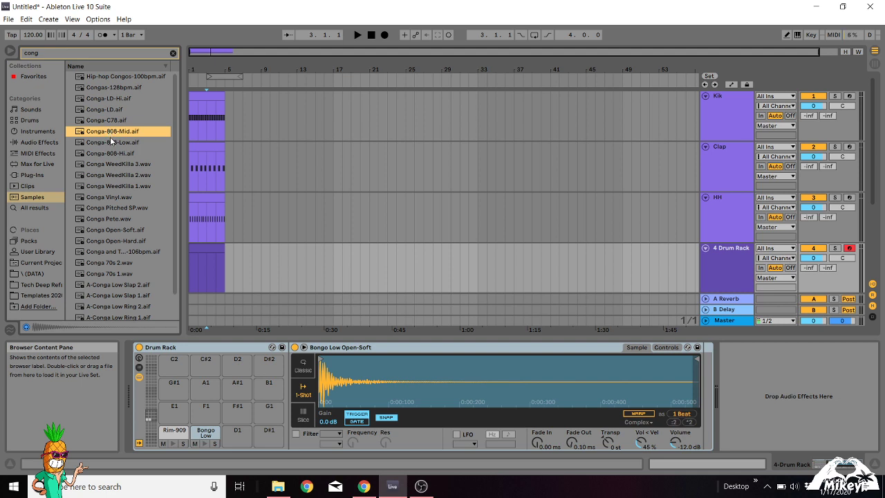
{"action": "left_click", "coordinate": [110, 141]}
{"action": "left_click", "coordinate": [113, 153]}
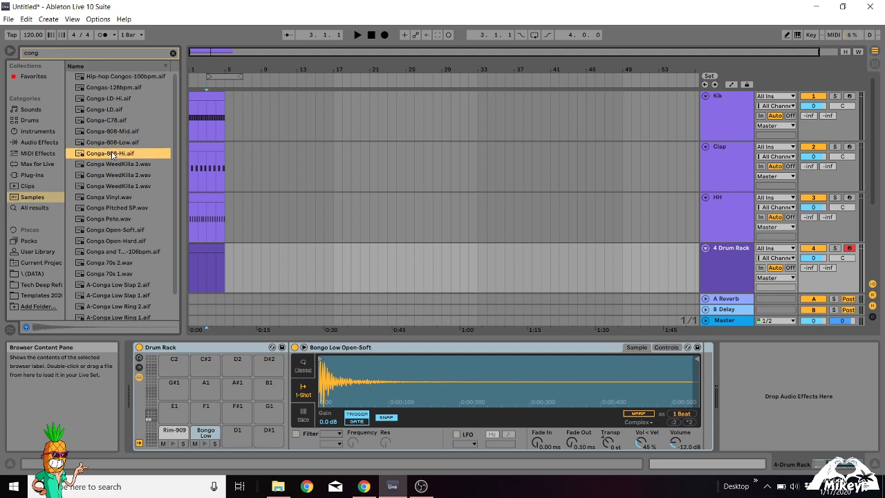
{"action": "left_click", "coordinate": [114, 199]}
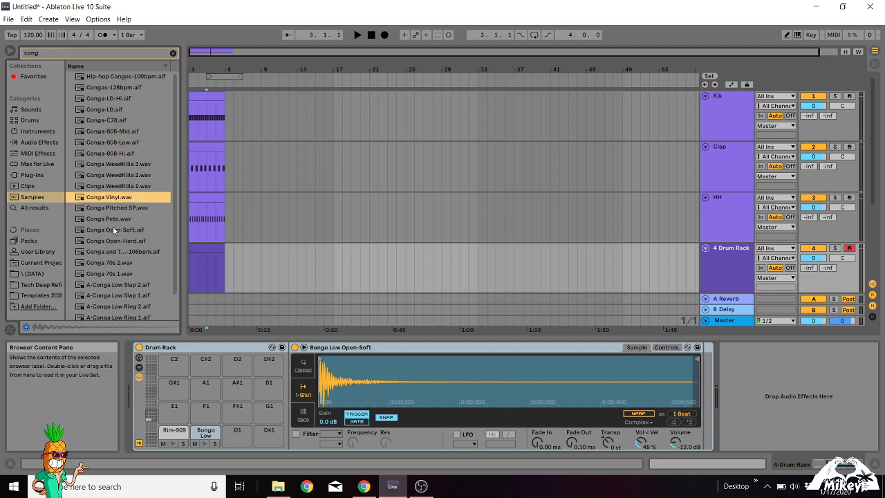
{"action": "left_click", "coordinate": [113, 219]}
{"action": "left_click", "coordinate": [113, 250]}
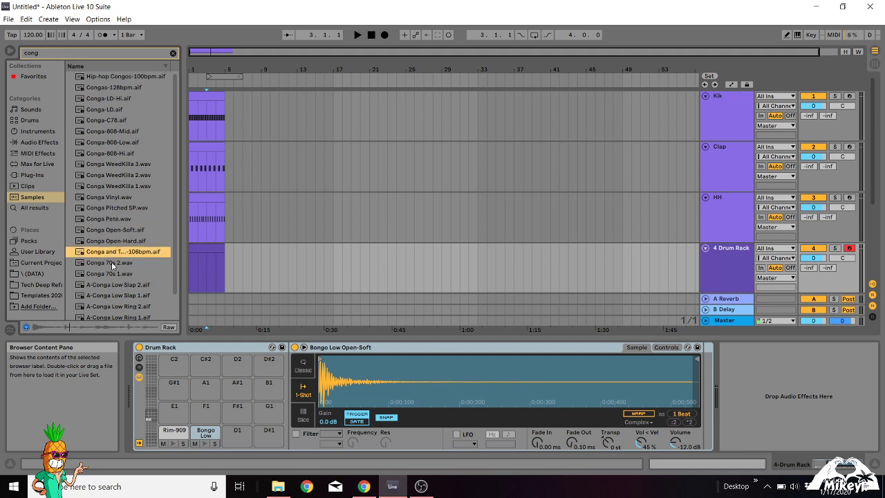
{"action": "left_click", "coordinate": [112, 261]}
{"action": "left_click", "coordinate": [111, 274]}
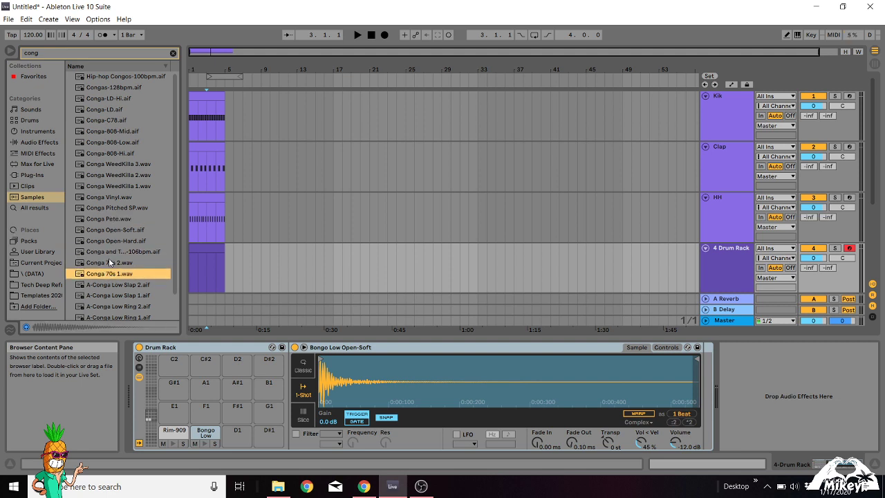
{"action": "left_click_drag", "start_coordinate": [109, 274], "coordinate": [239, 433]}
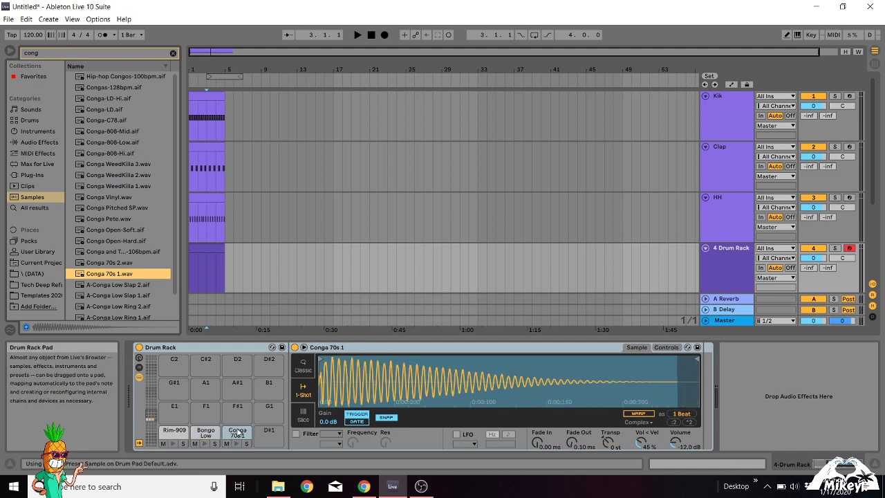
Step: Search the samples for tom and audition the Session, LD, ClubSize and British tom samples
{"action": "left_click", "coordinate": [116, 52]}
{"action": "type", "text": "tom"}
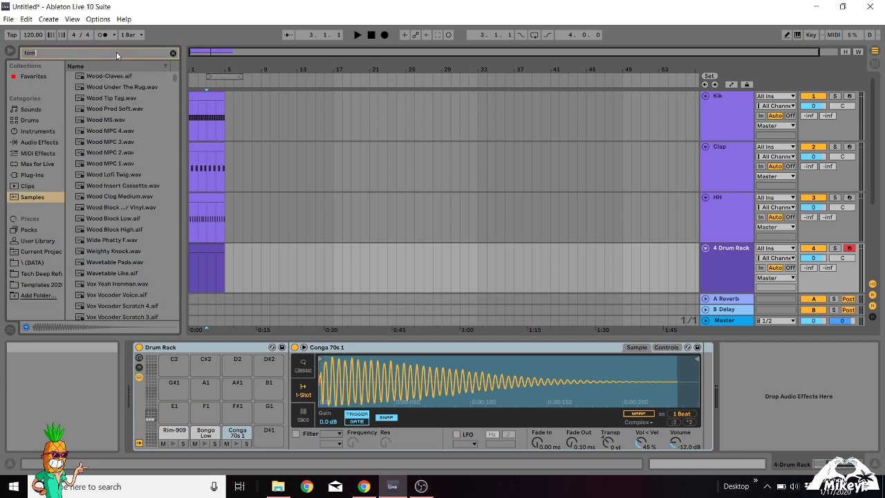
{"action": "key", "text": "Down"}
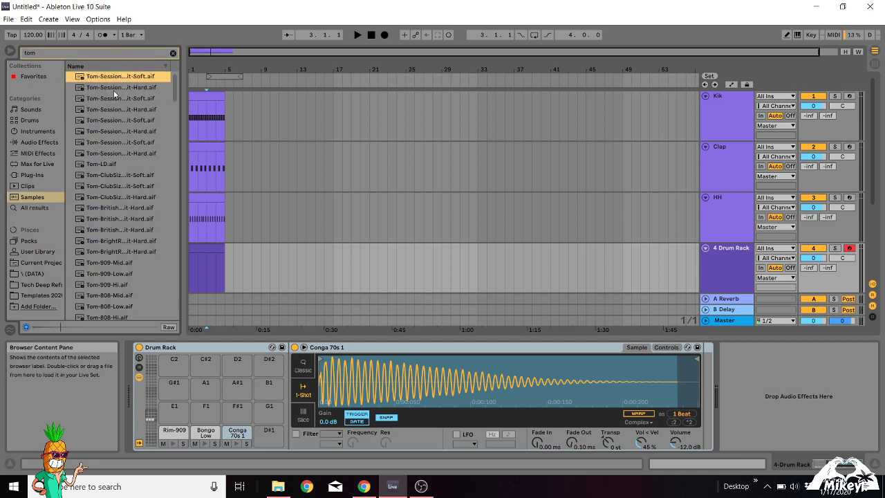
{"action": "left_click", "coordinate": [113, 90]}
{"action": "left_click", "coordinate": [113, 108]}
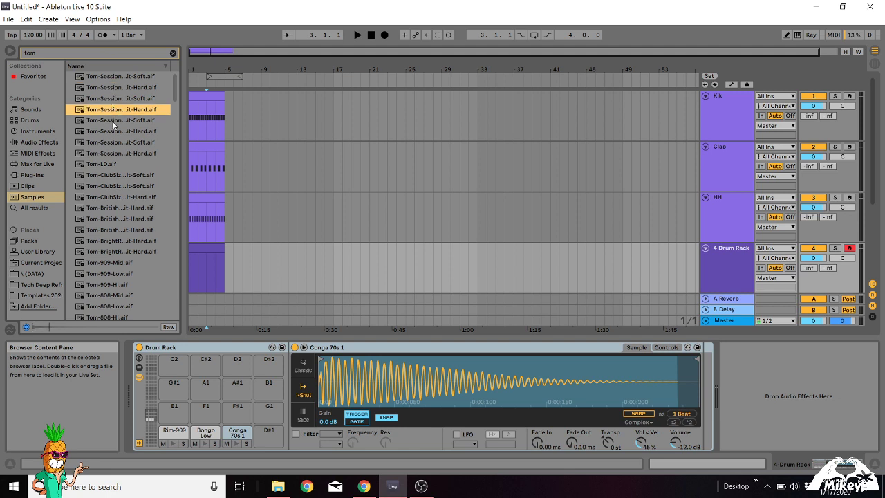
{"action": "left_click", "coordinate": [112, 121]}
{"action": "left_click", "coordinate": [116, 143]}
{"action": "key", "text": "XF86AudioLowerVolume"}
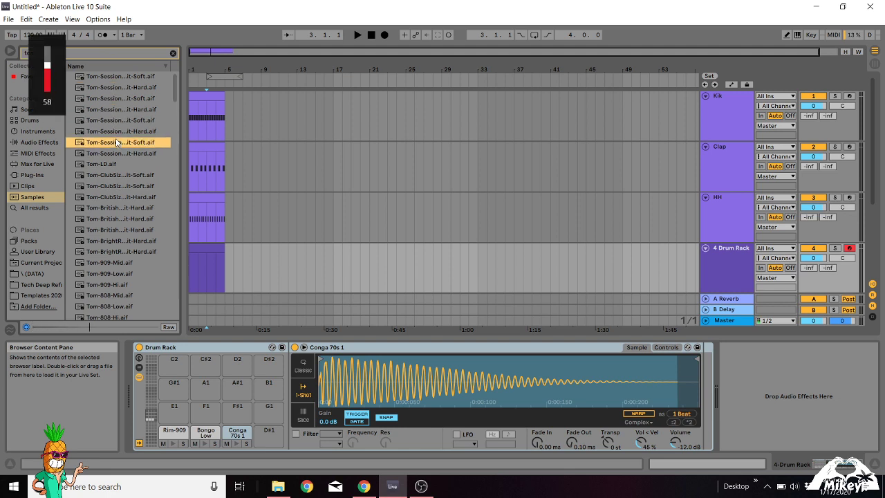
{"action": "left_click", "coordinate": [118, 152]}
{"action": "left_click", "coordinate": [110, 164]}
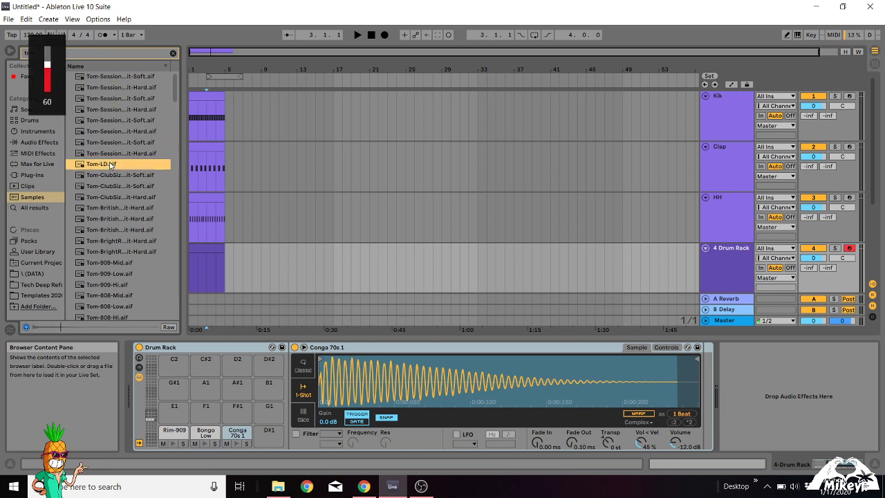
{"action": "left_click", "coordinate": [120, 144]}
{"action": "left_click", "coordinate": [119, 185]}
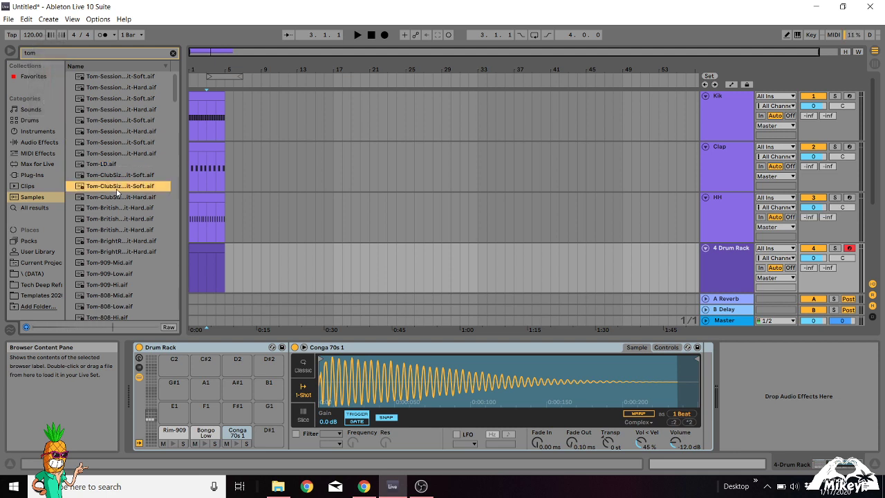
{"action": "left_click", "coordinate": [121, 176]}
{"action": "left_click", "coordinate": [121, 208]}
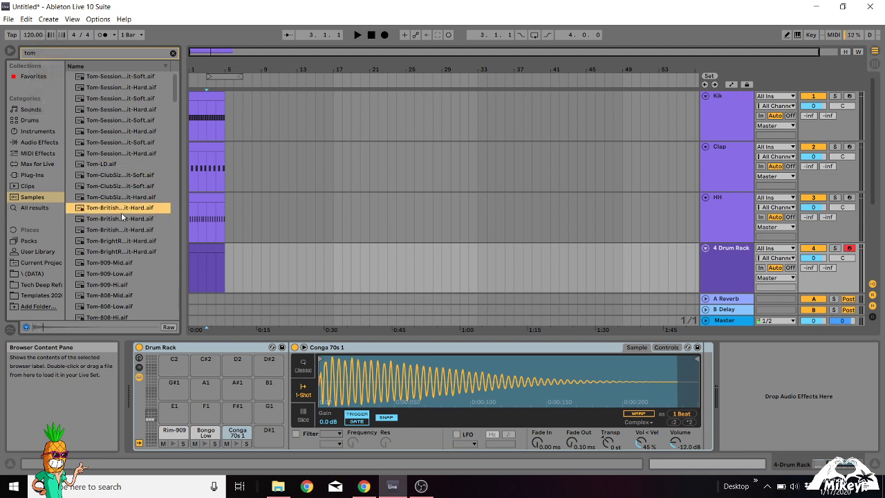
Step: Audition the remaining toms down to the 808 ones and load Tom-808-Mid.aif onto the Drum Rack's D#1 pad
{"action": "key", "text": "Down"}
{"action": "key", "text": "Down"}
{"action": "key", "text": "Down"}
{"action": "key", "text": "Down"}
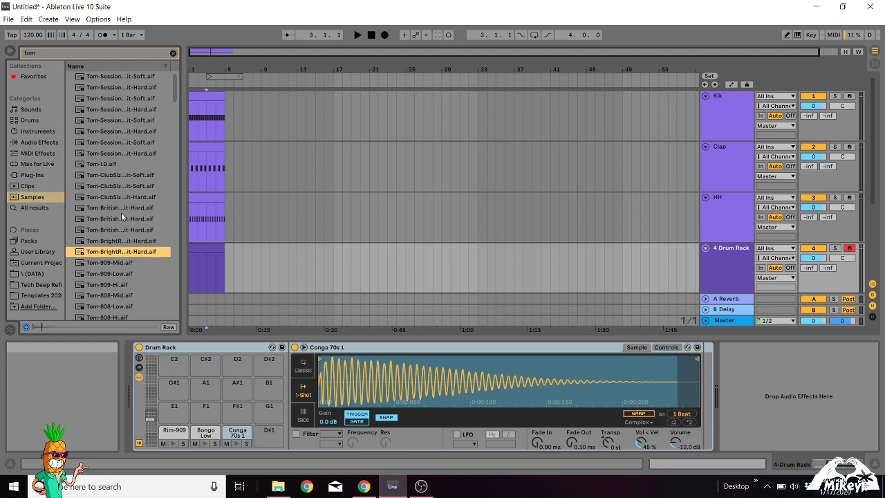
{"action": "key", "text": "Down"}
{"action": "key", "text": "Down"}
{"action": "key", "text": "Down"}
{"action": "key", "text": "Down"}
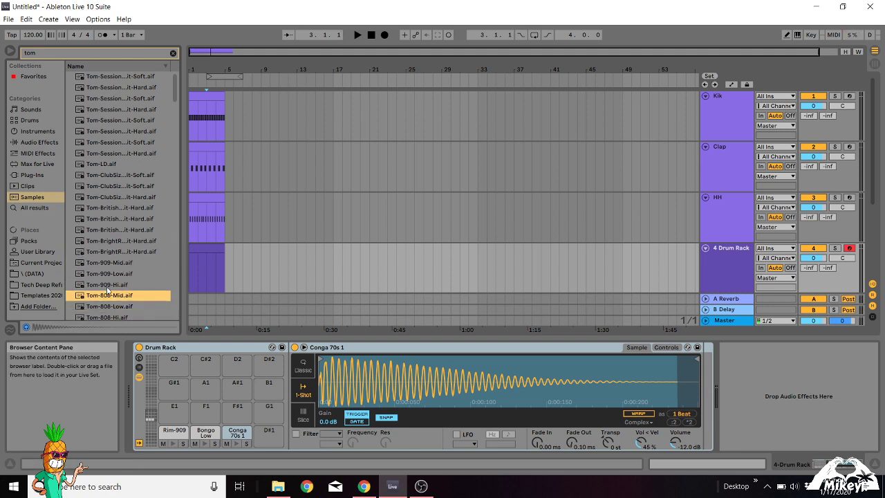
{"action": "left_click_drag", "start_coordinate": [108, 294], "coordinate": [265, 429]}
Step: Open the Drum Rack clip in the note editor, enable note preview and audition the loaded sounds
{"action": "left_click", "coordinate": [204, 253]}
{"action": "key", "text": "ctrl+shift+m"}
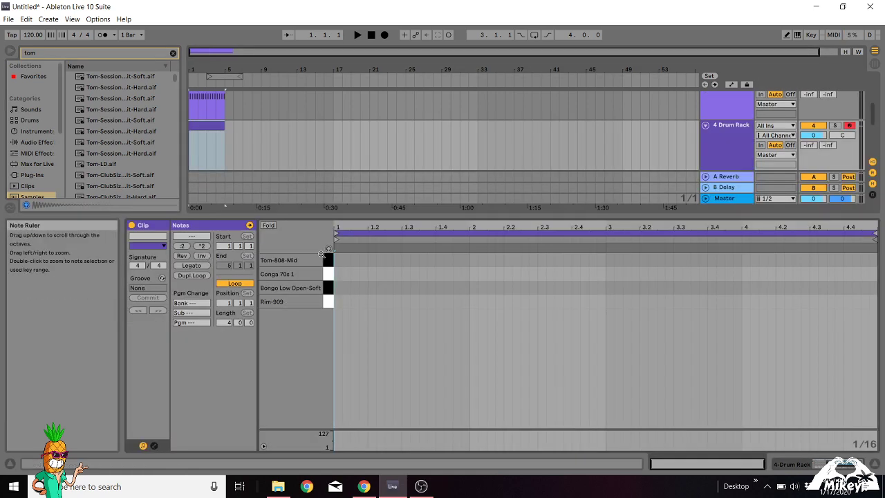
{"action": "left_click", "coordinate": [328, 249]}
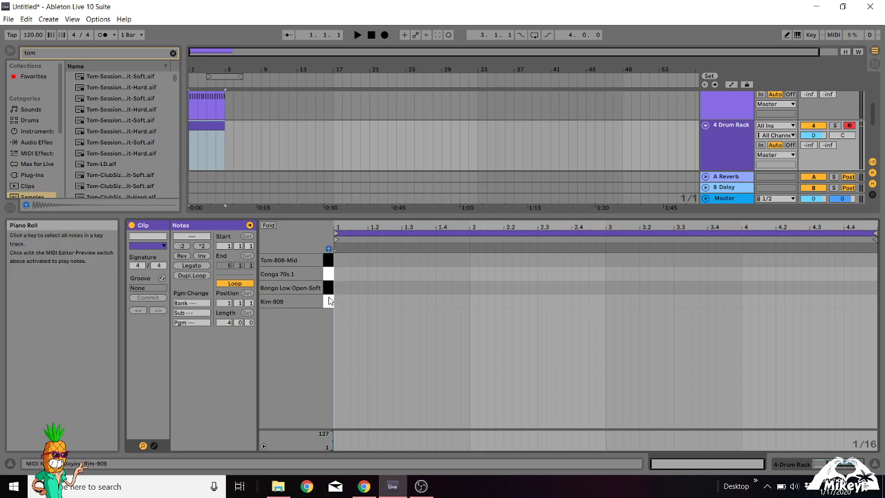
{"action": "left_click", "coordinate": [329, 278]}
{"action": "left_click", "coordinate": [329, 274]}
{"action": "left_click", "coordinate": [329, 259]}
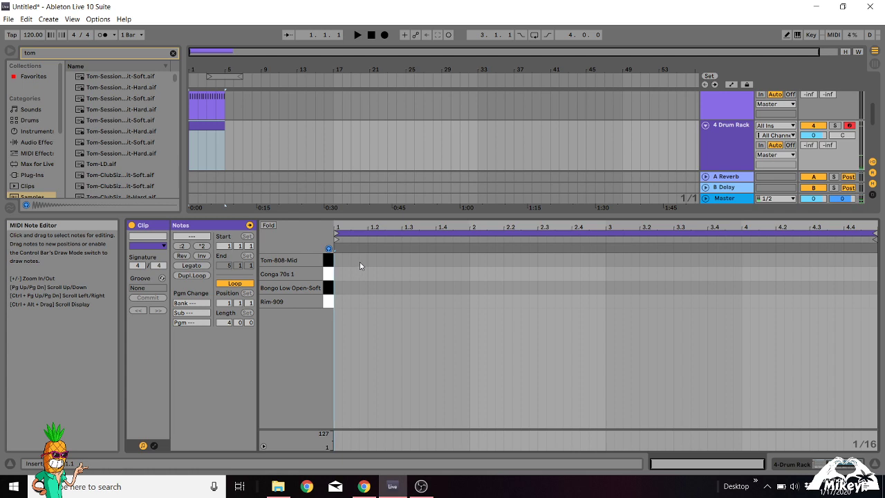
Step: Add Tom-808-Mid notes at 1.1.4, 1.2.3, 1.3.4 and 1.4.3 in the Drum Rack clip and play the pattern briefly
{"action": "double_click", "coordinate": [362, 258]}
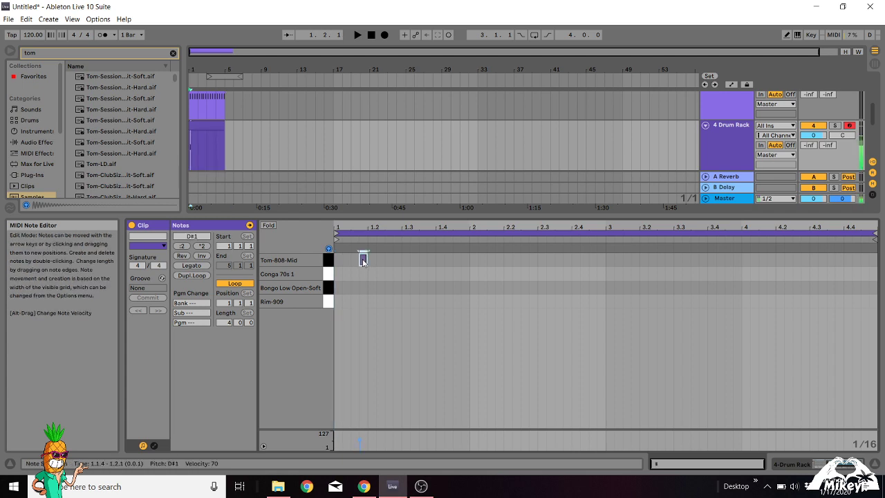
{"action": "double_click", "coordinate": [387, 259]}
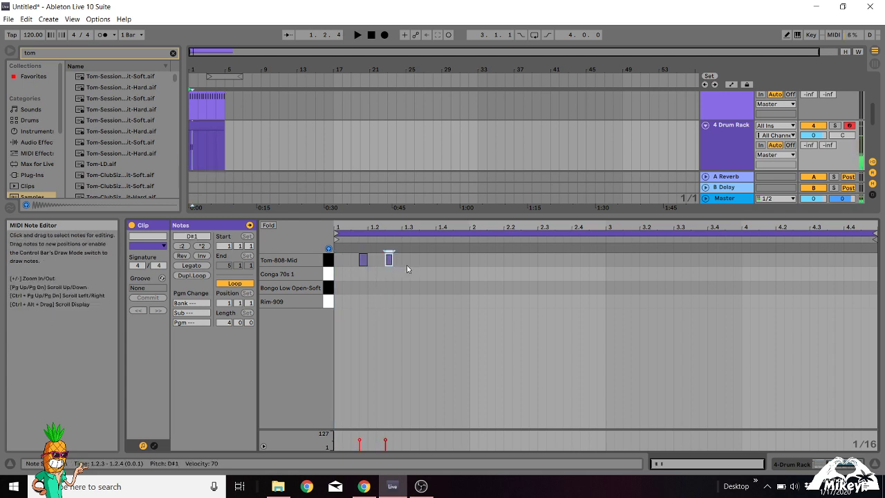
{"action": "double_click", "coordinate": [430, 259]}
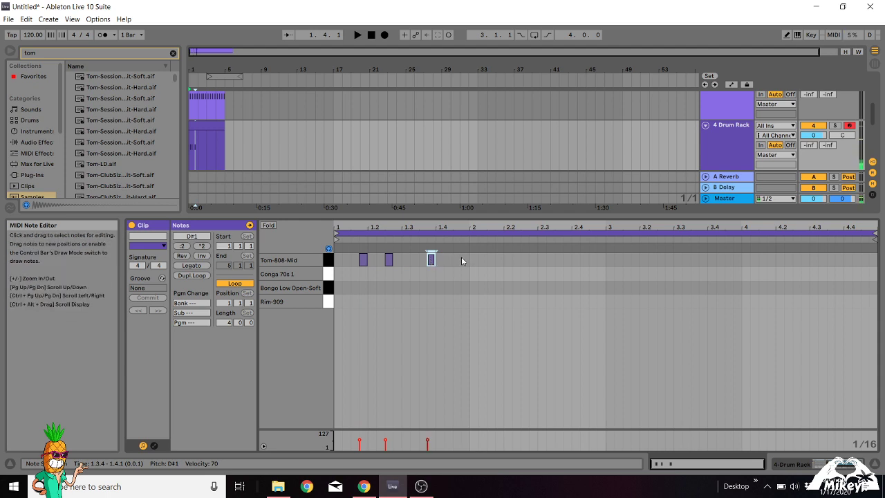
{"action": "double_click", "coordinate": [456, 259]}
{"action": "key", "text": "space"}
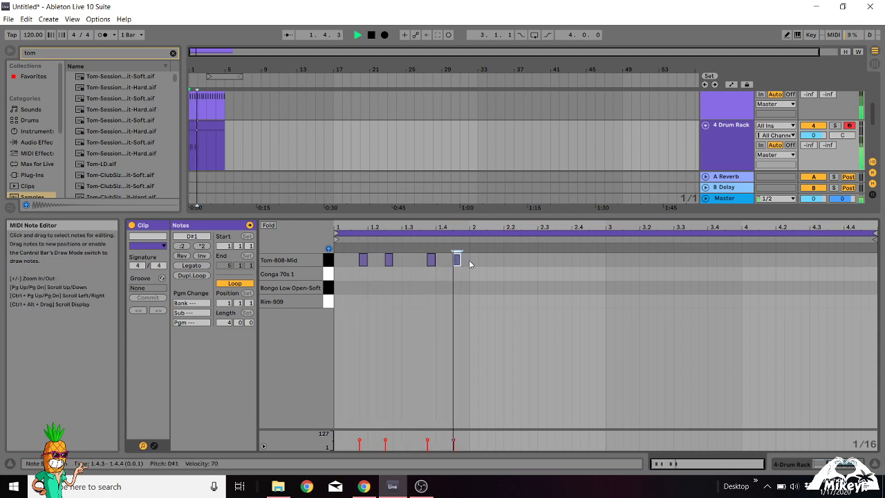
{"action": "key", "text": "space"}
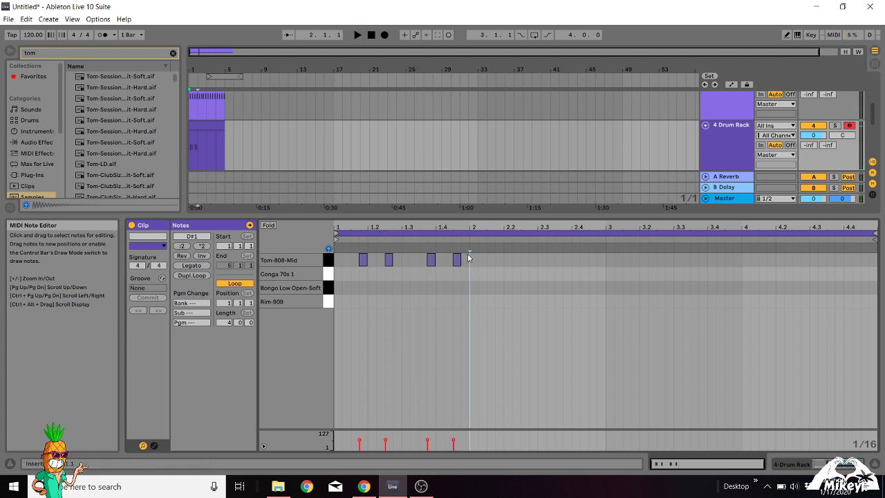
Step: Duplicate the four Tom-808-Mid notes of bar 1 into bar 2, shifted to start at 2.1.4
{"action": "left_click_drag", "start_coordinate": [469, 263], "coordinate": [362, 275]}
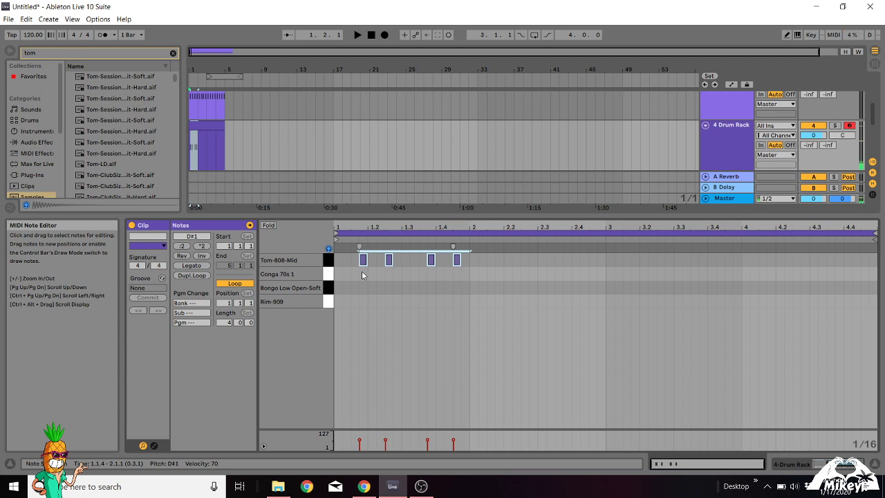
{"action": "key", "text": "ctrl+d"}
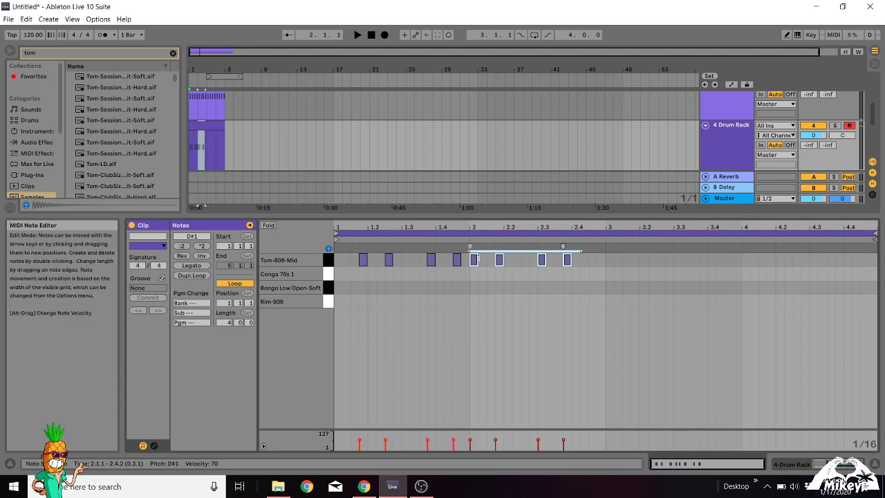
{"action": "key", "text": "Right"}
{"action": "key", "text": "Right"}
{"action": "key", "text": "Right"}
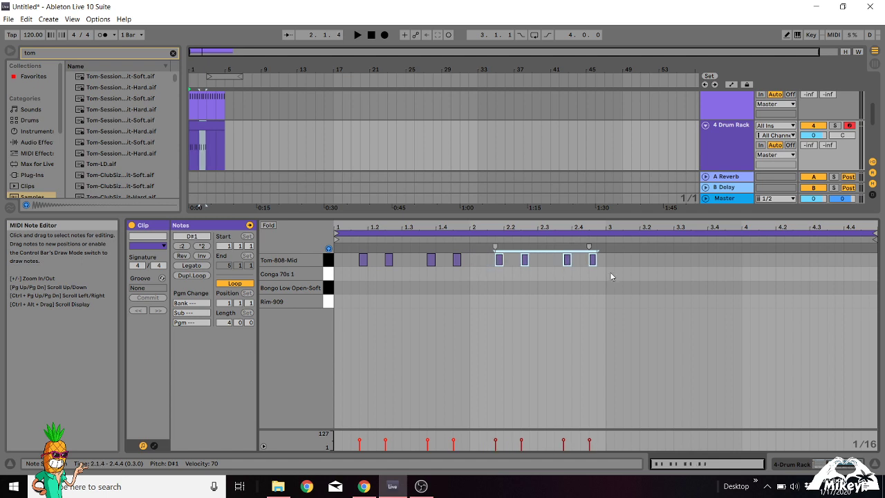
Step: Duplicate the Tom-808-Mid notes of bars 1 and 2 into bars 3 and 4, shifted to start at 3.1.4
{"action": "left_click_drag", "start_coordinate": [609, 269], "coordinate": [347, 272]}
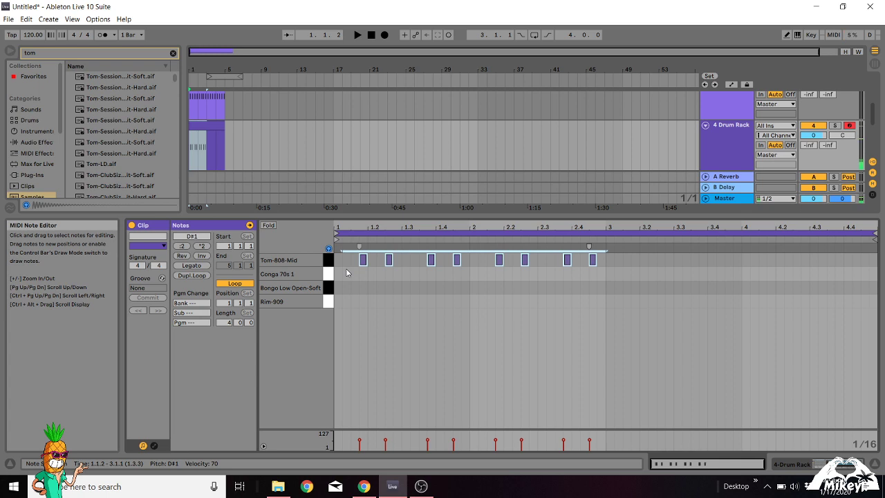
{"action": "key", "text": "ctrl+d"}
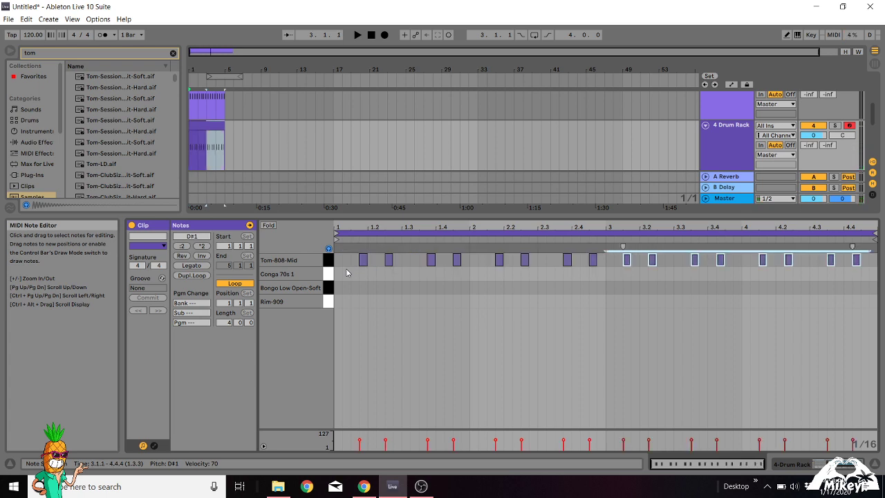
{"action": "key", "text": "Right"}
{"action": "key", "text": "Left"}
{"action": "key", "text": "Left"}
{"action": "key", "text": "Left"}
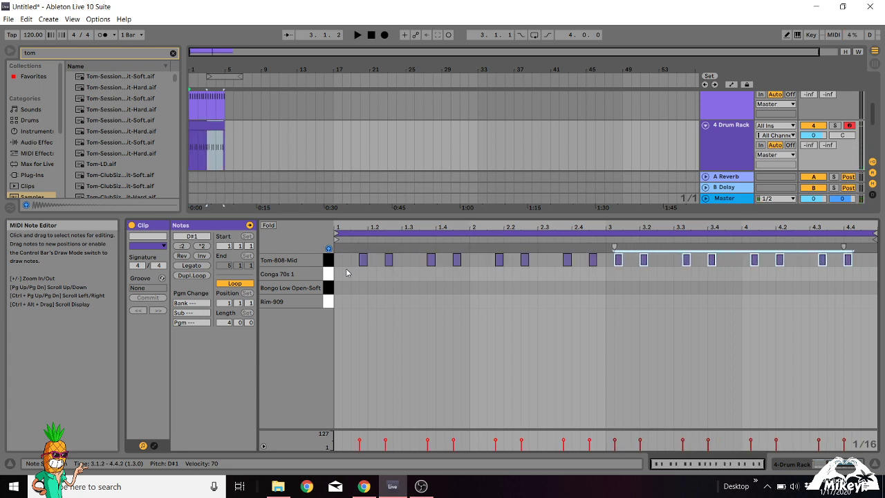
{"action": "key", "text": "Right"}
{"action": "key", "text": "Right"}
{"action": "key", "text": "Right"}
{"action": "key", "text": "Right"}
{"action": "key", "text": "Left"}
{"action": "key", "text": "Left"}
{"action": "key", "text": "Left"}
{"action": "key", "text": "Right"}
{"action": "key", "text": "Right"}
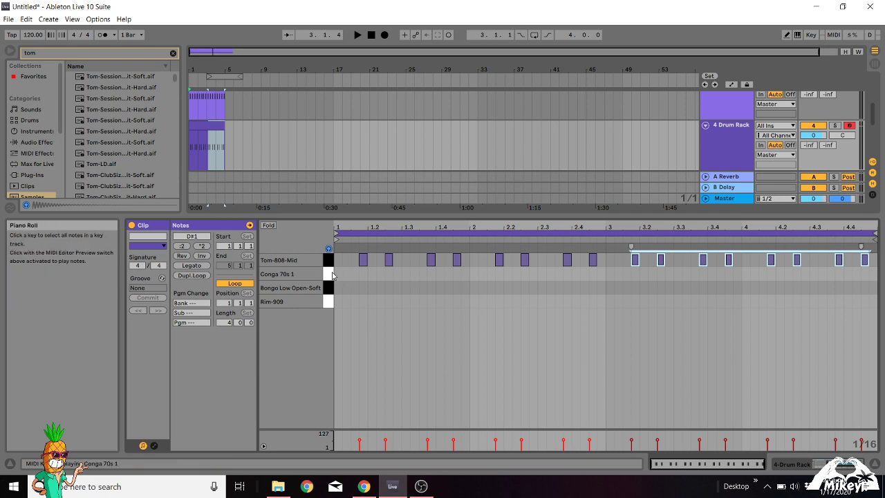
Step: Audition Conga 70s 1 and add its notes at 1.1.2, 2.1.3, 3.1.3 and 4.1.3
{"action": "left_click", "coordinate": [331, 274]}
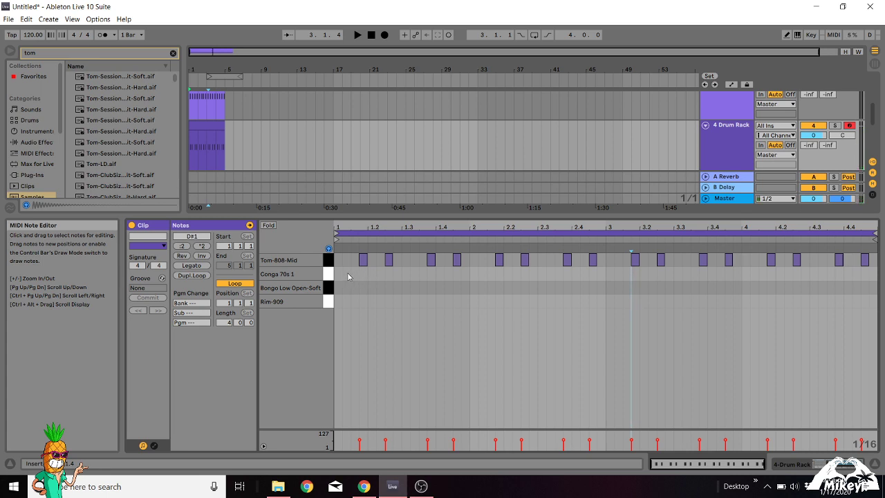
{"action": "double_click", "coordinate": [347, 274]}
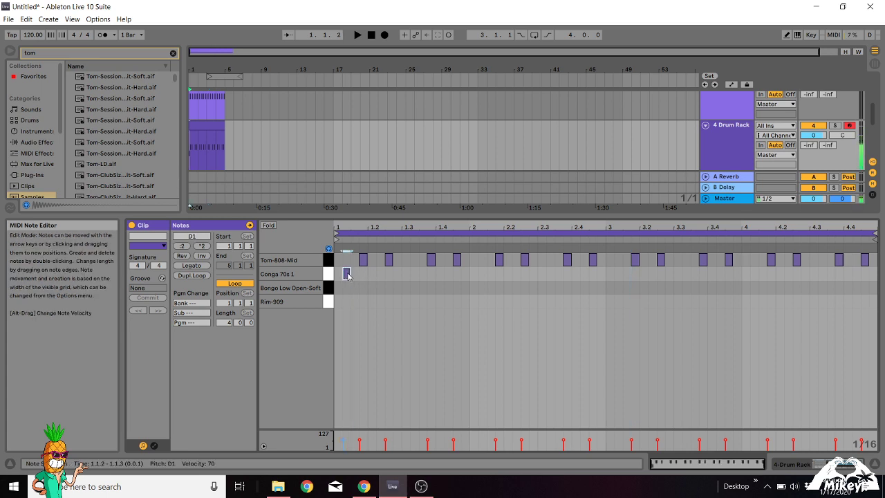
{"action": "double_click", "coordinate": [491, 274]}
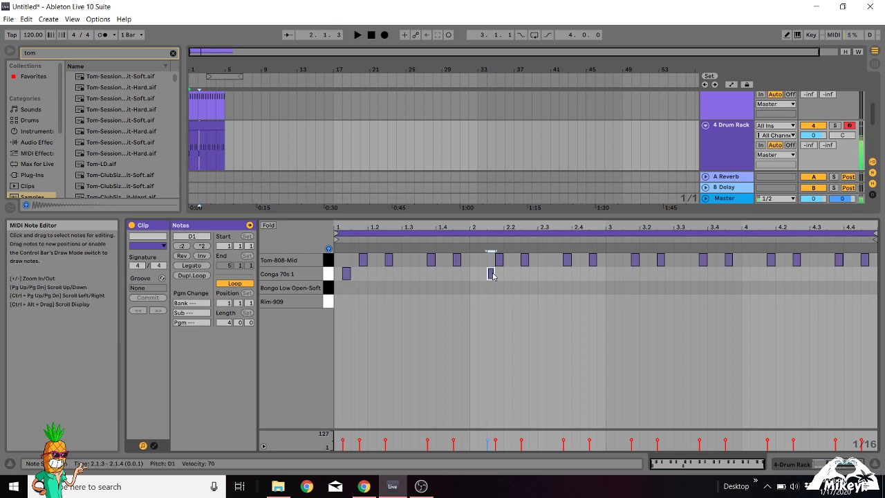
{"action": "double_click", "coordinate": [627, 273]}
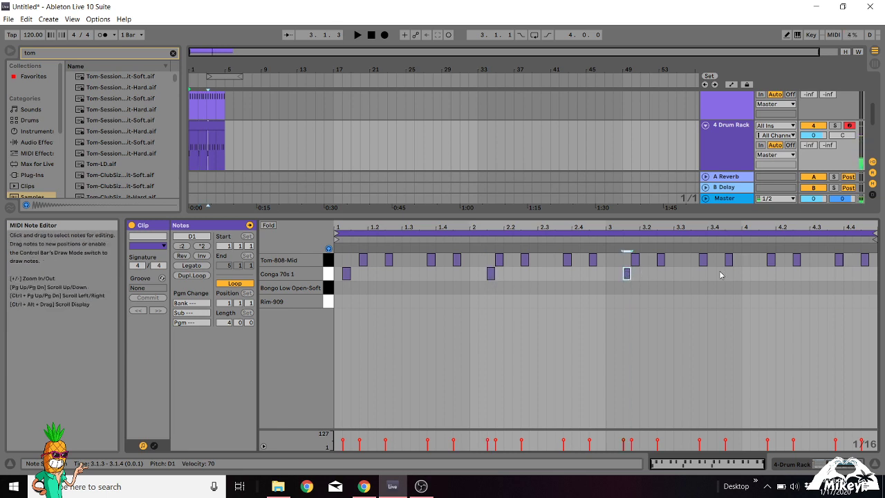
{"action": "double_click", "coordinate": [761, 274]}
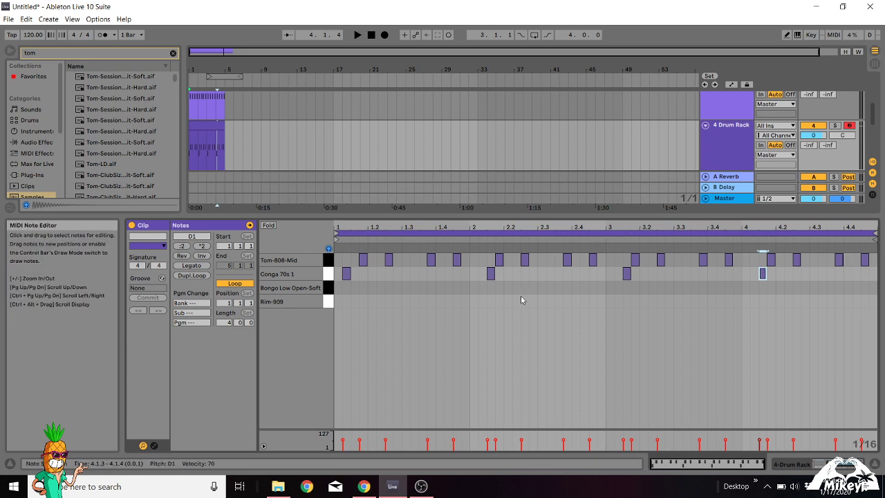
Step: Play back the four-bar pattern and raise the system volume to 64
{"action": "key", "text": "space"}
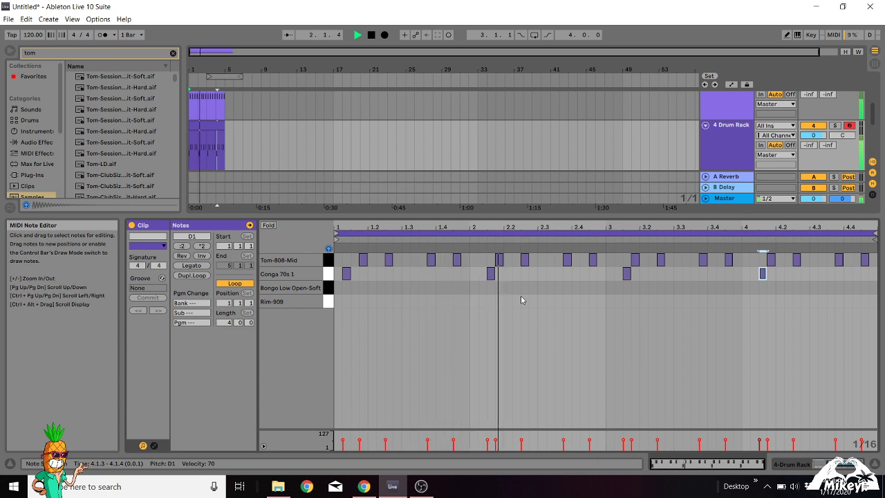
{"action": "key", "text": "XF86AudioRaiseVolume"}
{"action": "key", "text": "XF86AudioRaiseVolume"}
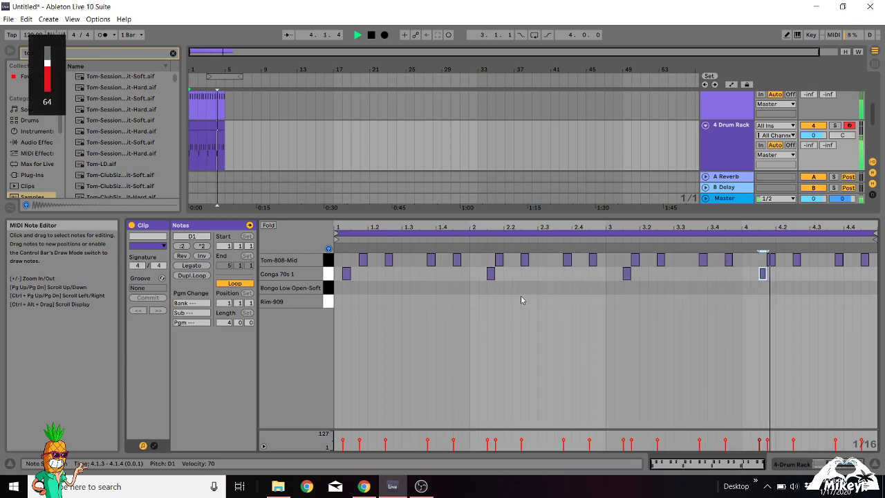
{"action": "key", "text": "space"}
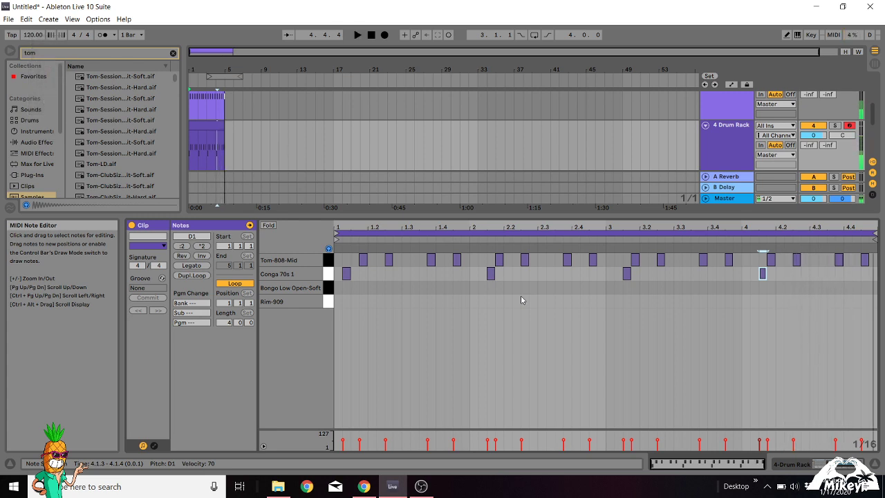
Step: Add a Bongo Low Open-Soft note at 1.1.3 and move the Conga notes of bars 2 to 4 to 2.1.2, 3.1.2 and 4.1.2
{"action": "left_click", "coordinate": [332, 284]}
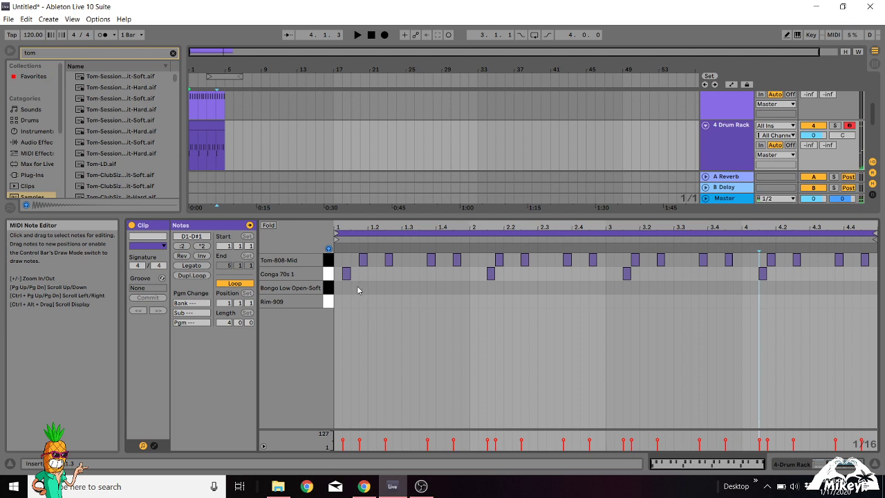
{"action": "double_click", "coordinate": [355, 287]}
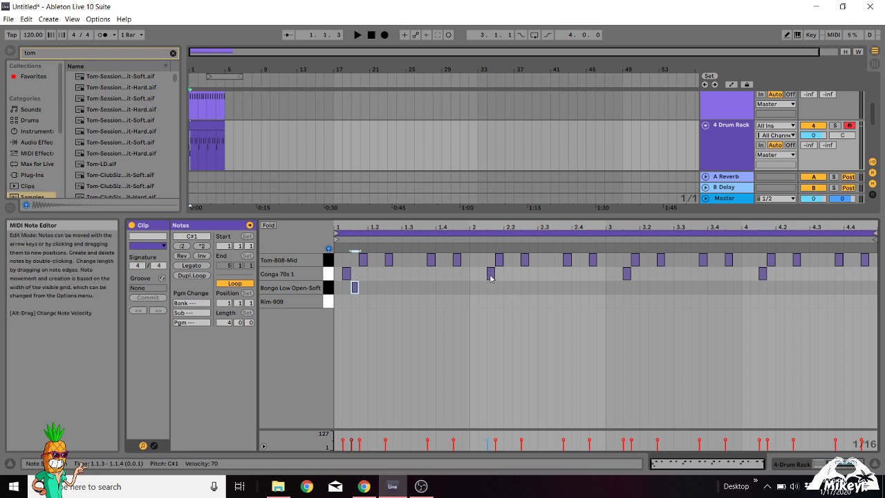
{"action": "left_click_drag", "start_coordinate": [490, 277], "coordinate": [482, 277]}
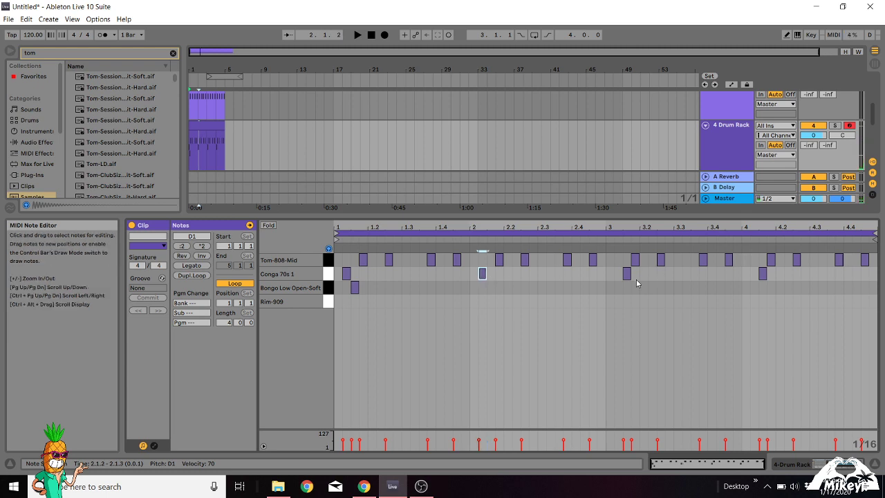
{"action": "left_click_drag", "start_coordinate": [627, 274], "coordinate": [619, 274]}
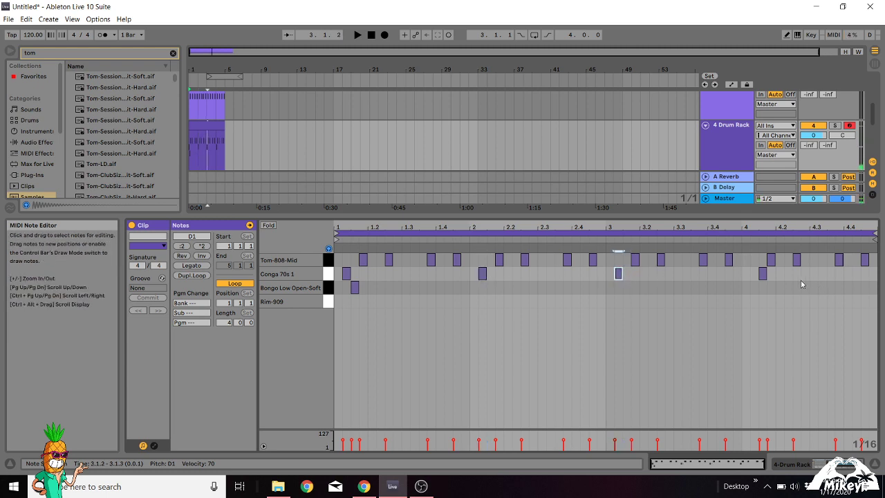
{"action": "left_click", "coordinate": [762, 274]}
{"action": "key", "text": "Left"}
{"action": "key", "text": "space"}
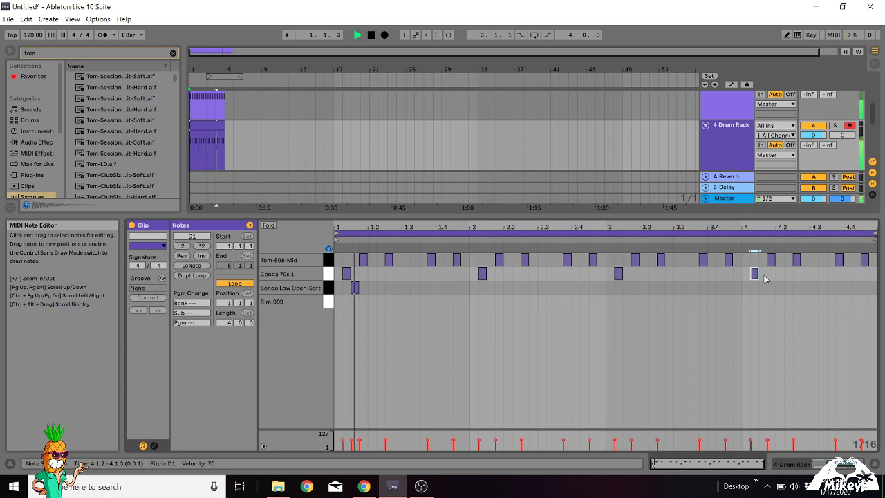
{"action": "key", "text": "space"}
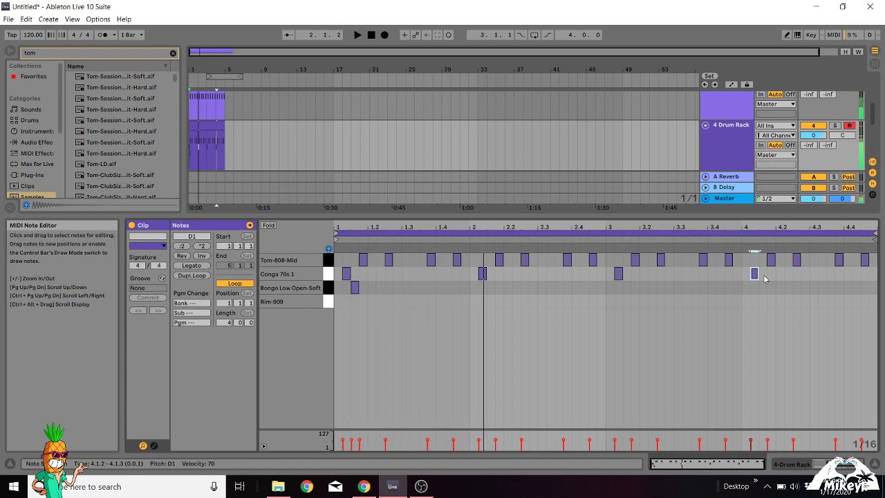
Step: Add Bongo Low Open-Soft notes at 2.1.3, 3.1.3 and 4.1.3
{"action": "double_click", "coordinate": [491, 287]}
{"action": "double_click", "coordinate": [626, 287]}
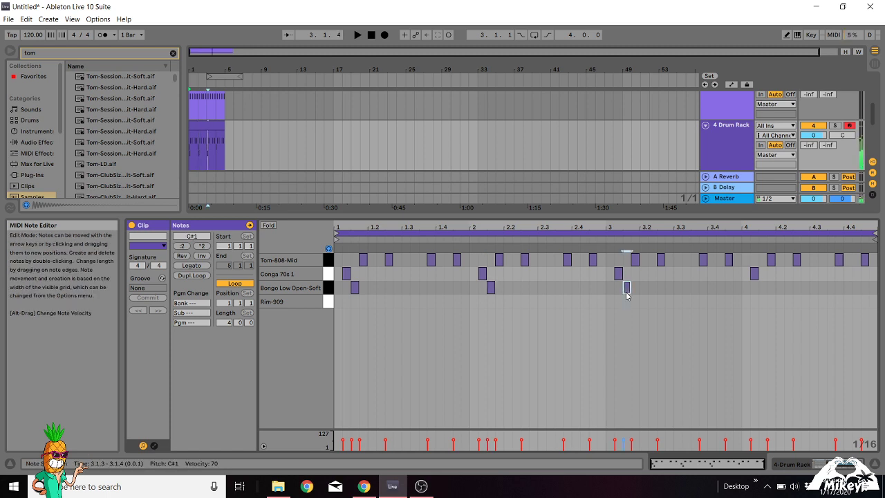
{"action": "double_click", "coordinate": [762, 288]}
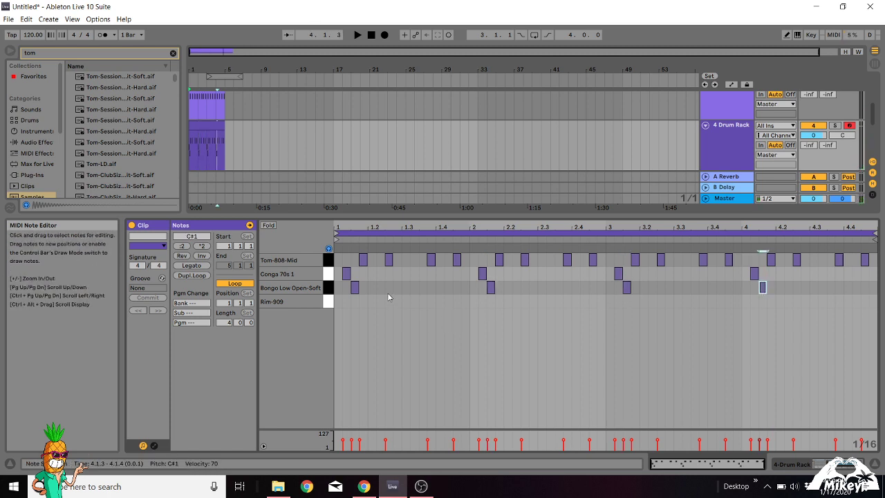
Step: Audition the Rim-909 and Tom-808-Mid sounds in the note editor
{"action": "left_click", "coordinate": [329, 303]}
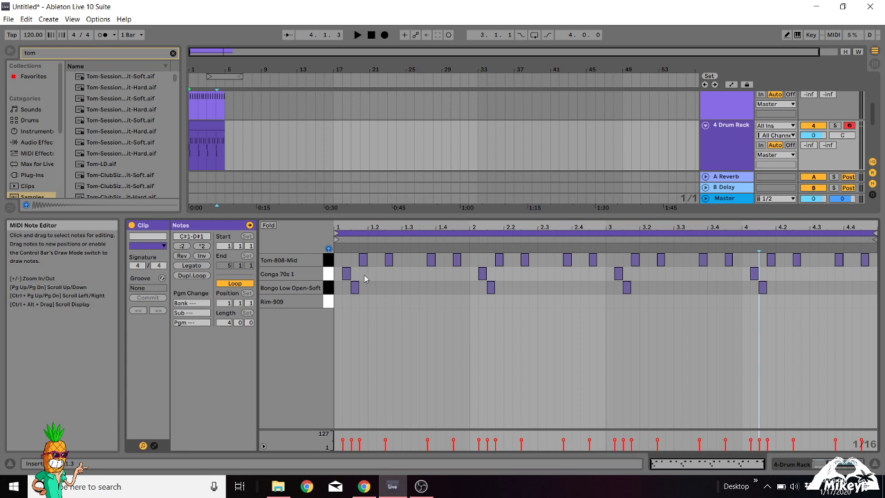
{"action": "left_click", "coordinate": [329, 260]}
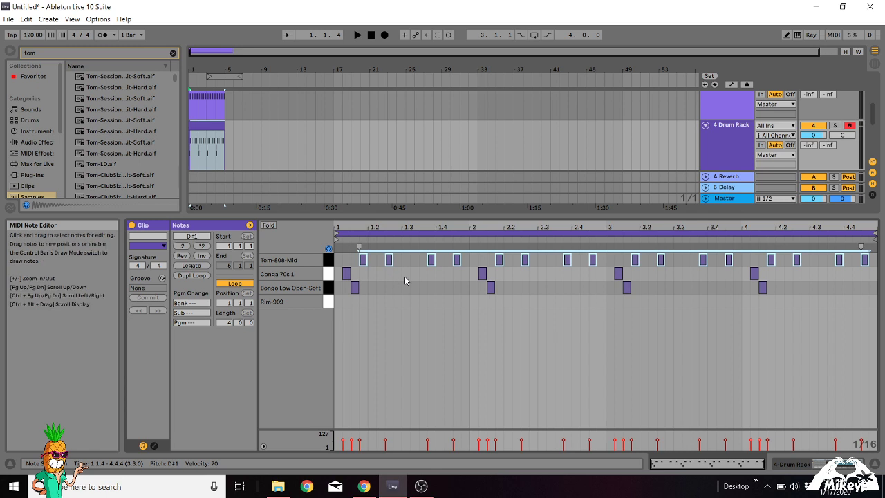
{"action": "left_click", "coordinate": [457, 263]}
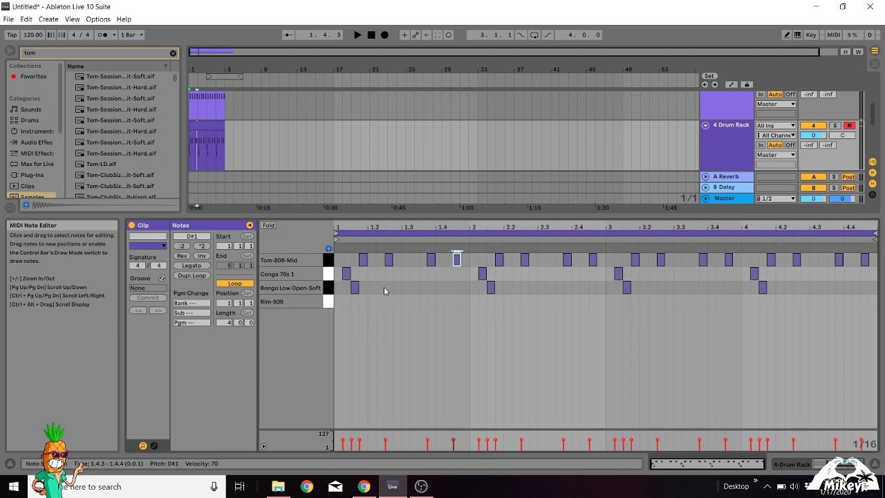
Step: Add Rim-909 notes at 1.2.2, 1.2.3, 1.2.4, 1.4.2, 1.4.3 and 1.4.4 and play the pattern briefly
{"action": "left_click", "coordinate": [326, 307]}
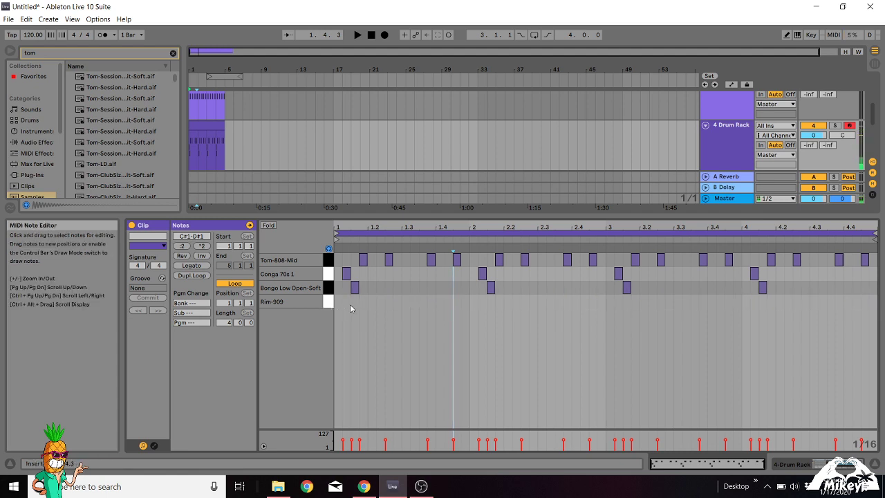
{"action": "double_click", "coordinate": [378, 302]}
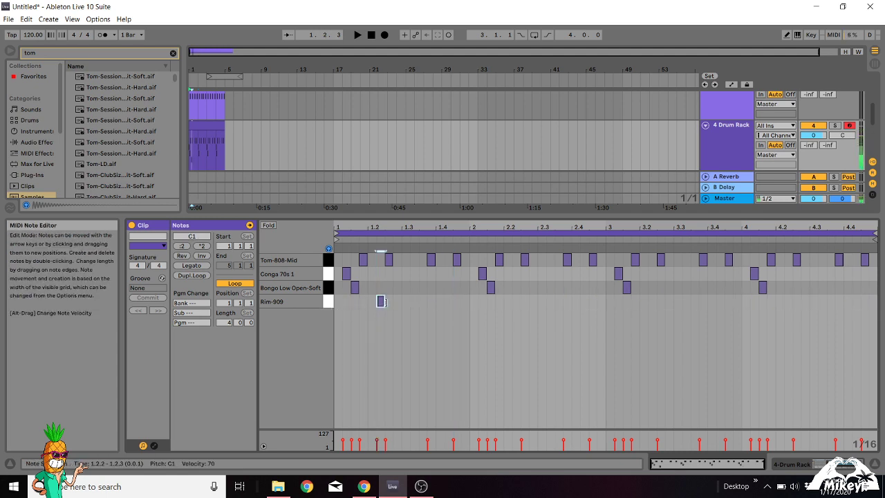
{"action": "double_click", "coordinate": [389, 301]}
{"action": "double_click", "coordinate": [397, 301]}
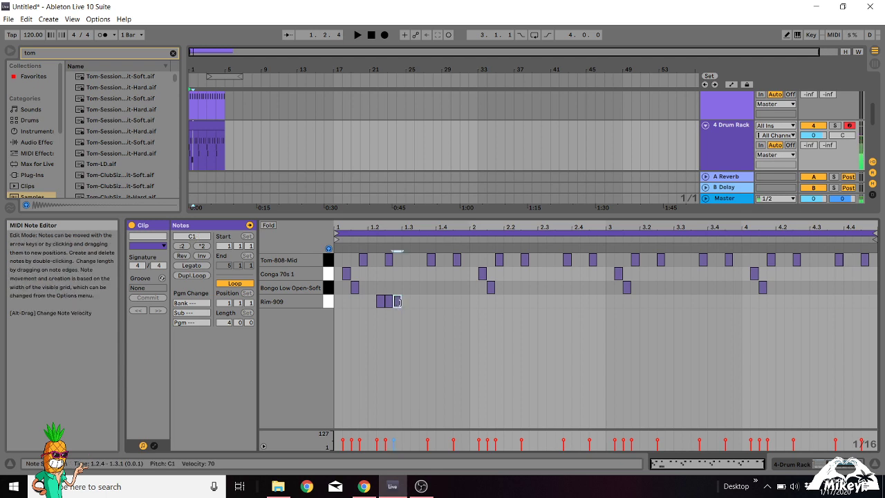
{"action": "double_click", "coordinate": [445, 302]}
{"action": "double_click", "coordinate": [456, 301]}
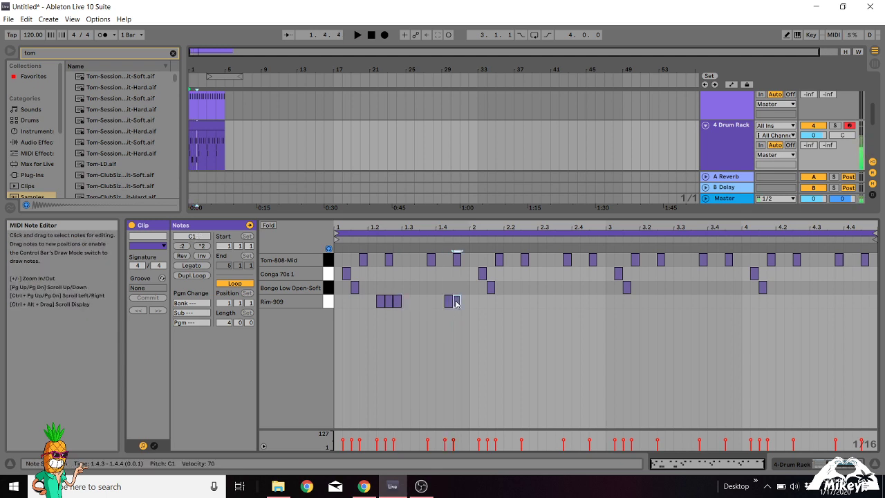
{"action": "double_click", "coordinate": [465, 301]}
{"action": "key", "text": "space"}
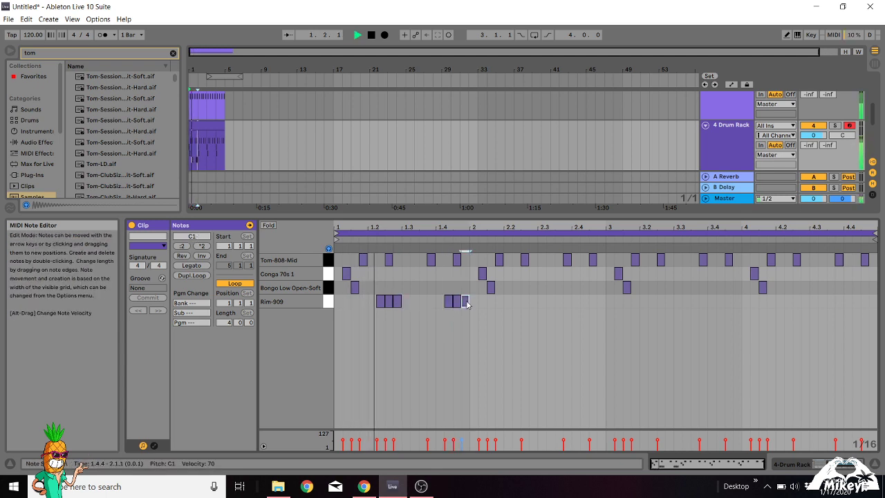
{"action": "key", "text": "space"}
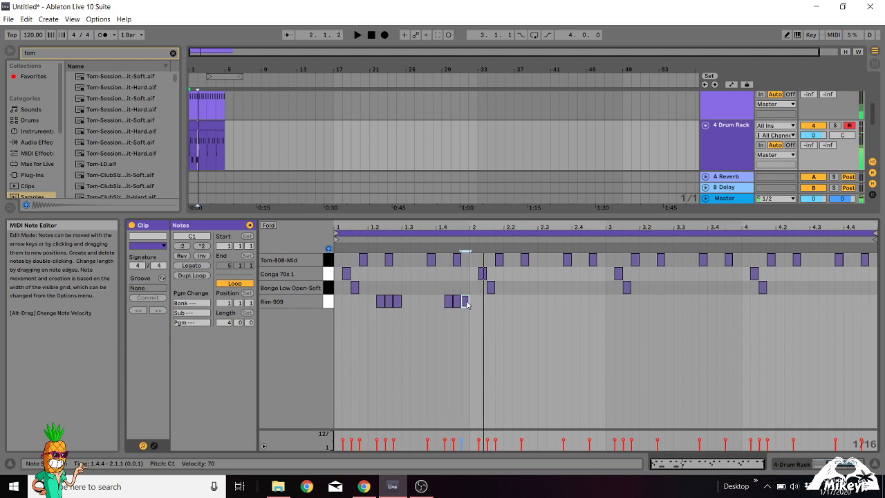
Step: Add Rim-909 notes at 2.2.2, 2.2.3, 2.2.4, 2.4.2, 2.4.3 and 2.4.4
{"action": "double_click", "coordinate": [516, 301]}
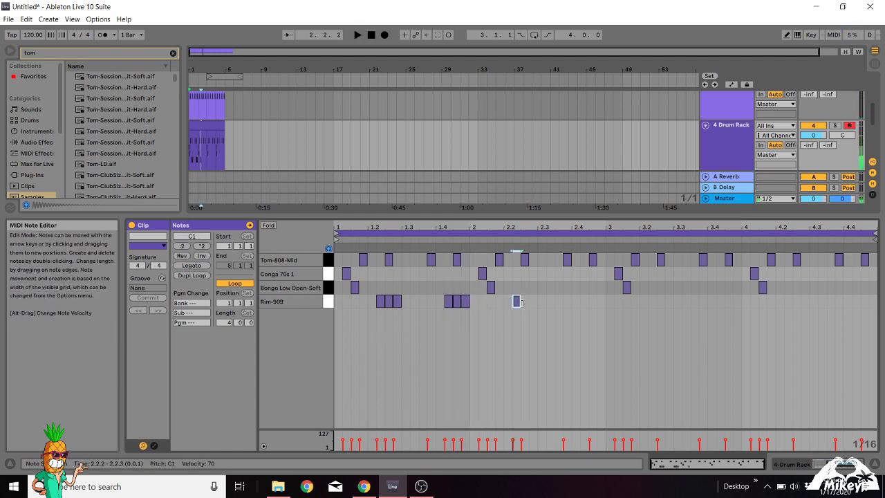
{"action": "double_click", "coordinate": [524, 301]}
{"action": "double_click", "coordinate": [533, 302]}
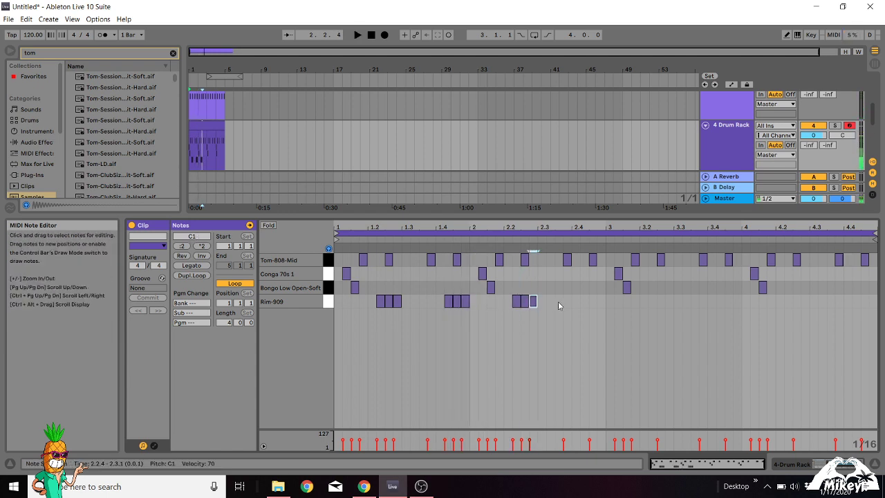
{"action": "double_click", "coordinate": [585, 301]}
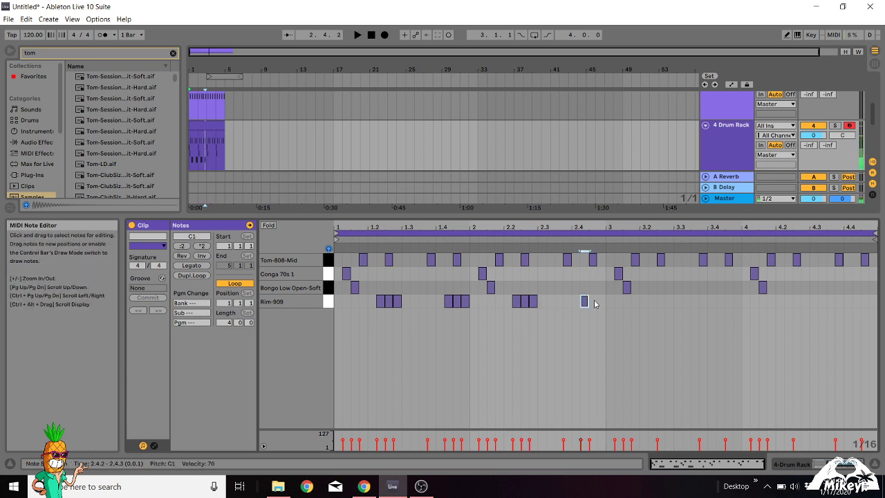
{"action": "double_click", "coordinate": [592, 302]}
{"action": "double_click", "coordinate": [601, 302]}
Step: Duplicate the Rim-909 notes of bars 1 and 2 into bars 3 and 4, starting at 3.2.2, and play the pattern briefly
{"action": "left_click_drag", "start_coordinate": [609, 303], "coordinate": [377, 323]}
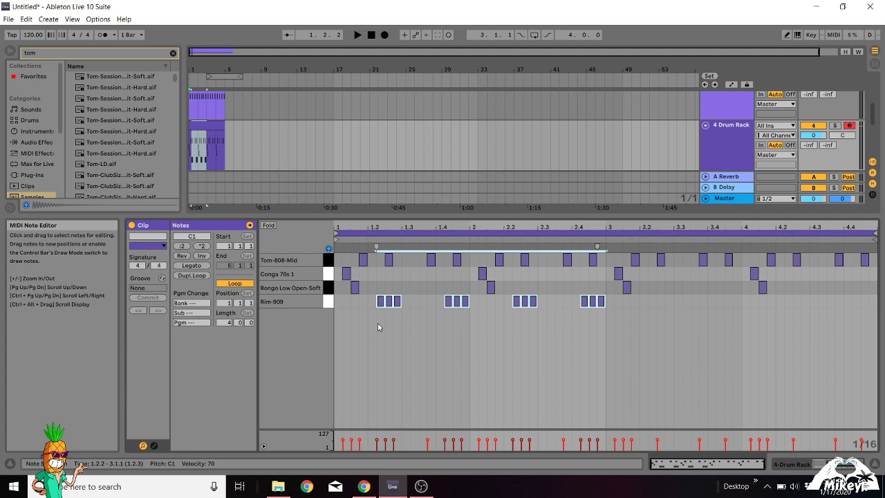
{"action": "key", "text": "ctrl+d"}
{"action": "key", "text": "Right"}
{"action": "key", "text": "Right"}
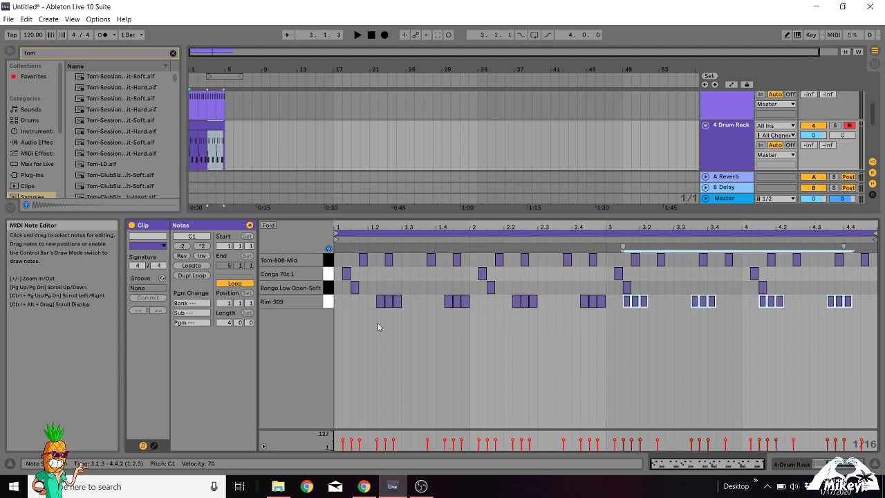
{"action": "key", "text": "Right"}
{"action": "key", "text": "Right"}
{"action": "key", "text": "Right"}
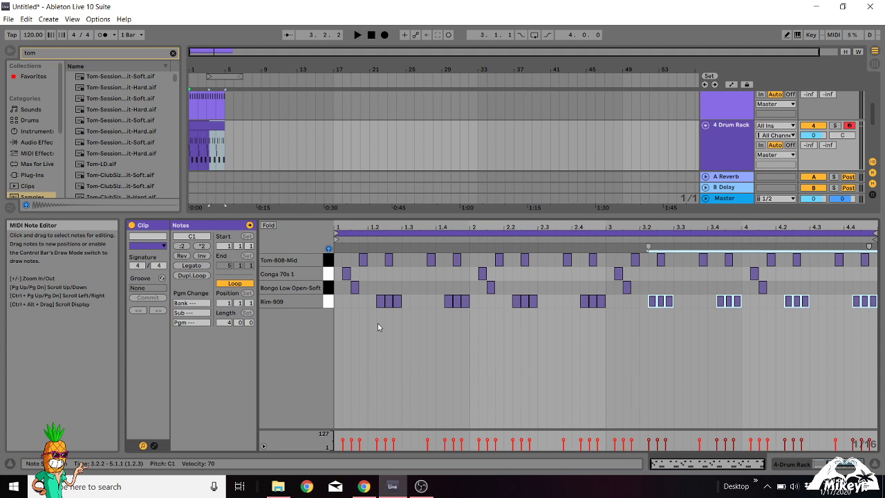
{"action": "key", "text": "space"}
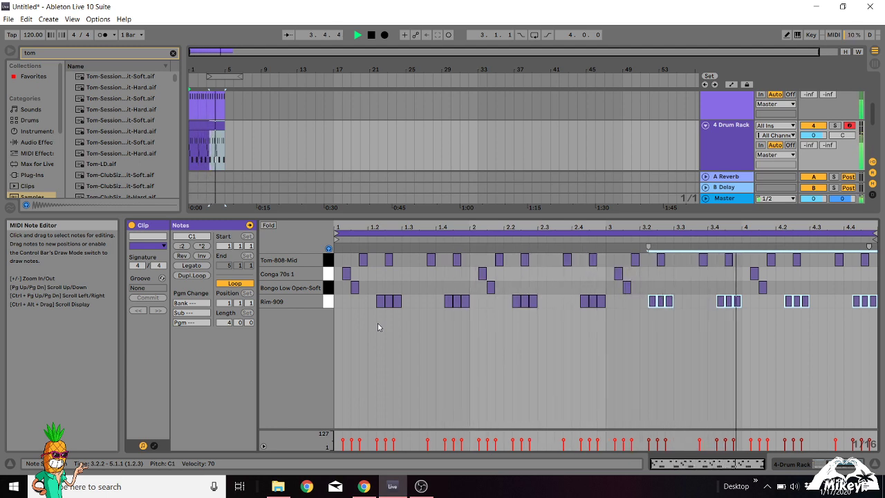
{"action": "key", "text": "space"}
Step: Delete the middle Rim-909 notes at 1.2.3, 1.4.3 and 2.2.3 and play the pattern briefly
{"action": "double_click", "coordinate": [387, 301]}
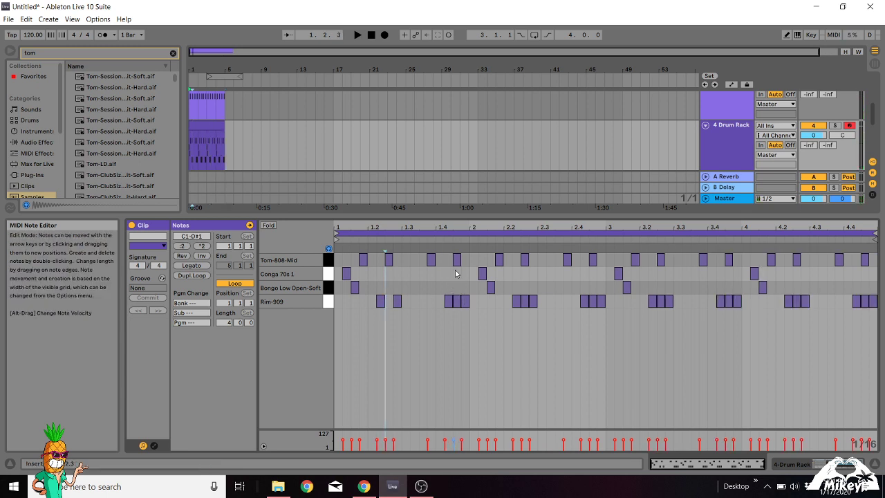
{"action": "double_click", "coordinate": [456, 301]}
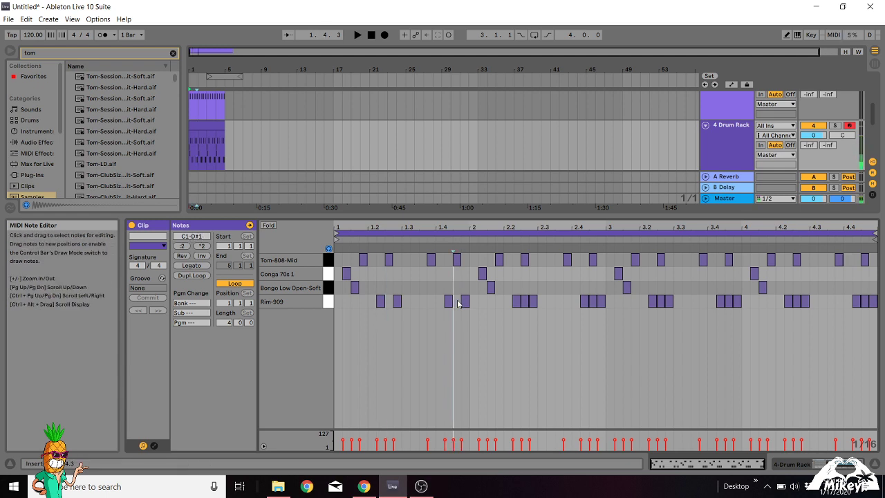
{"action": "left_click", "coordinate": [523, 302]}
{"action": "double_click", "coordinate": [523, 303]}
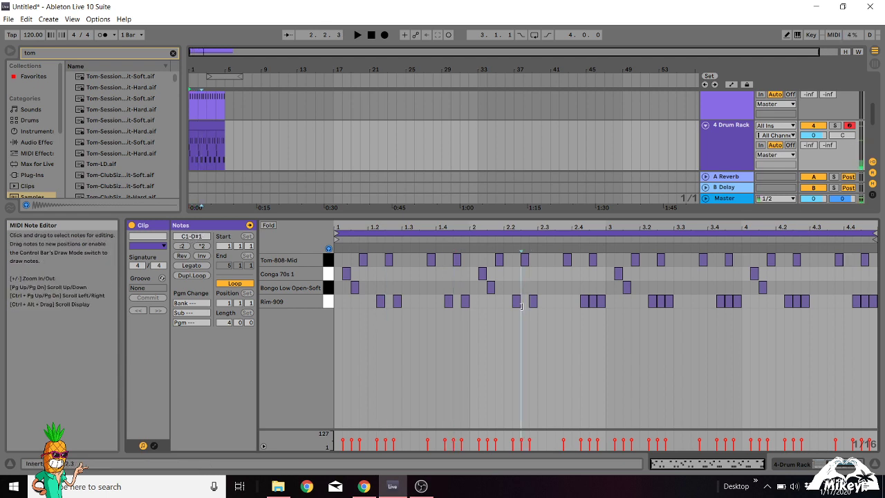
{"action": "key", "text": "space"}
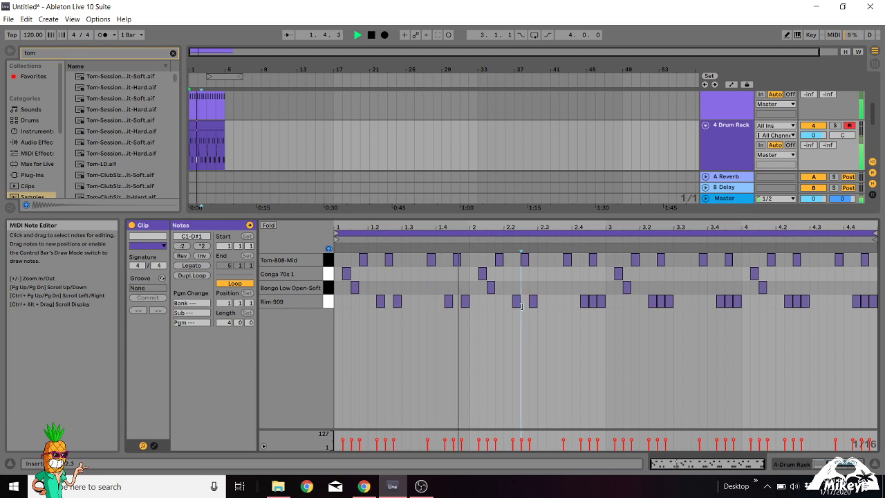
{"action": "key", "text": "space"}
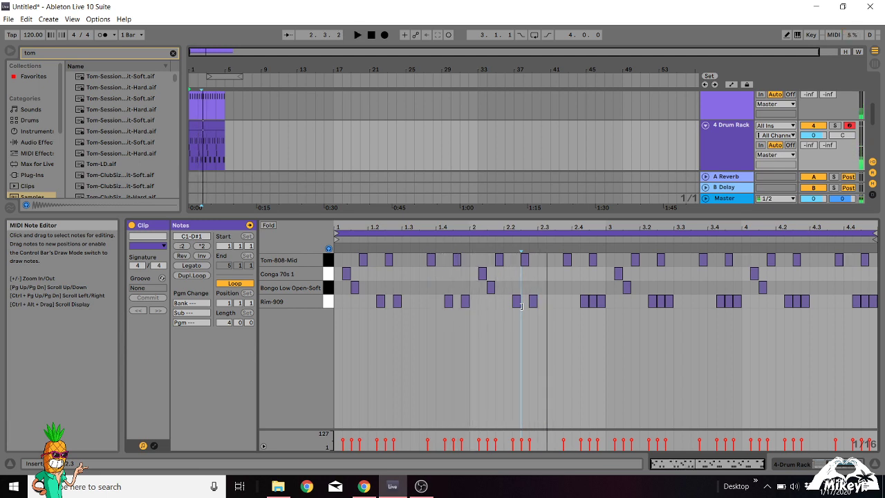
Step: Delete the middle Rim-909 notes at 2.4.3, 3.2.3, 3.4.3, 4.2.3 and 4.4.3
{"action": "left_click", "coordinate": [592, 302]}
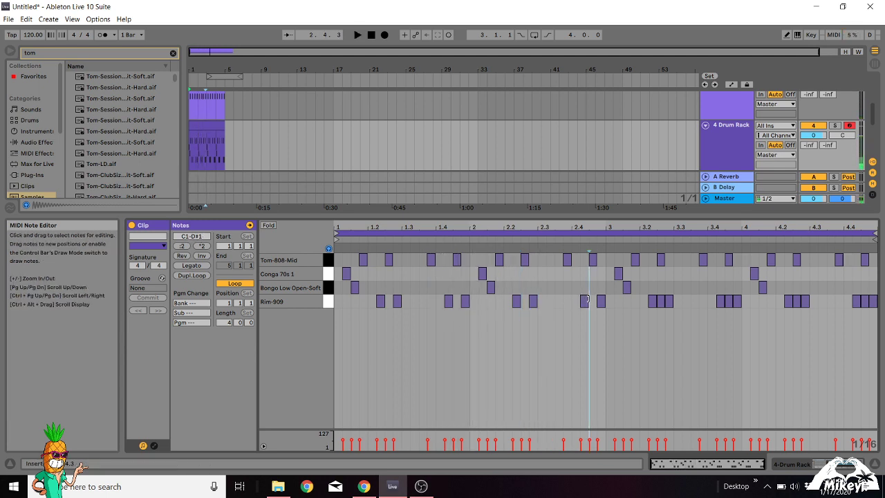
{"action": "double_click", "coordinate": [592, 301]}
{"action": "left_click", "coordinate": [661, 301]}
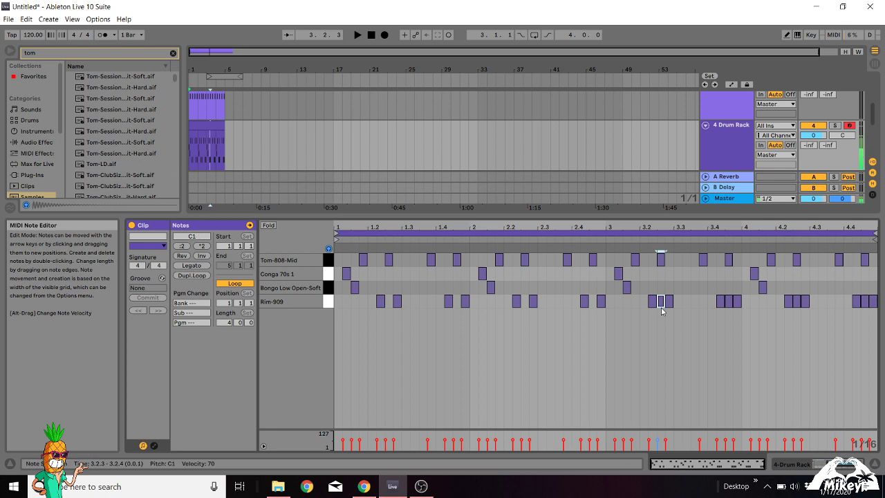
{"action": "left_click", "coordinate": [727, 301], "text": "shift"}
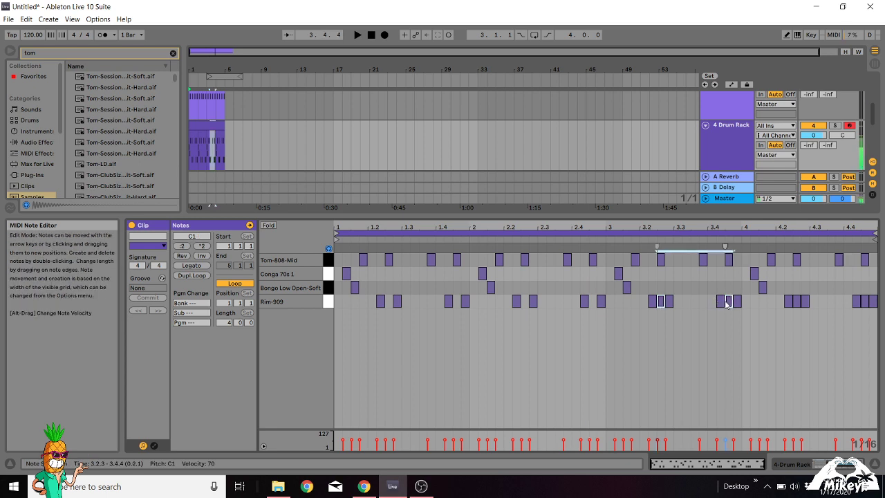
{"action": "left_click", "coordinate": [797, 302], "text": "shift"}
{"action": "left_click", "coordinate": [864, 301], "text": "shift"}
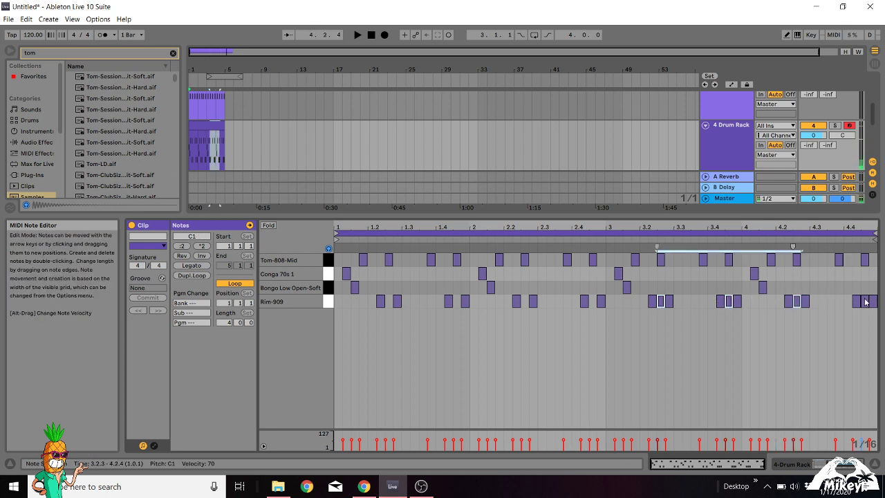
{"action": "key", "text": "Delete"}
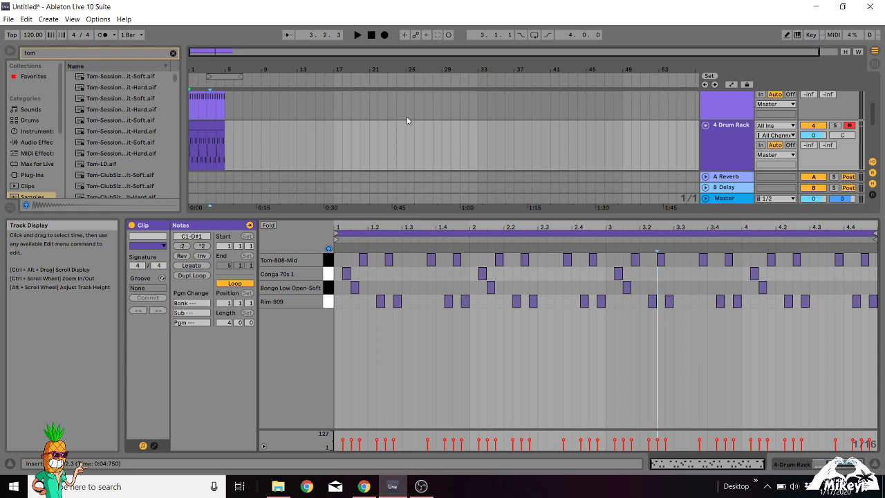
{"action": "scroll", "coordinate": [407, 120], "scroll_direction": "down", "scroll_amount": 2}
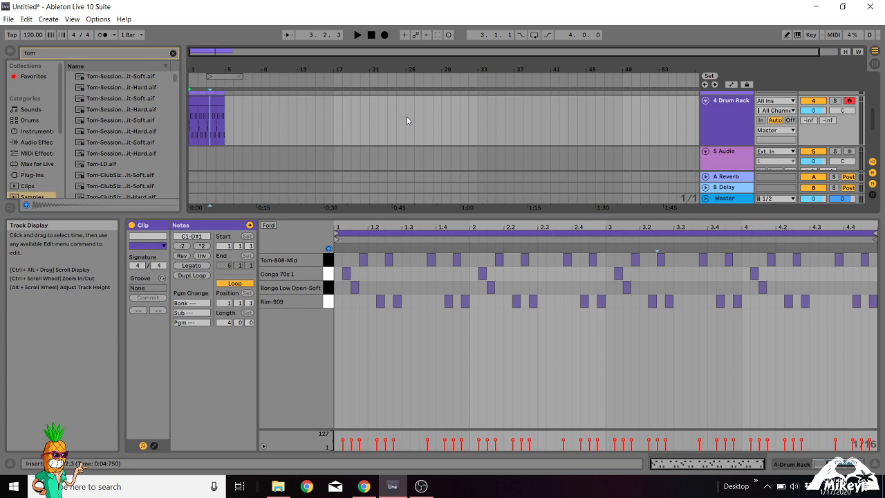
{"action": "left_click", "coordinate": [420, 486]}
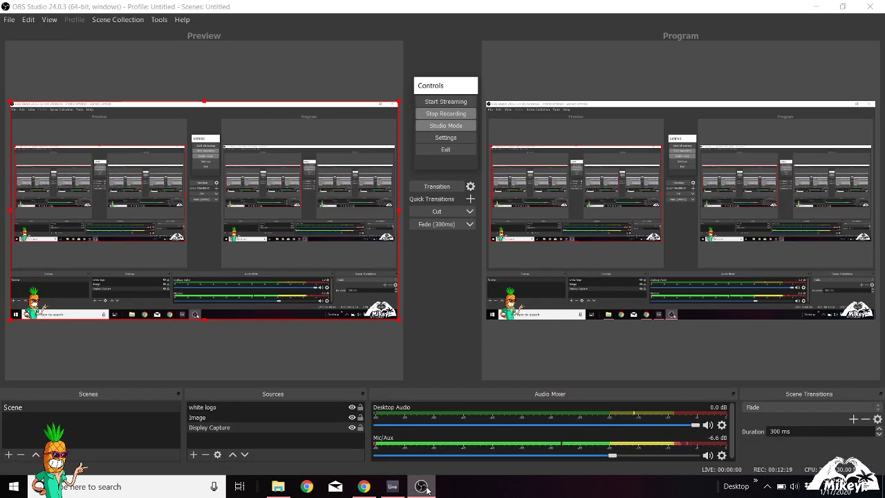
{"action": "left_click", "coordinate": [388, 488]}
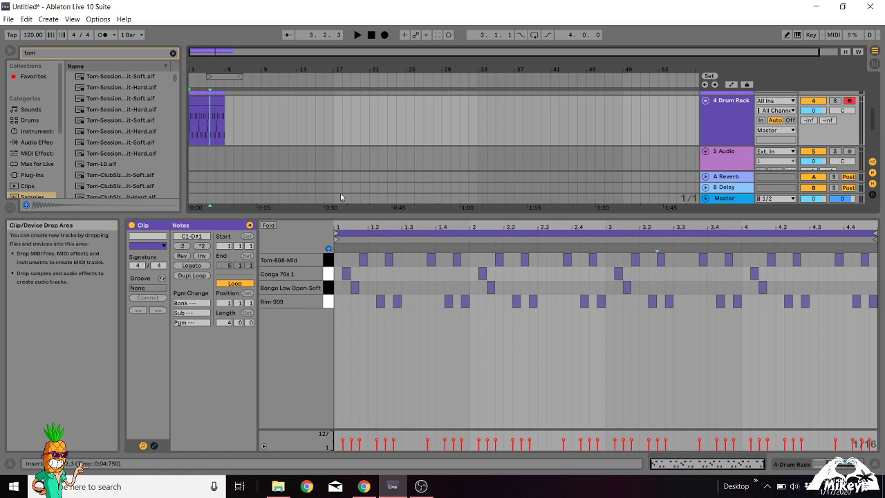
Step: Delete the empty 5 Audio track below the Drum Rack track
{"action": "scroll", "coordinate": [662, 116], "scroll_direction": "down", "scroll_amount": 2}
{"action": "left_click", "coordinate": [716, 139]}
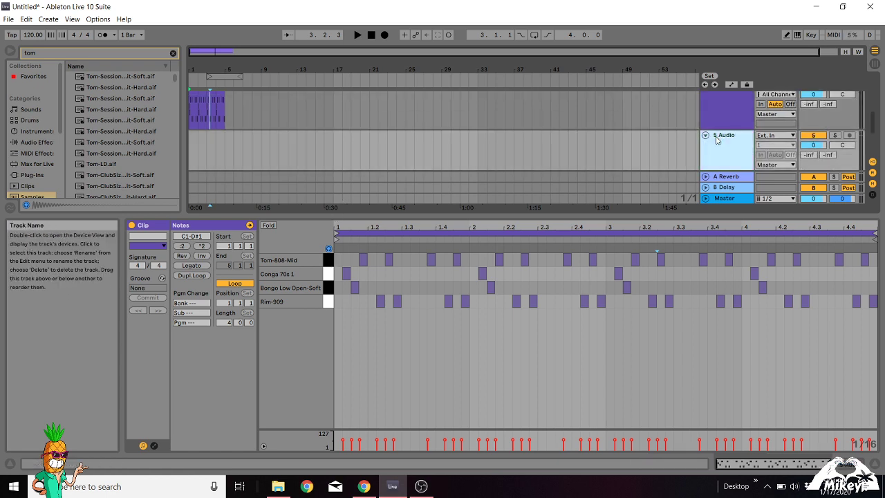
{"action": "scroll", "coordinate": [716, 138], "scroll_direction": "up", "scroll_amount": 2}
{"action": "key", "text": "Delete"}
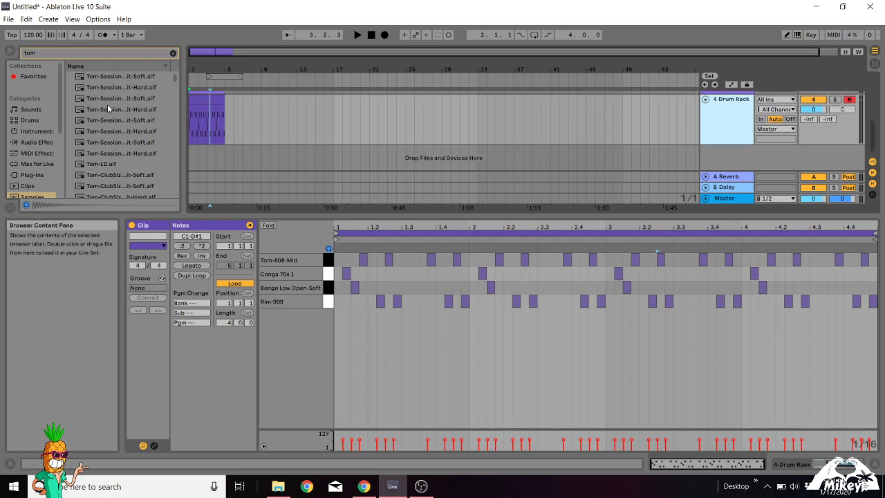
Step: Clear the browser search and add a second Drum Rack instrument on a new track below track 4
{"action": "left_click", "coordinate": [173, 53]}
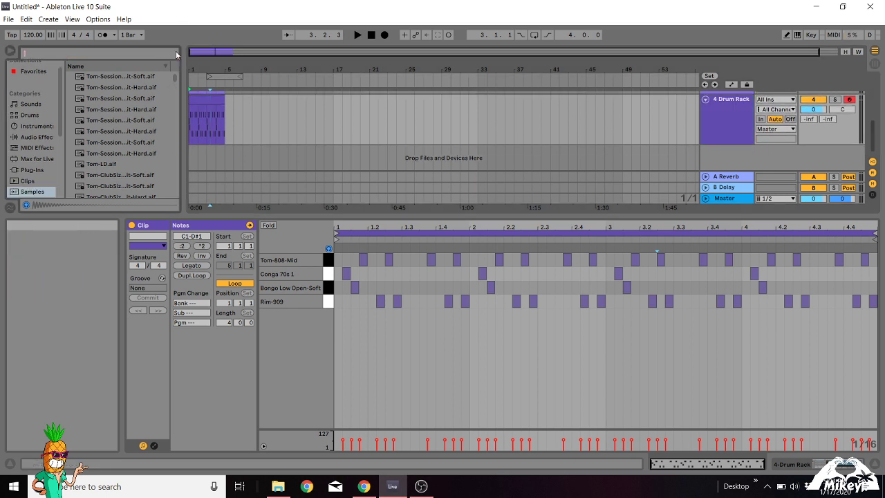
{"action": "left_click", "coordinate": [25, 130]}
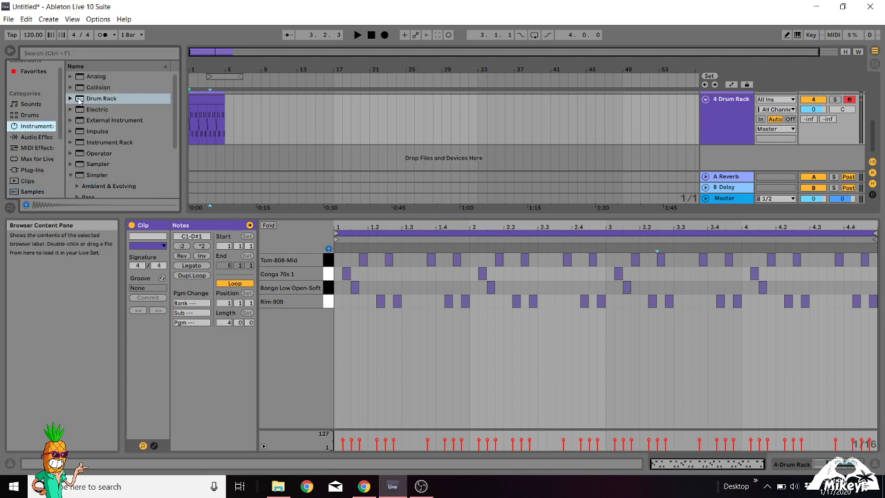
{"action": "left_click", "coordinate": [77, 101]}
{"action": "left_click_drag", "start_coordinate": [212, 169], "coordinate": [212, 166]}
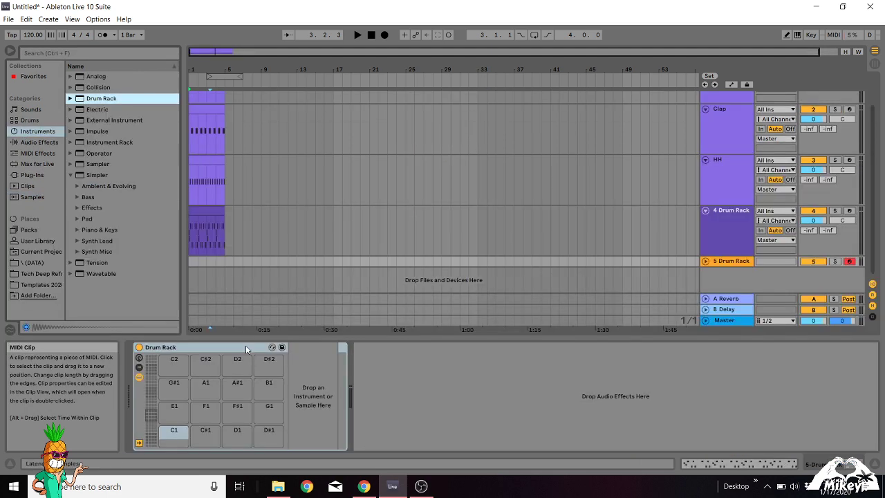
Step: Search the samples for "hi hat" and load Hihat Pointy Hat Closed.wav onto pad C1 of the new Drum Rack
{"action": "left_click", "coordinate": [32, 197]}
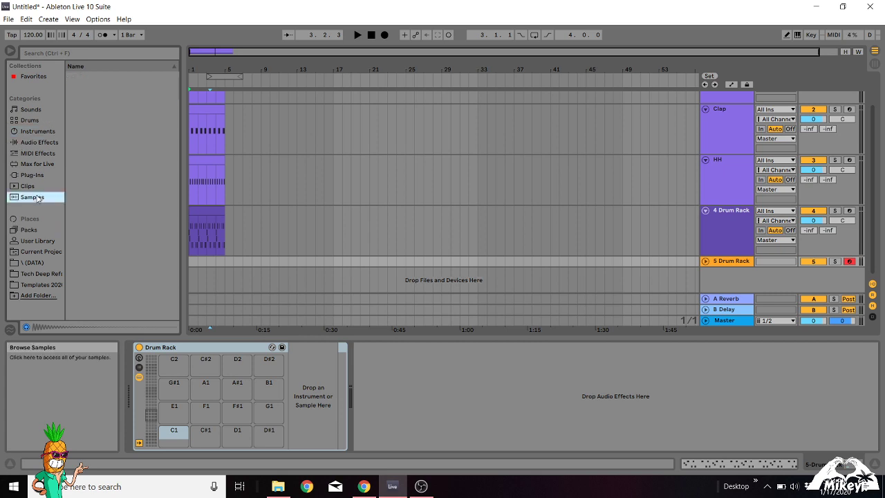
{"action": "left_click", "coordinate": [70, 57]}
{"action": "type", "text": "hi hats"}
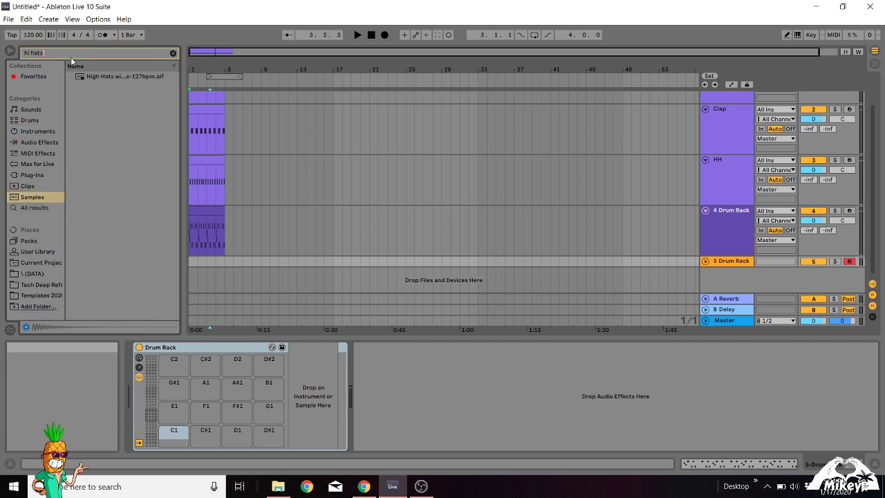
{"action": "key", "text": "BackSpace"}
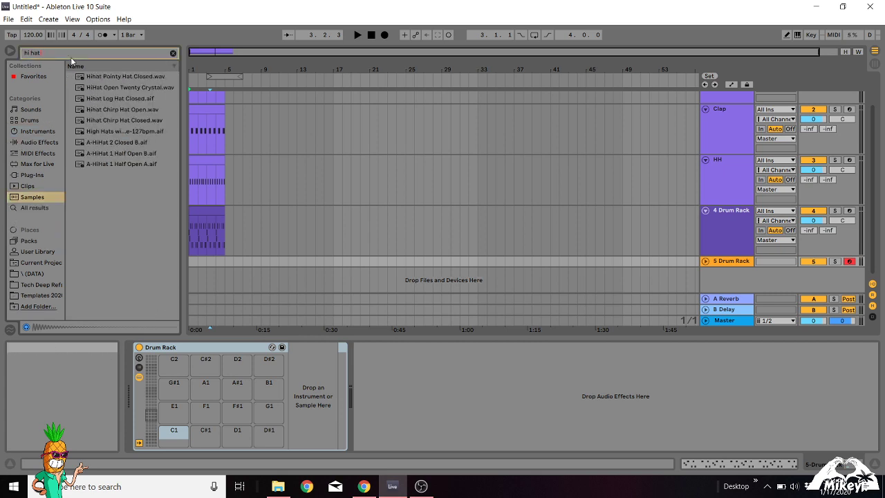
{"action": "left_click", "coordinate": [107, 77]}
{"action": "left_click_drag", "start_coordinate": [107, 79], "coordinate": [183, 440]}
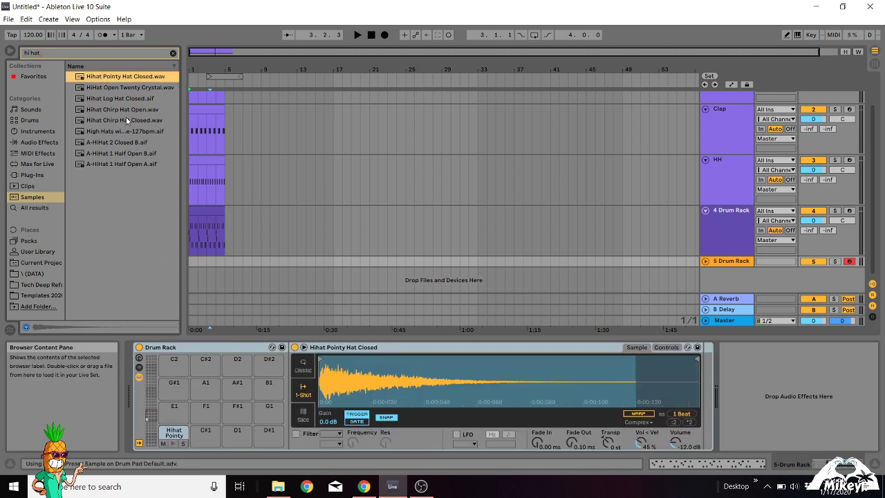
Step: Audition more hi-hat samples and load Hihat Chirp Hat Open.wav onto pad C#1 and Hihat Chirp Hat Closed.wav onto pad D1
{"action": "left_click", "coordinate": [125, 88]}
{"action": "left_click", "coordinate": [128, 101]}
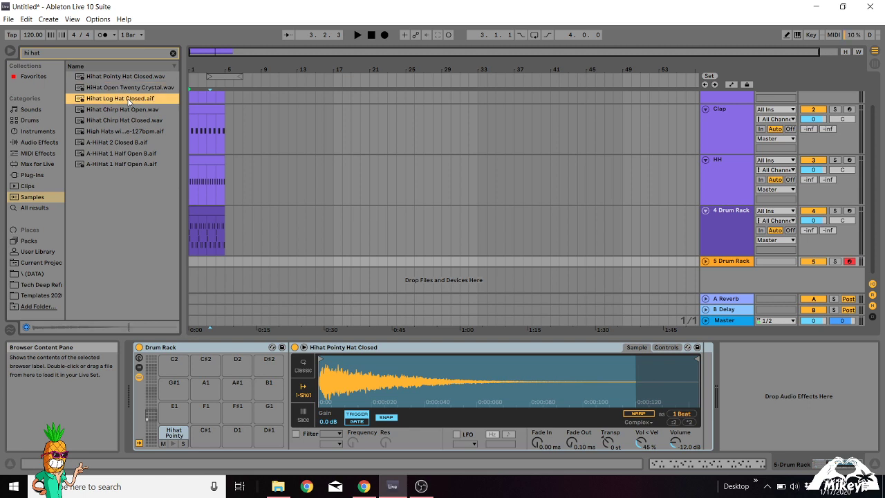
{"action": "left_click", "coordinate": [126, 109]}
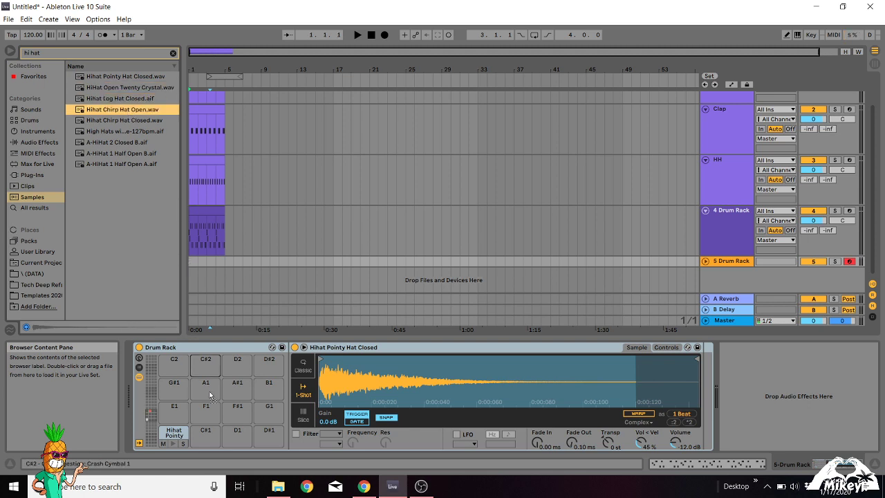
{"action": "left_click_drag", "start_coordinate": [210, 395], "coordinate": [211, 436]}
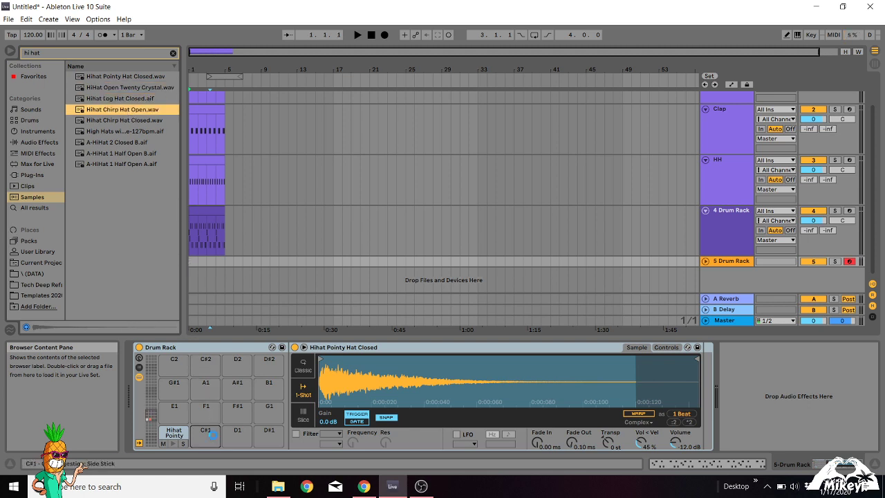
{"action": "left_click", "coordinate": [114, 121]}
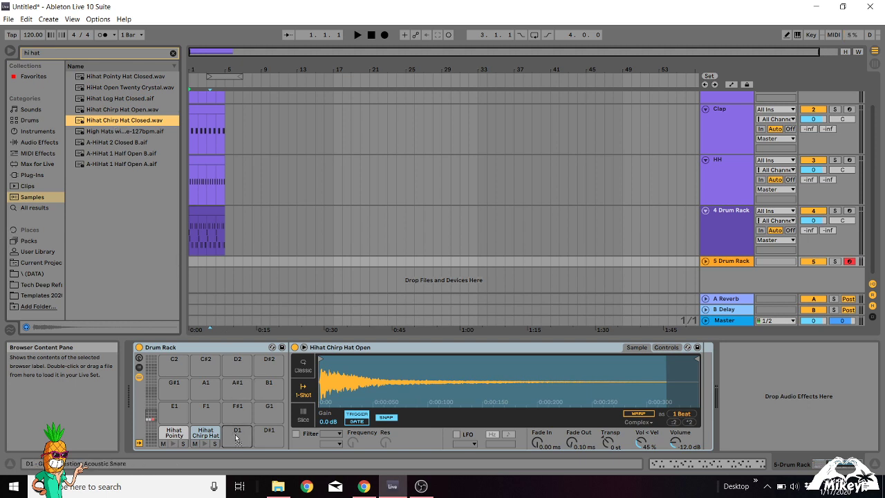
{"action": "left_click_drag", "start_coordinate": [237, 437], "coordinate": [238, 437]}
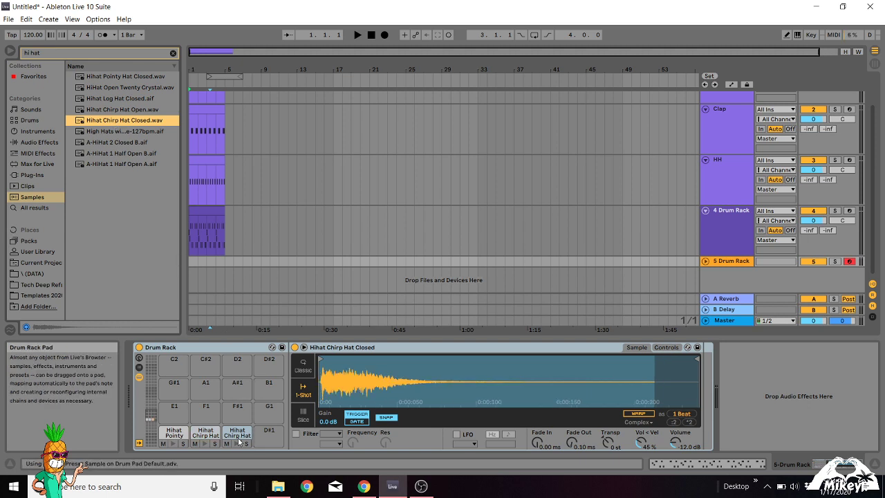
Step: Audition more hi-hat samples and load A-HiHat 2 Closed B.aif onto pad D#1 and A-HiHat 1 Half Open B.aif onto pad E1
{"action": "left_click", "coordinate": [123, 131]}
{"action": "left_click", "coordinate": [126, 142]}
{"action": "left_click", "coordinate": [129, 153]}
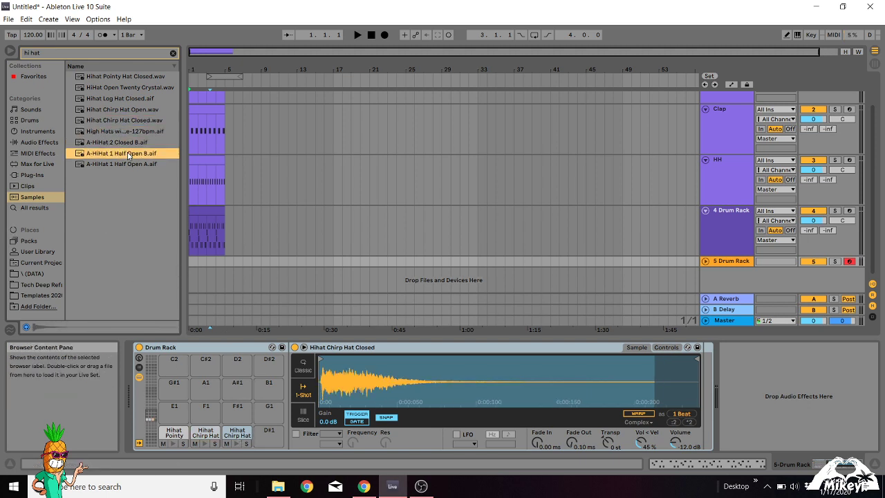
{"action": "left_click_drag", "start_coordinate": [135, 142], "coordinate": [275, 436]}
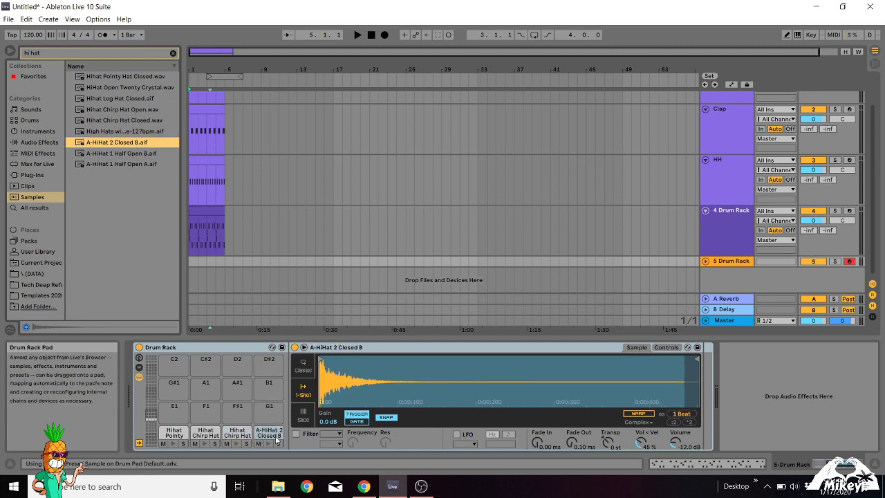
{"action": "left_click", "coordinate": [114, 155]}
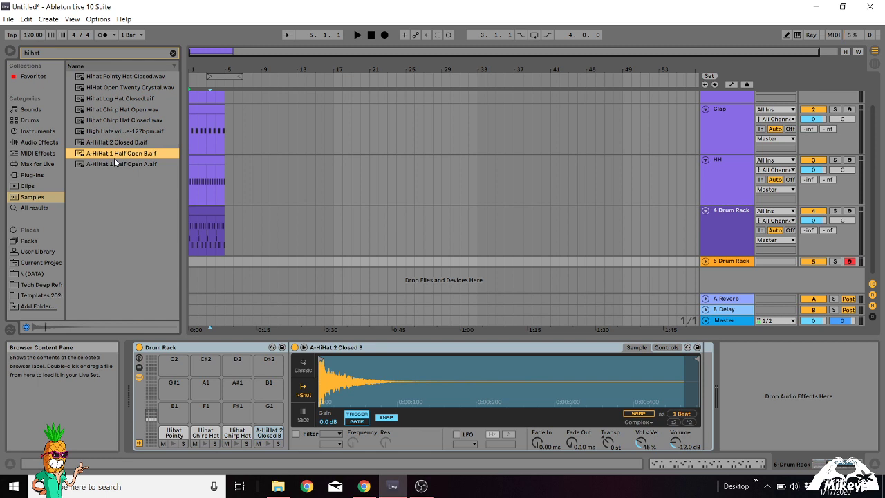
{"action": "left_click", "coordinate": [117, 163]}
{"action": "left_click", "coordinate": [125, 155]}
{"action": "left_click_drag", "start_coordinate": [126, 156], "coordinate": [177, 406]}
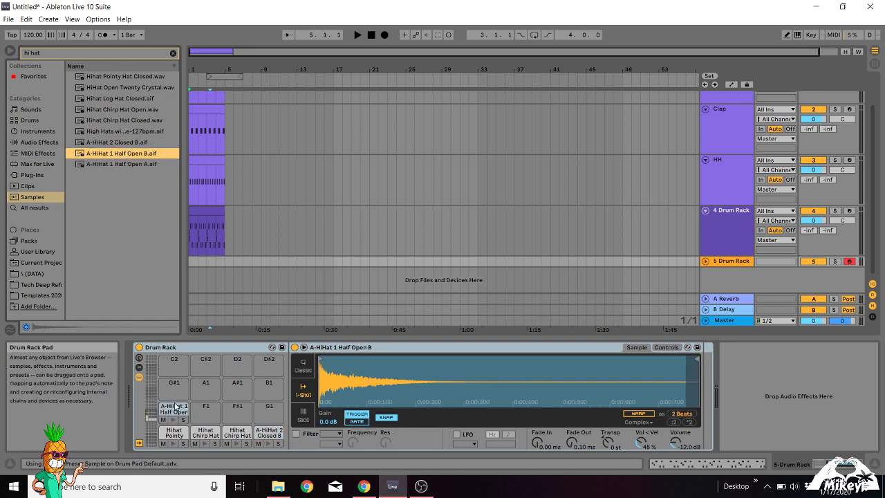
Step: Insert a four-bar MIDI clip from bar 1 on the 5 Drum Rack track and colour both clip and track dark purple
{"action": "left_click", "coordinate": [191, 262]}
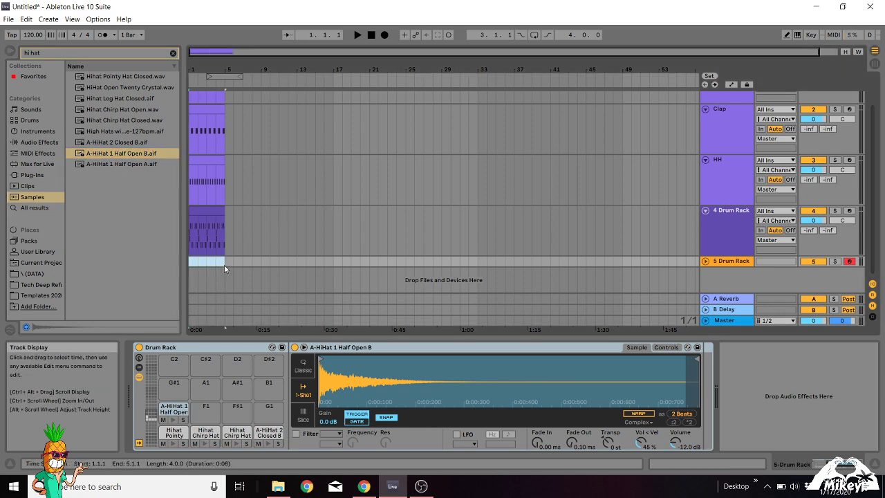
{"action": "key", "text": "ctrl+shift+m"}
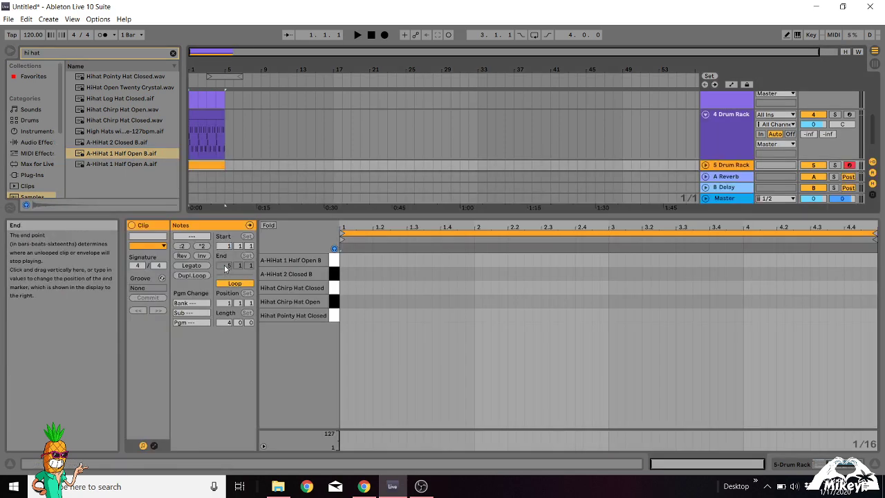
{"action": "right_click", "coordinate": [206, 167]}
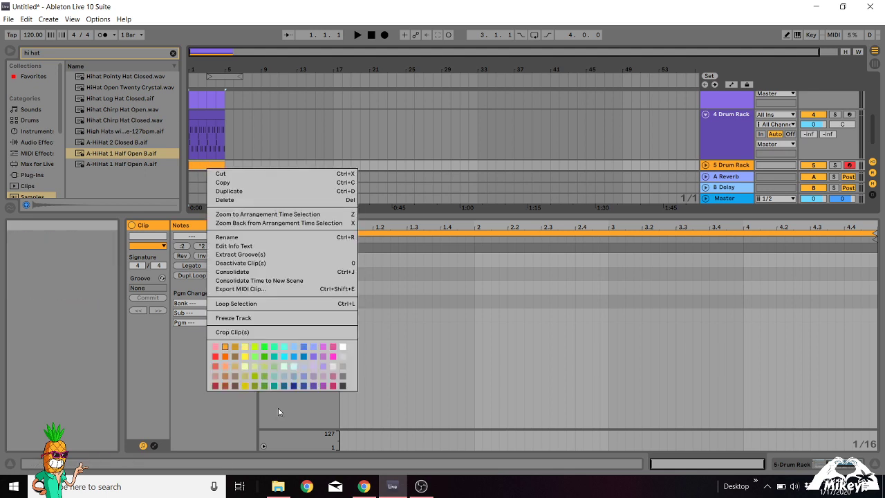
{"action": "left_click", "coordinate": [313, 386]}
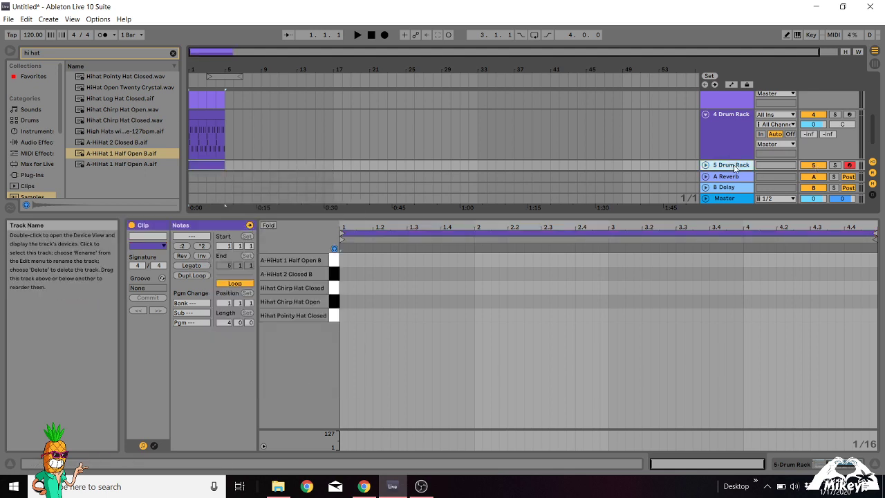
{"action": "right_click", "coordinate": [735, 167]}
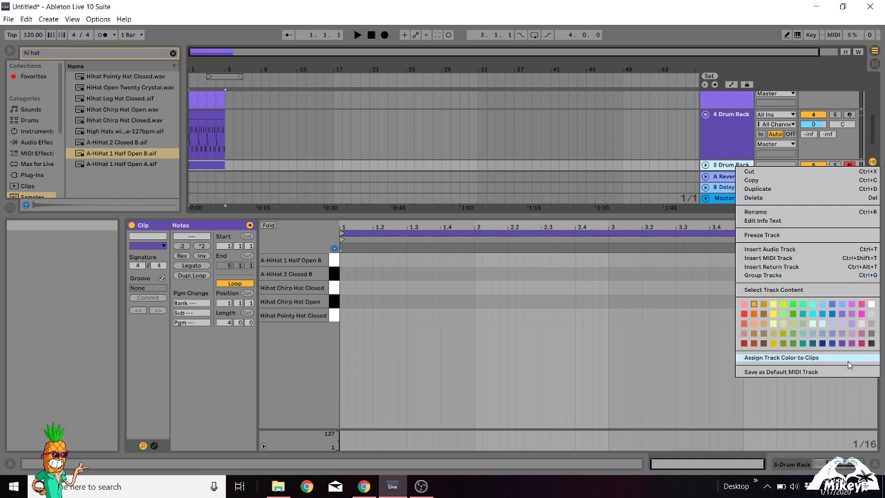
{"action": "left_click", "coordinate": [842, 344]}
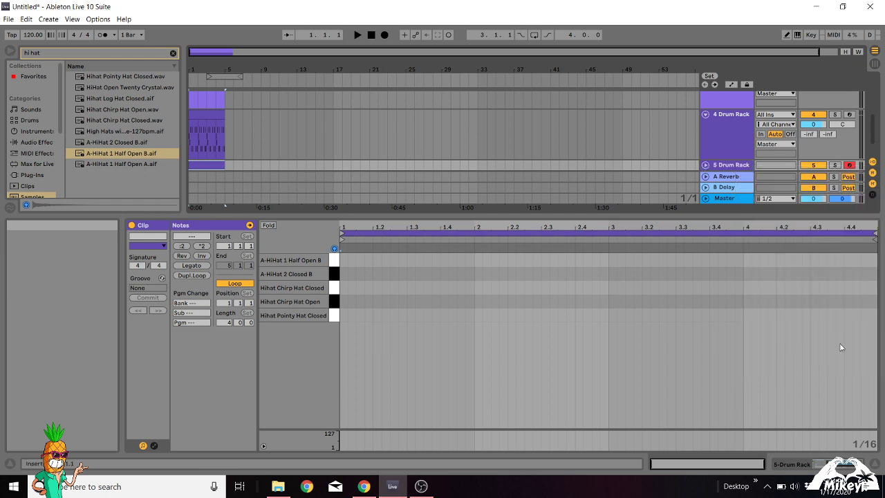
Step: Rename the 5 Drum Rack track as HH2
{"action": "right_click", "coordinate": [737, 166]}
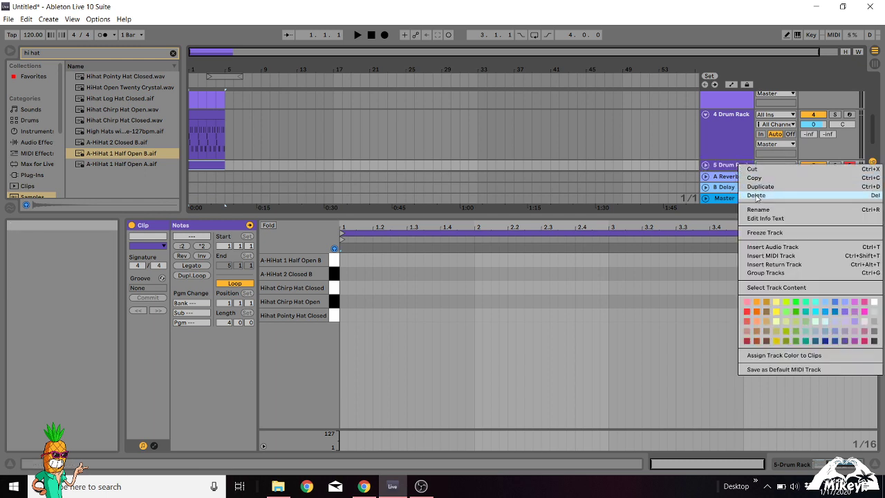
{"action": "left_click", "coordinate": [757, 210]}
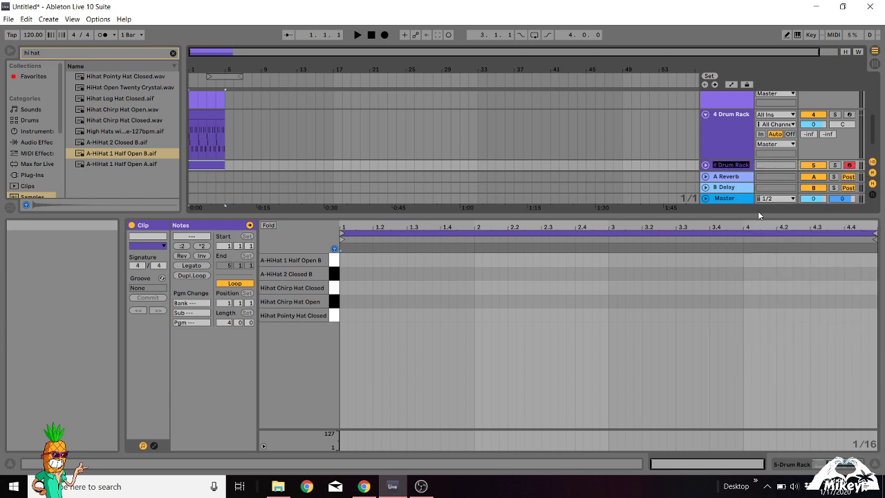
{"action": "type", "text": "HH2"}
{"action": "key", "text": "Return"}
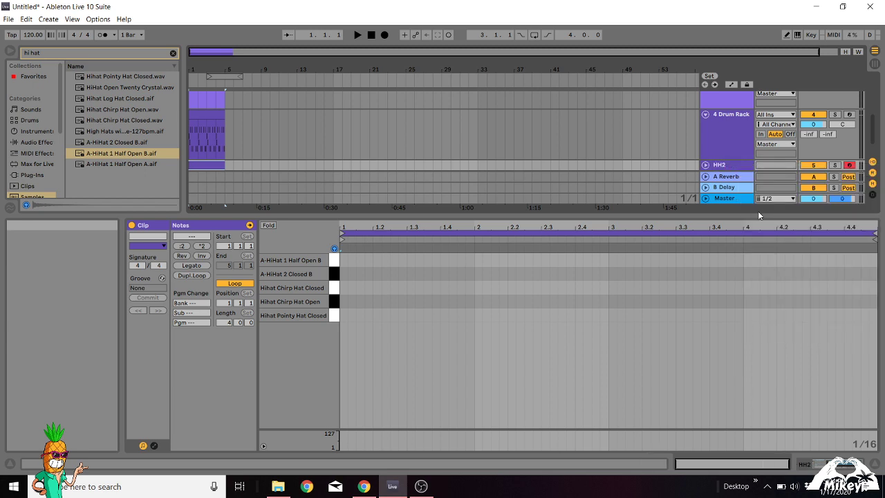
Step: Rename the 4 Drum Rack track as Percs
{"action": "left_click", "coordinate": [729, 118]}
{"action": "right_click", "coordinate": [729, 118]}
{"action": "left_click", "coordinate": [744, 158]}
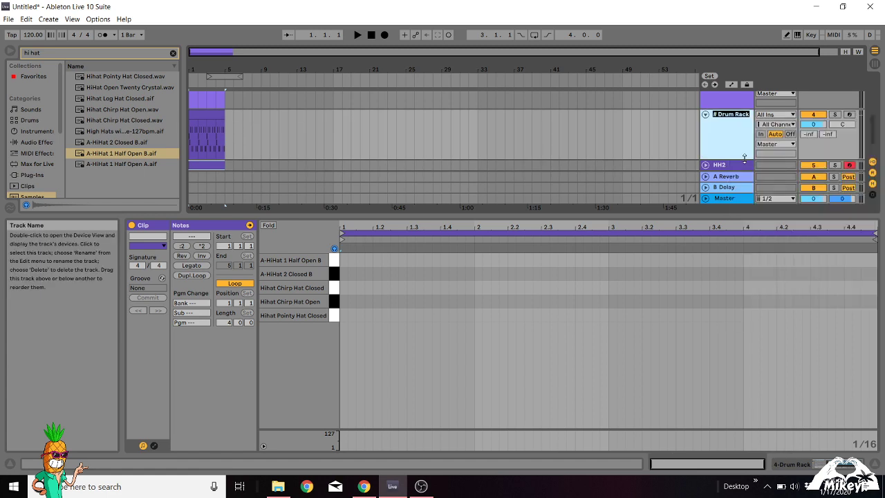
{"action": "type", "text": "Percs"}
{"action": "key", "text": "Return"}
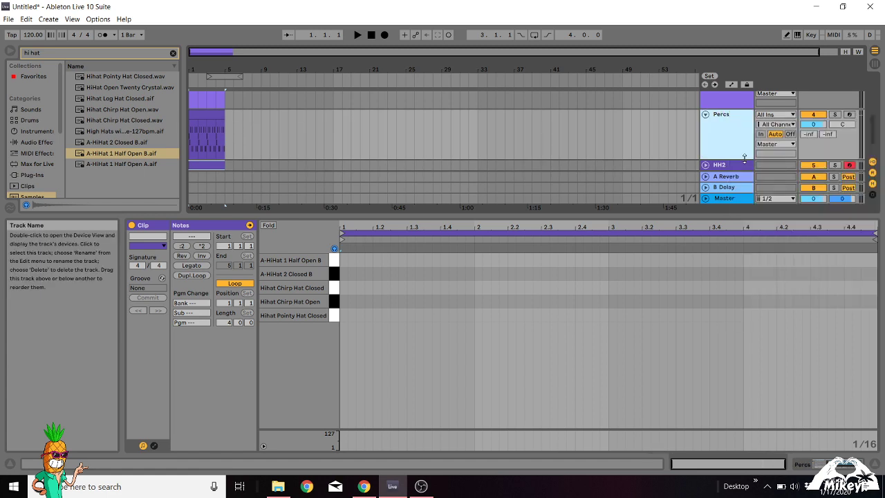
Step: In the HH2 clip, draw sixteenth Hihat Pointy Hat Closed notes at 1.1.2, 1.1.4, 1.2.2 and 1.2.4
{"action": "left_click", "coordinate": [741, 169]}
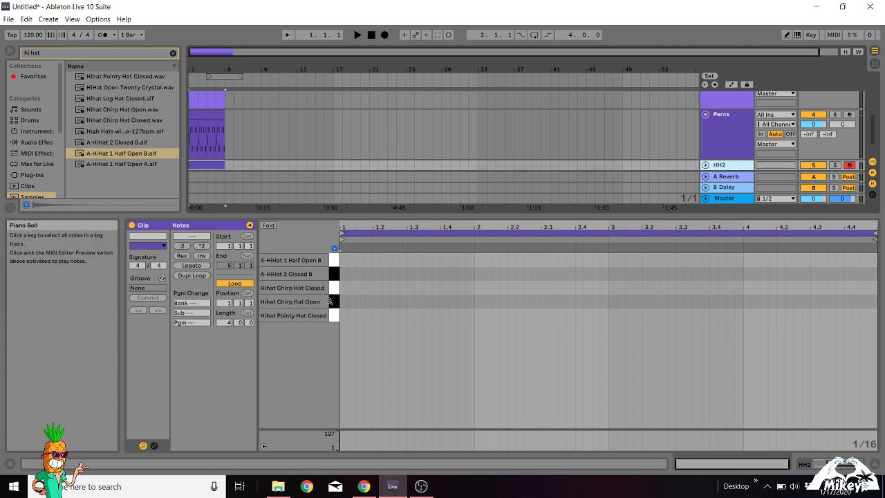
{"action": "left_click", "coordinate": [334, 288]}
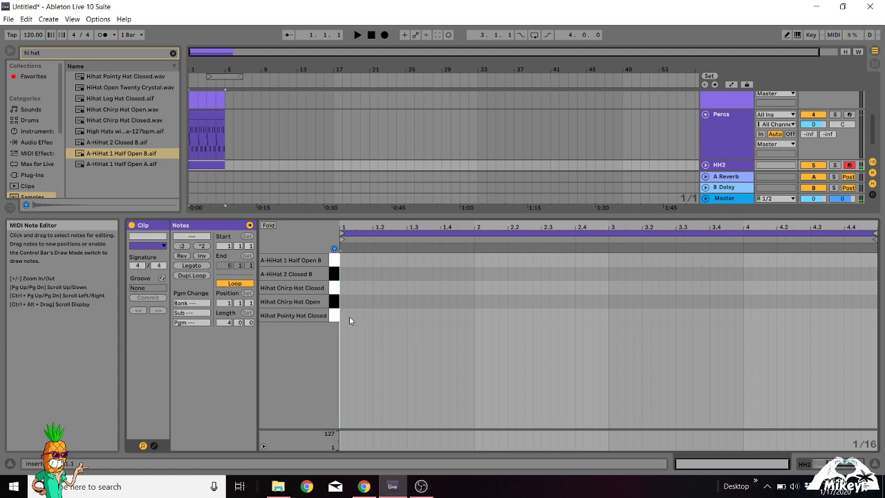
{"action": "left_click_drag", "start_coordinate": [350, 316], "coordinate": [358, 321]}
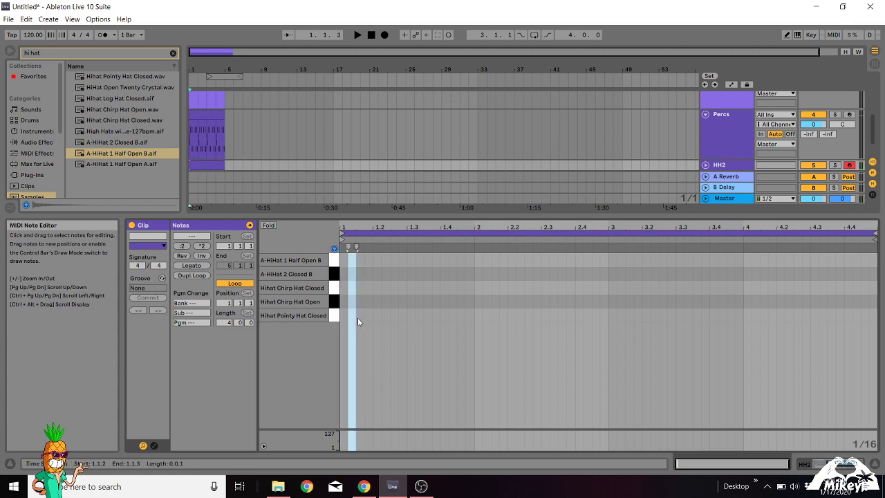
{"action": "key", "text": "b"}
{"action": "left_click", "coordinate": [360, 315]}
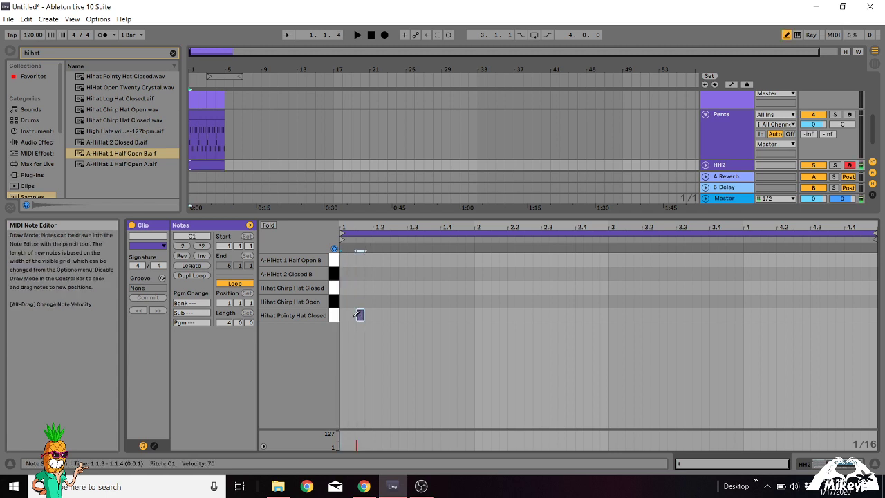
{"action": "left_click_drag", "start_coordinate": [357, 315], "coordinate": [351, 315]}
{"action": "left_click", "coordinate": [368, 315]}
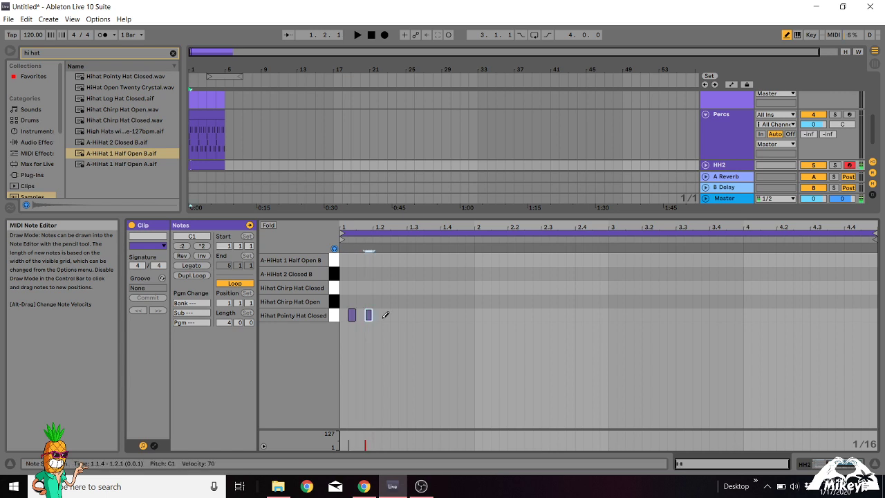
{"action": "left_click", "coordinate": [385, 315]}
{"action": "left_click", "coordinate": [402, 315]}
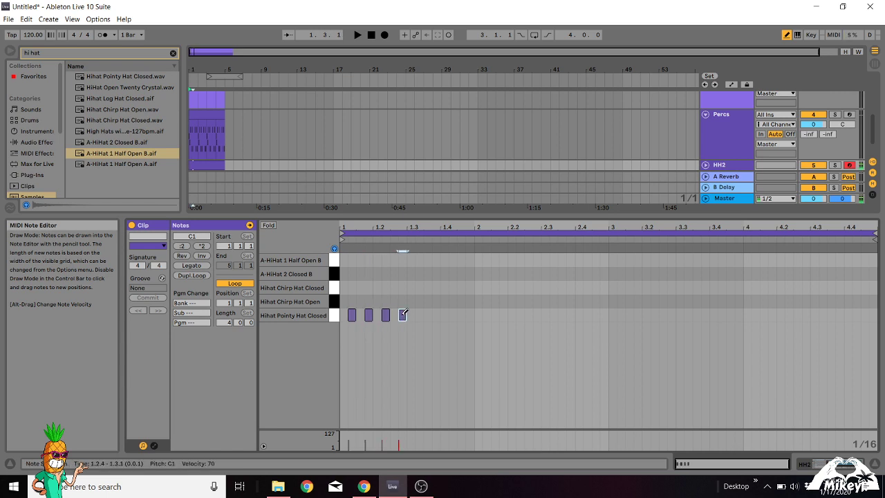
{"action": "key", "text": "b"}
Step: Duplicate the Hihat Pointy Hat Closed notes to fill bar 1, and repeat that bar through the end of bar 4
{"action": "left_click_drag", "start_coordinate": [413, 315], "coordinate": [352, 323]}
{"action": "key", "text": "ctrl+d"}
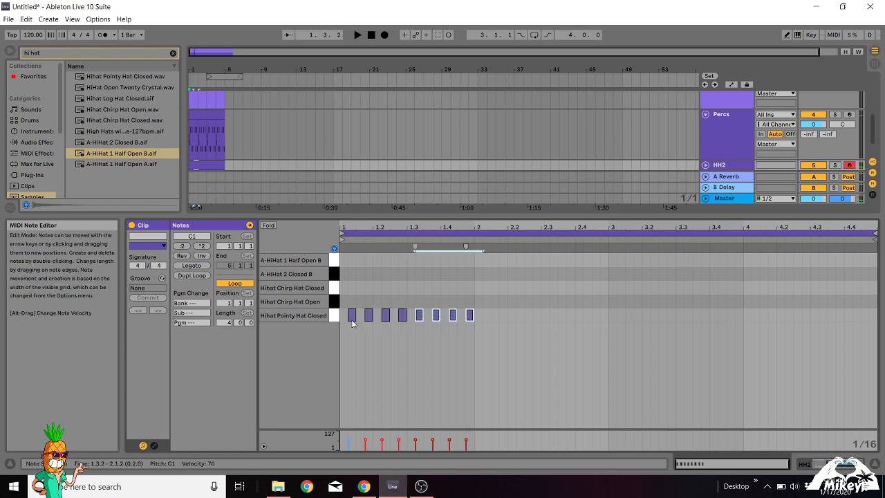
{"action": "left_click_drag", "start_coordinate": [481, 312], "coordinate": [354, 317]}
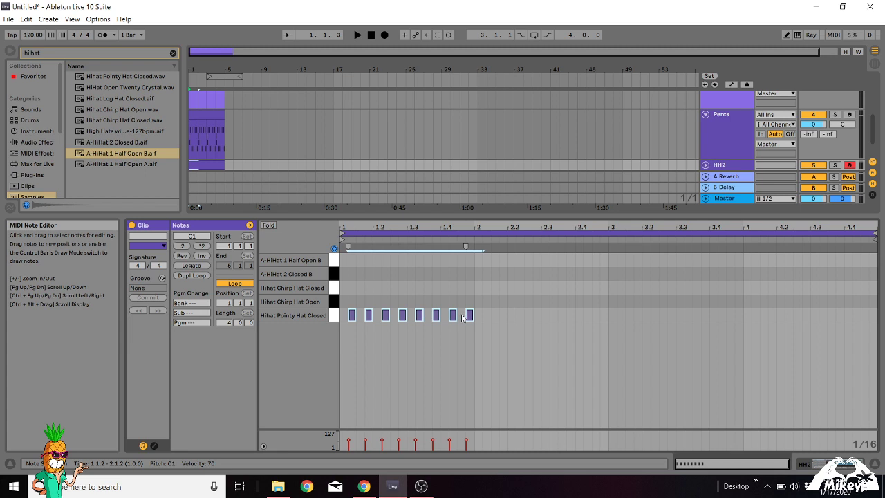
{"action": "key", "text": "ctrl+d"}
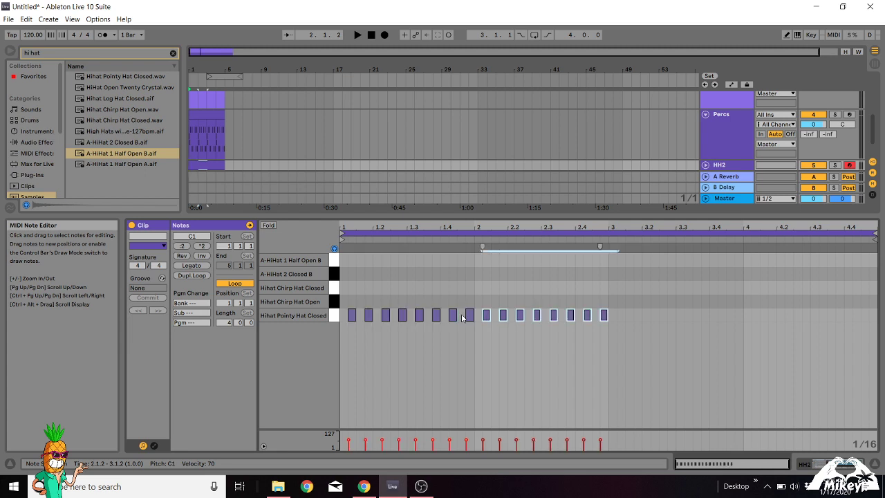
{"action": "key", "text": "ctrl+d"}
{"action": "key", "text": "ctrl+d"}
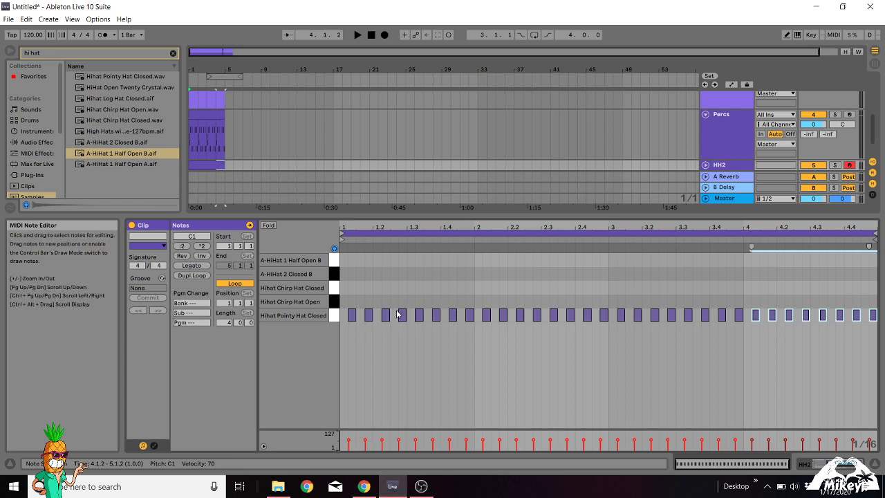
Step: Audition Hihat Chirp Hat Open and add its sixteenth notes at 1.1.4, 1.3.4, 2.1.4 and 2.3.4
{"action": "left_click", "coordinate": [332, 304]}
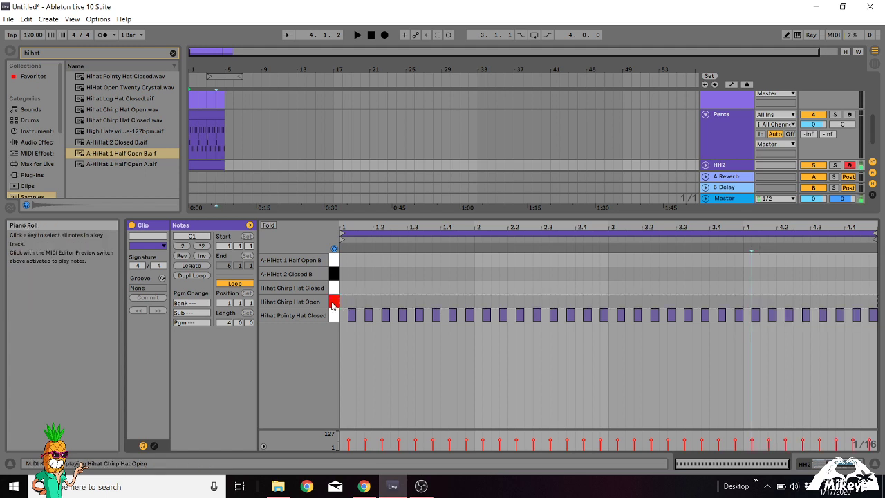
{"action": "double_click", "coordinate": [368, 301]}
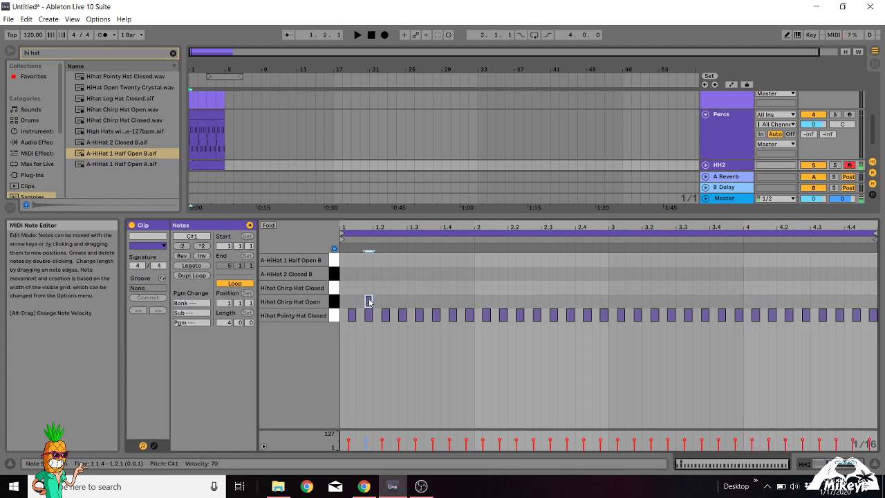
{"action": "double_click", "coordinate": [435, 301]}
{"action": "double_click", "coordinate": [502, 302]}
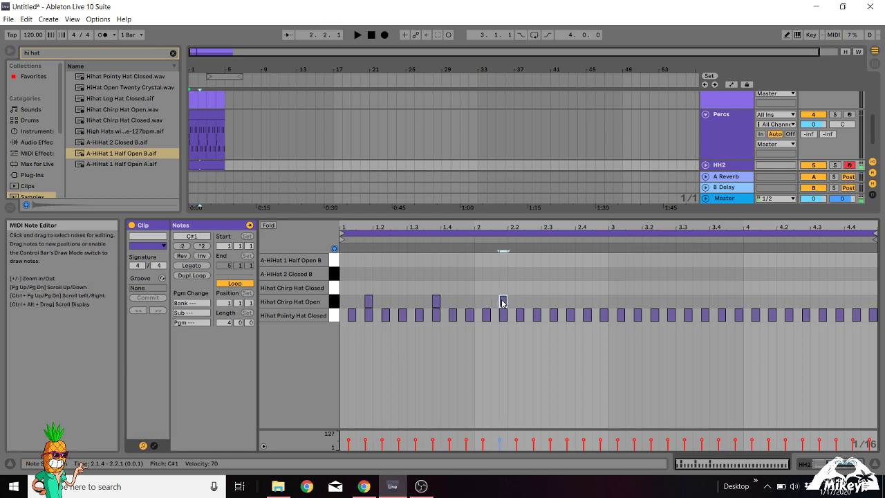
{"action": "double_click", "coordinate": [572, 298]}
Step: Duplicate the four Hihat Chirp Hat Open notes into bars 3 and 4, starting at 3.1.4, and play back the arrangement
{"action": "left_click_drag", "start_coordinate": [582, 305], "coordinate": [359, 305]}
{"action": "key", "text": "ctrl+d"}
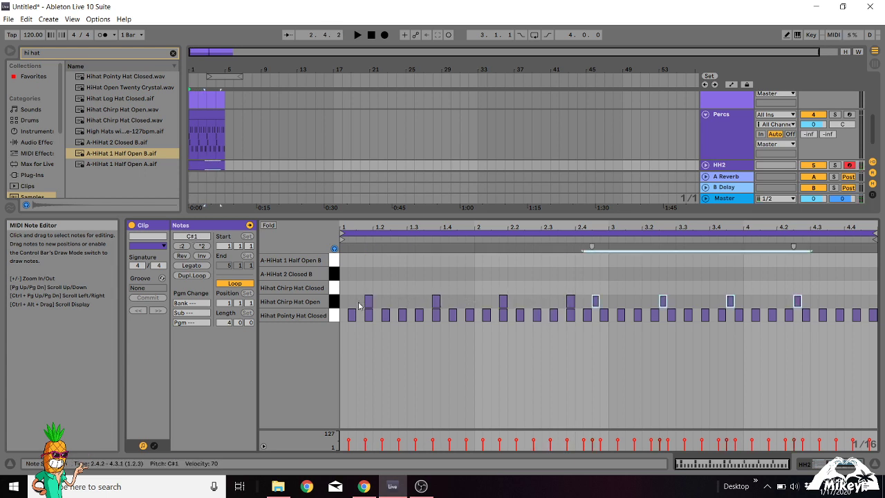
{"action": "key", "text": "Right"}
{"action": "key", "text": "Right"}
{"action": "key", "text": "Right"}
{"action": "key", "text": "Right"}
{"action": "key", "text": "Right"}
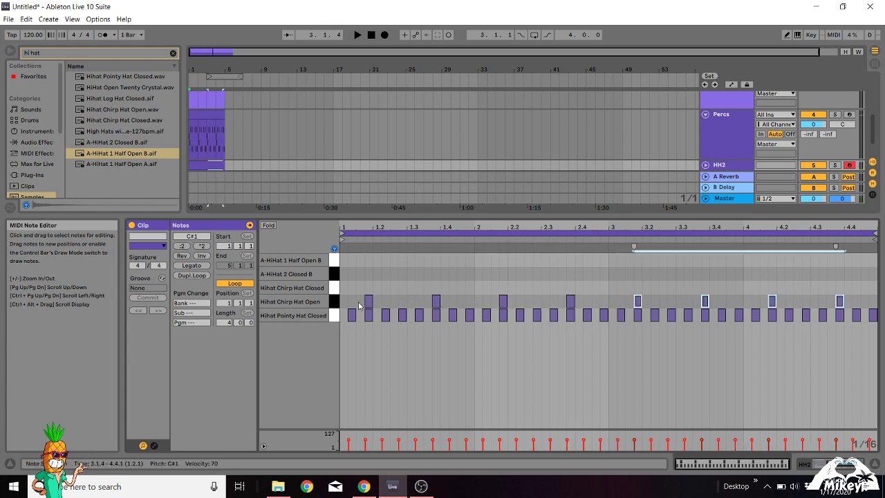
{"action": "key", "text": "space"}
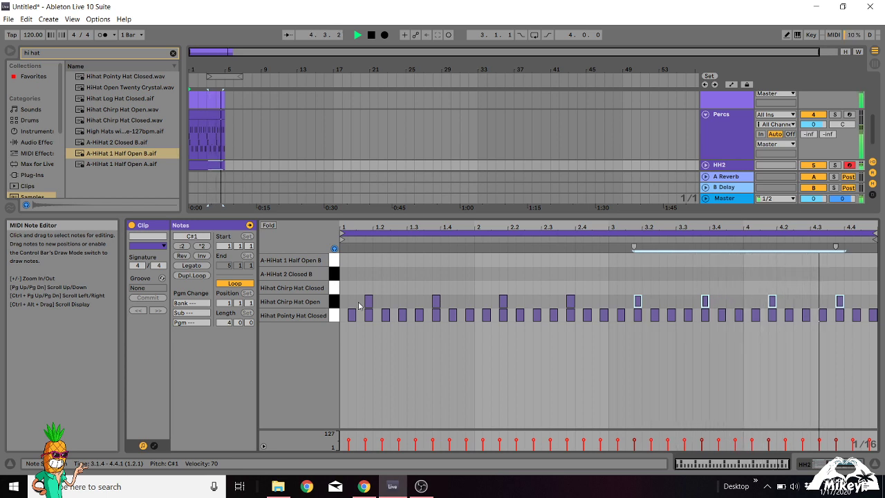
{"action": "key", "text": "space"}
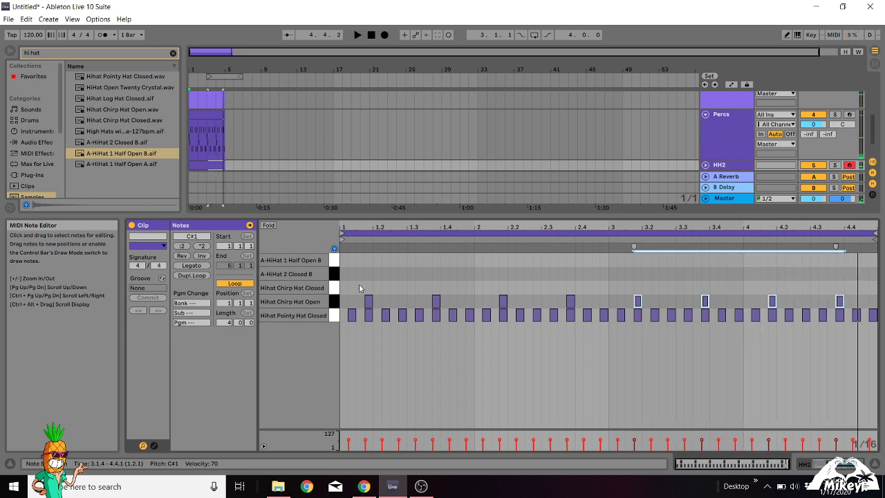
Step: Add sixteenth Hihat Chirp Hat Closed notes at 1.1.2 and every two beats from 1.3.3 to 4.3.3, and play the clip with HH2 soloed
{"action": "double_click", "coordinate": [353, 285]}
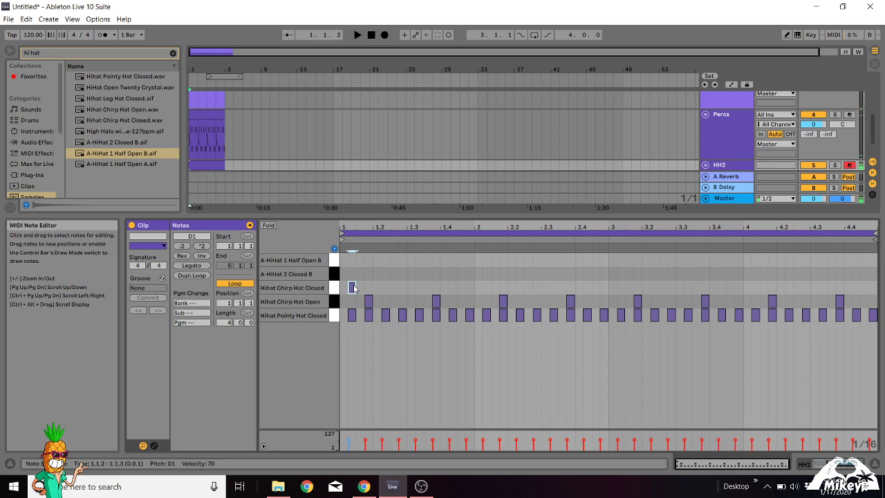
{"action": "double_click", "coordinate": [427, 287]}
{"action": "double_click", "coordinate": [494, 285]}
{"action": "double_click", "coordinate": [561, 284]}
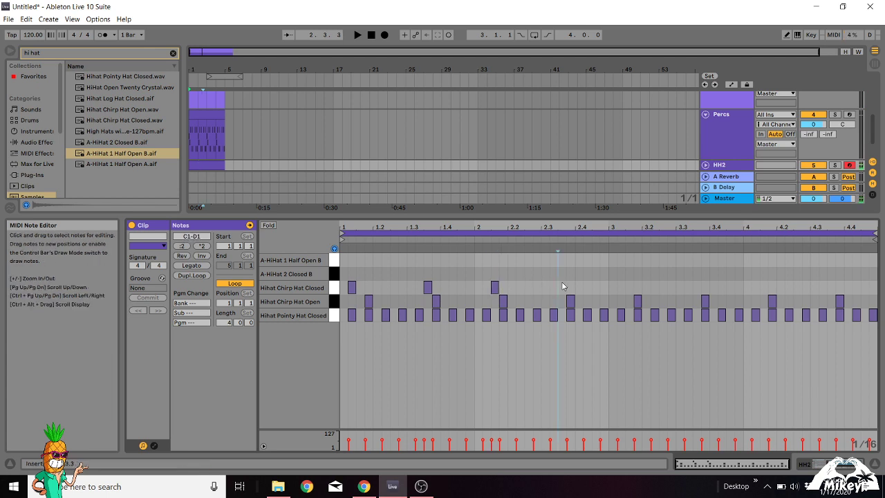
{"action": "double_click", "coordinate": [629, 286]}
{"action": "double_click", "coordinate": [696, 286]}
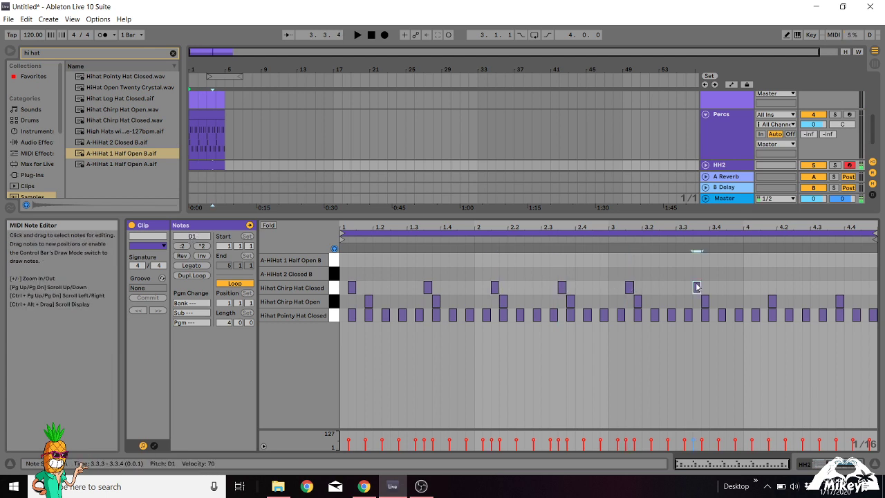
{"action": "double_click", "coordinate": [764, 285]}
{"action": "double_click", "coordinate": [830, 285]}
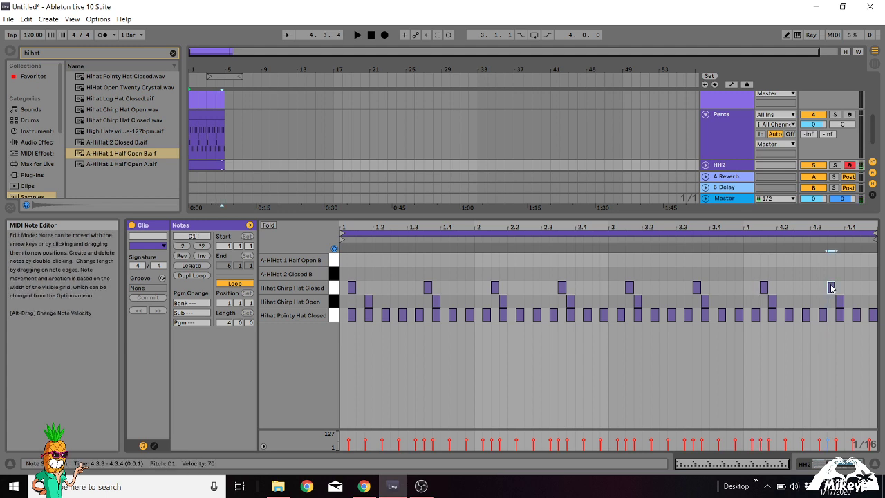
{"action": "key", "text": "space"}
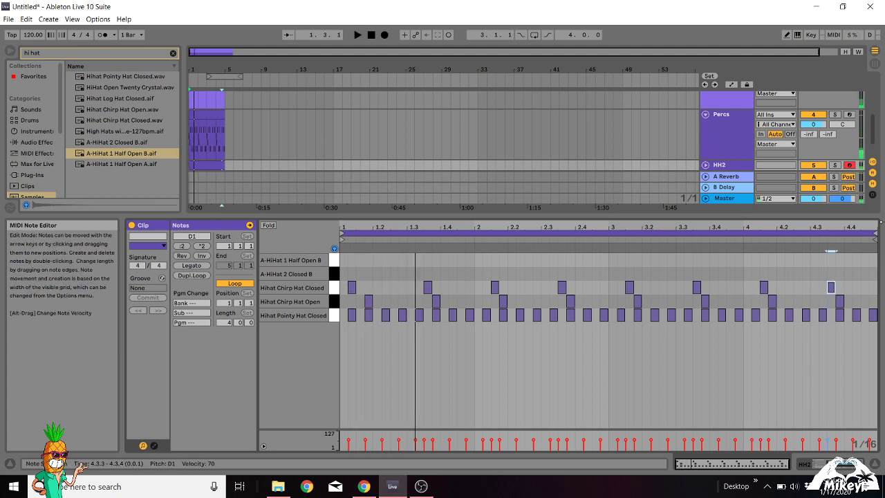
{"action": "left_click", "coordinate": [835, 165]}
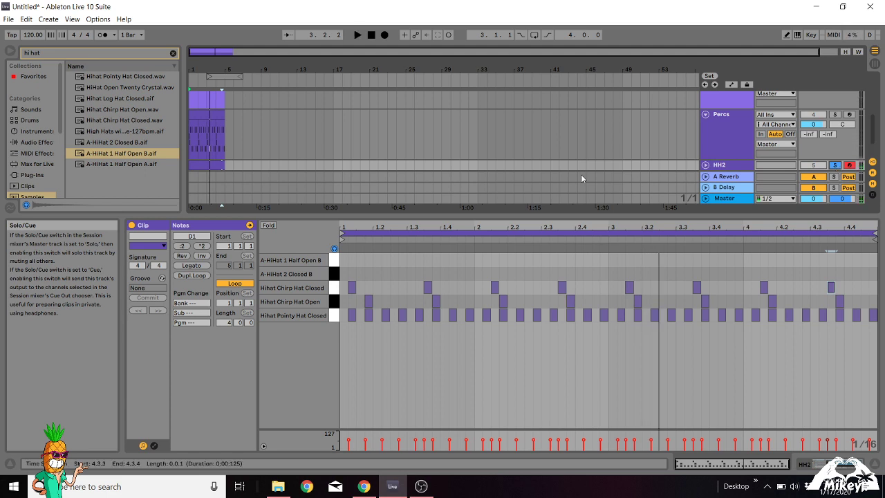
Step: Draw sixteenth A-HiHat 2 Closed B notes every two beats from 1.2.4 through 4.4.4
{"action": "double_click", "coordinate": [401, 274]}
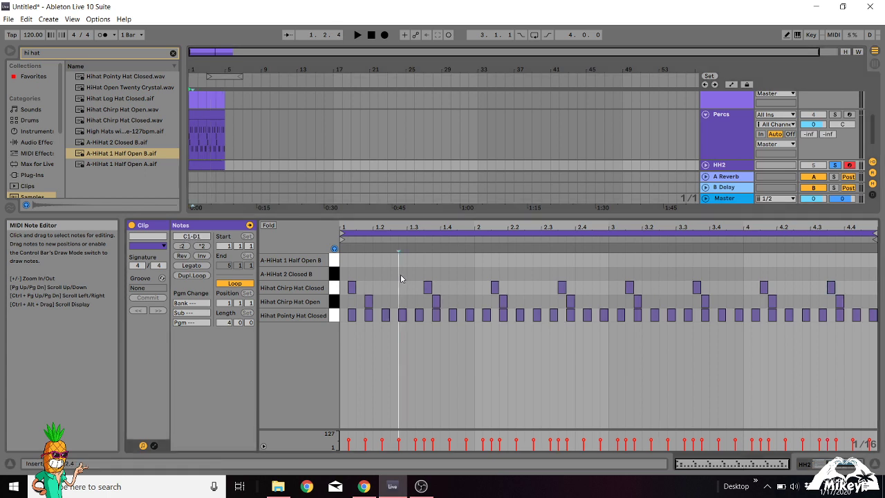
{"action": "double_click", "coordinate": [468, 273]}
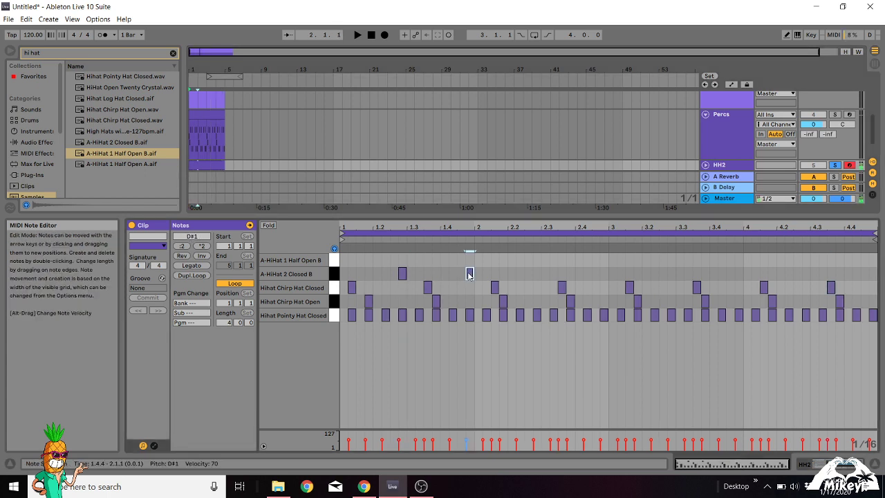
{"action": "double_click", "coordinate": [537, 274]}
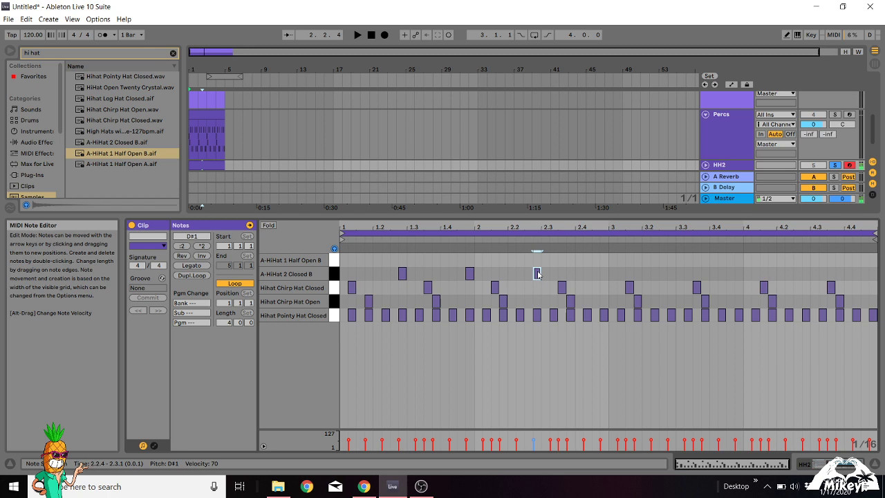
{"action": "double_click", "coordinate": [604, 273]}
{"action": "double_click", "coordinate": [669, 272]}
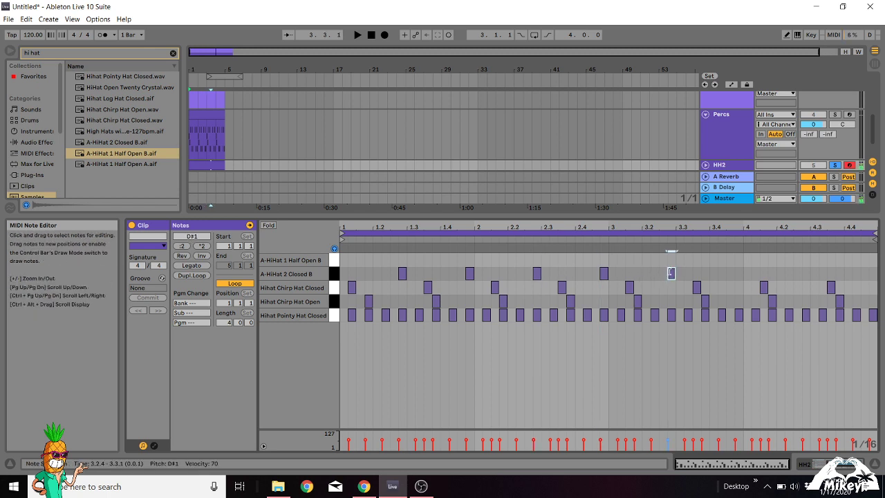
{"action": "double_click", "coordinate": [737, 272]}
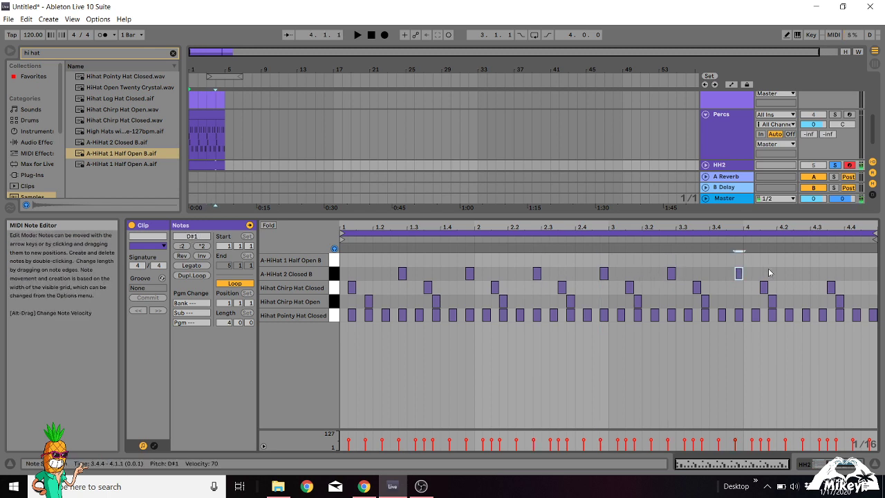
{"action": "double_click", "coordinate": [805, 272]}
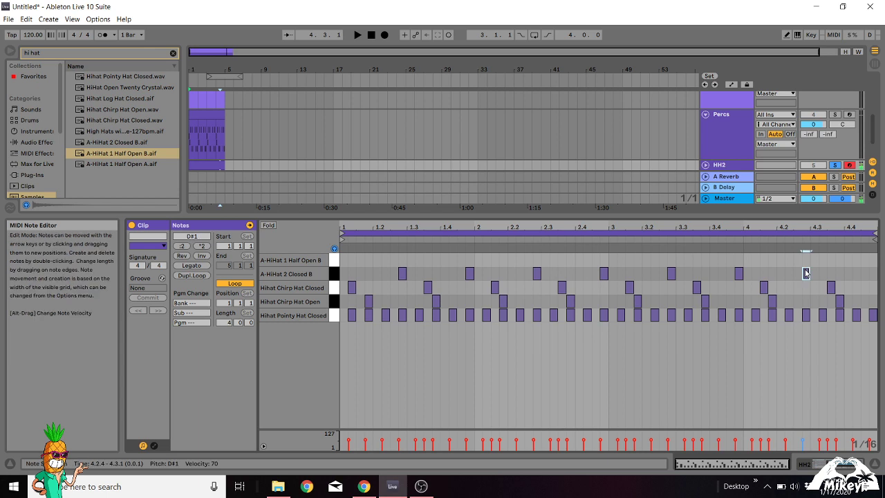
{"action": "double_click", "coordinate": [873, 274]}
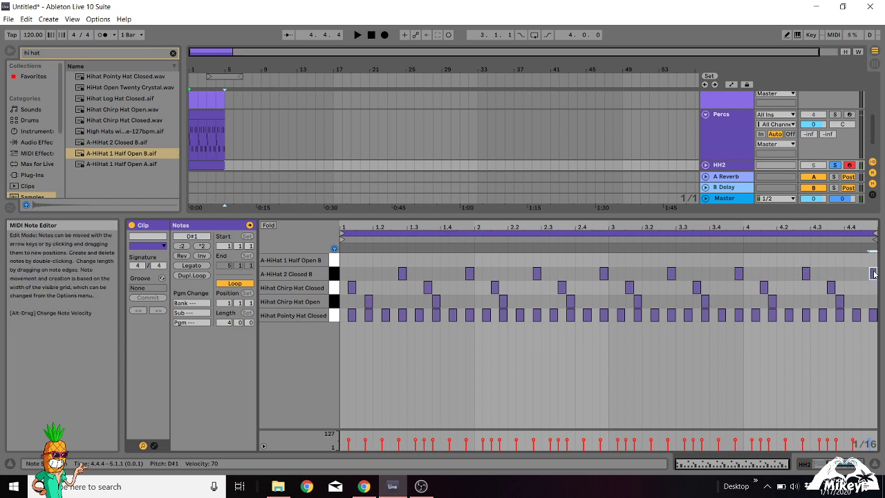
Step: Set the note grid to 1/8 and add eighth A-HiHat 1 Half Open B notes at 1.4.3, 2.4.3, 3.4.3 and 4.4.3
{"action": "right_click", "coordinate": [461, 263]}
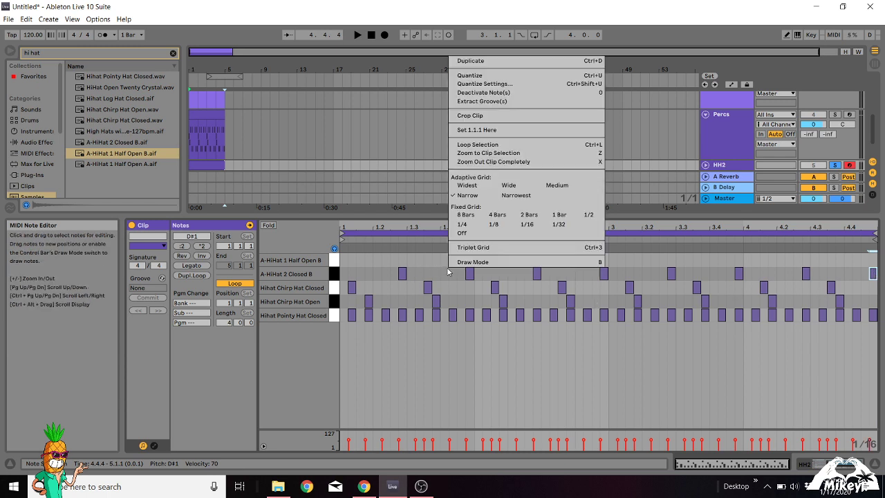
{"action": "left_click", "coordinate": [499, 233]}
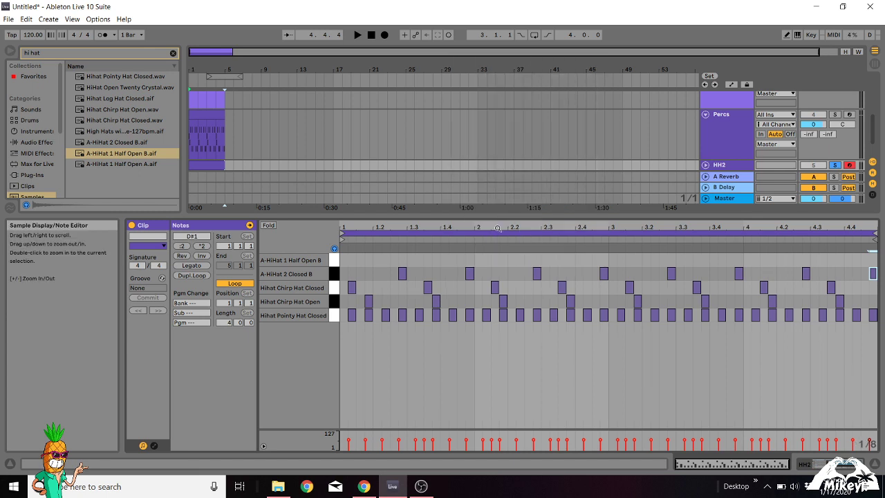
{"action": "double_click", "coordinate": [461, 259]}
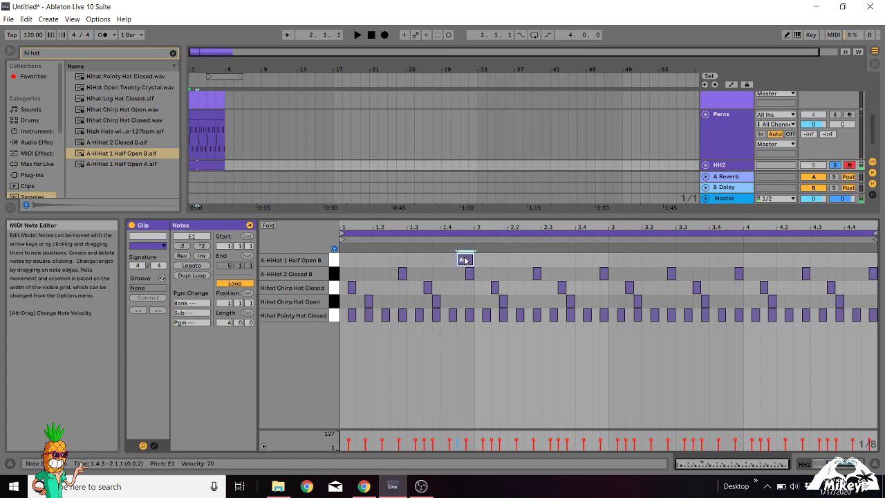
{"action": "double_click", "coordinate": [598, 260]}
{"action": "double_click", "coordinate": [733, 260]}
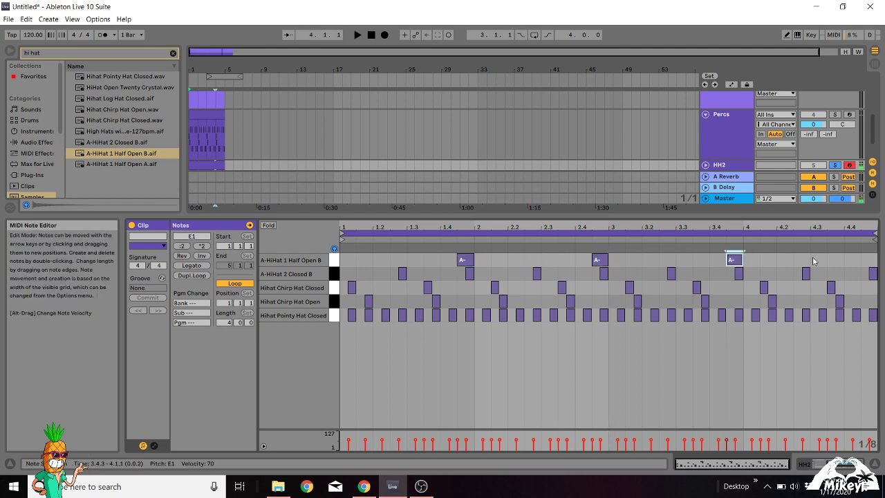
{"action": "double_click", "coordinate": [875, 260]}
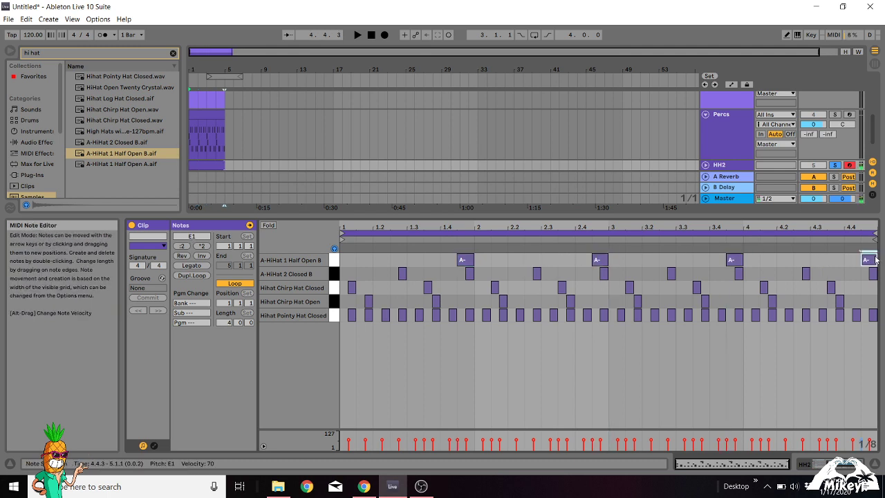
Step: Play back the soloed HH2 pattern, and unsolo HH2 to hear it with all the tracks
{"action": "key", "text": "space"}
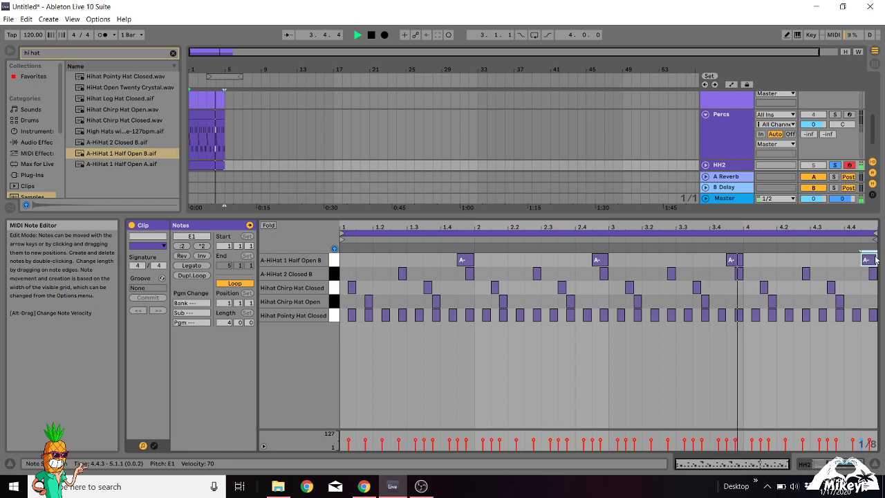
{"action": "key", "text": "space"}
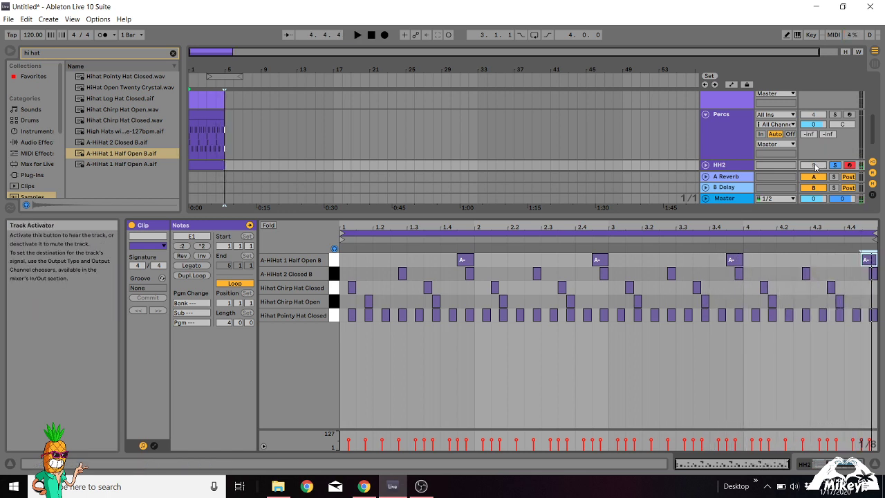
{"action": "key", "text": "space"}
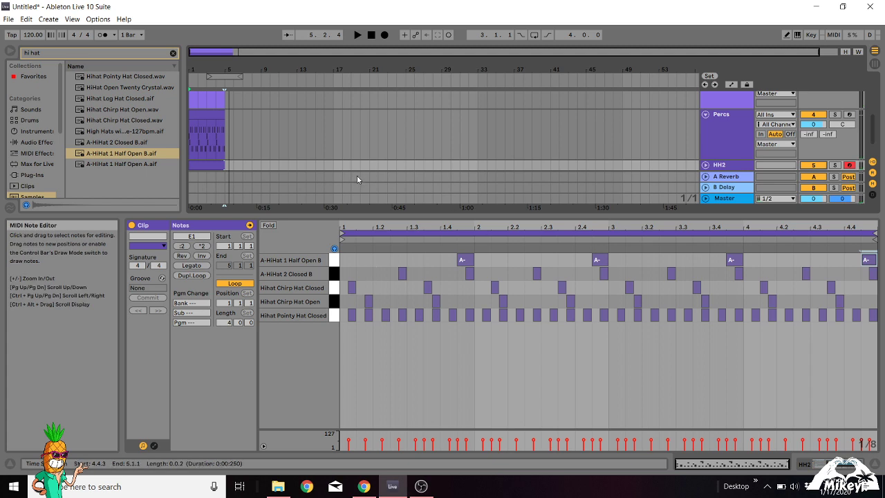
Step: Solo the HH track to hear it alone, and unsolo it to compare it with the full drum mix
{"action": "scroll", "coordinate": [337, 134], "scroll_direction": "up", "scroll_amount": 2}
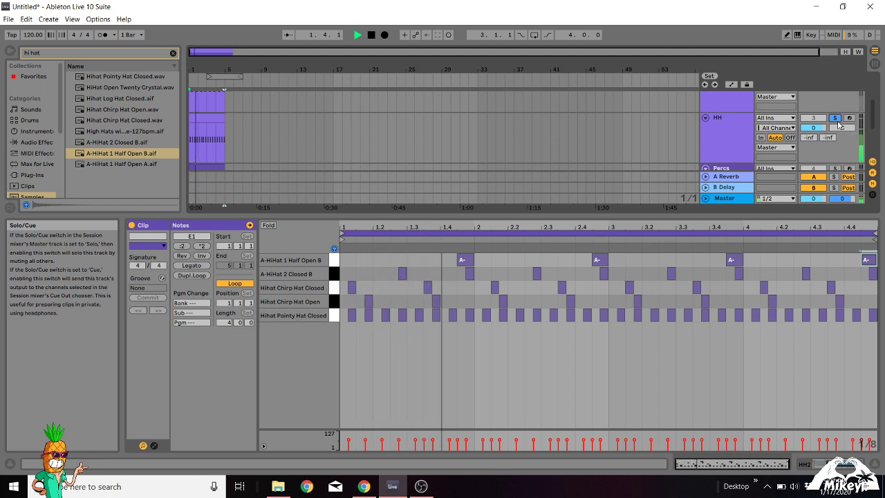
{"action": "key", "text": "space"}
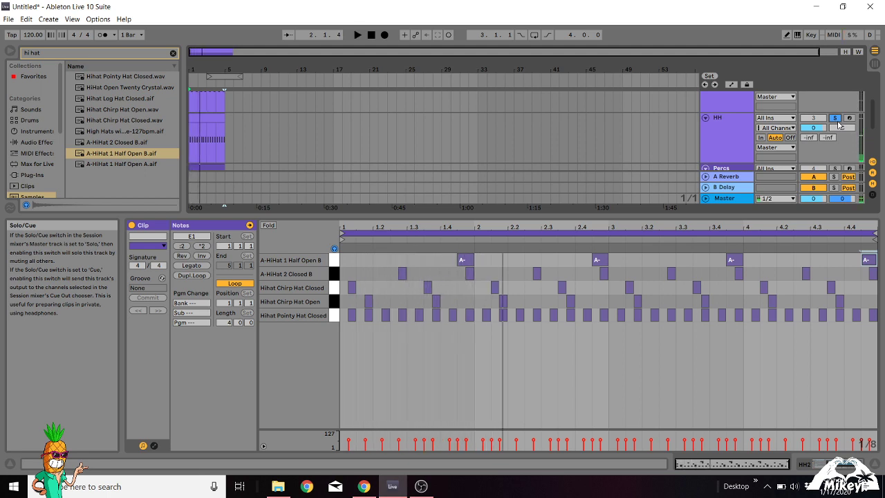
{"action": "left_click", "coordinate": [835, 118]}
{"action": "key", "text": "space"}
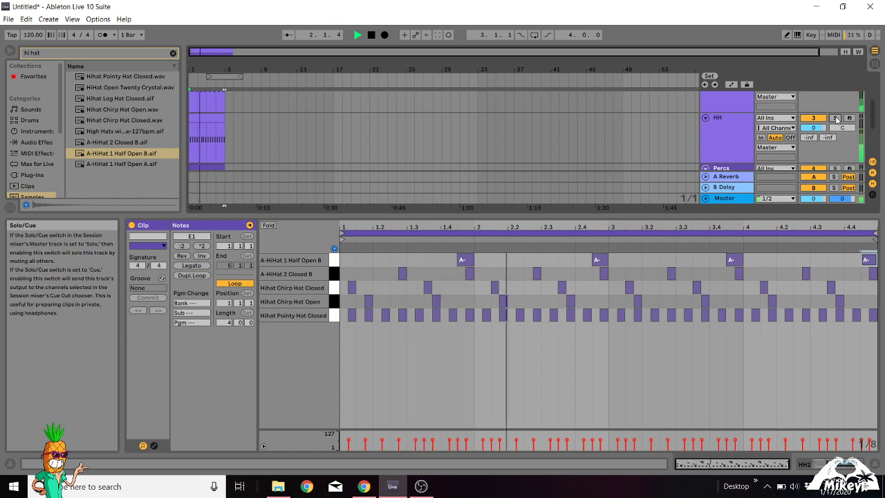
{"action": "key", "text": "space"}
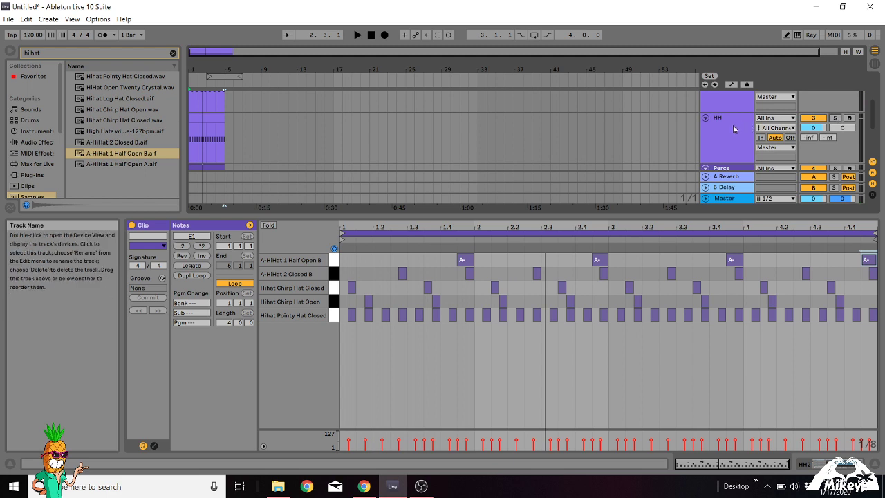
Step: Mute the Percs track and play back the arrangement without it
{"action": "scroll", "coordinate": [733, 126], "scroll_direction": "down", "scroll_amount": 1}
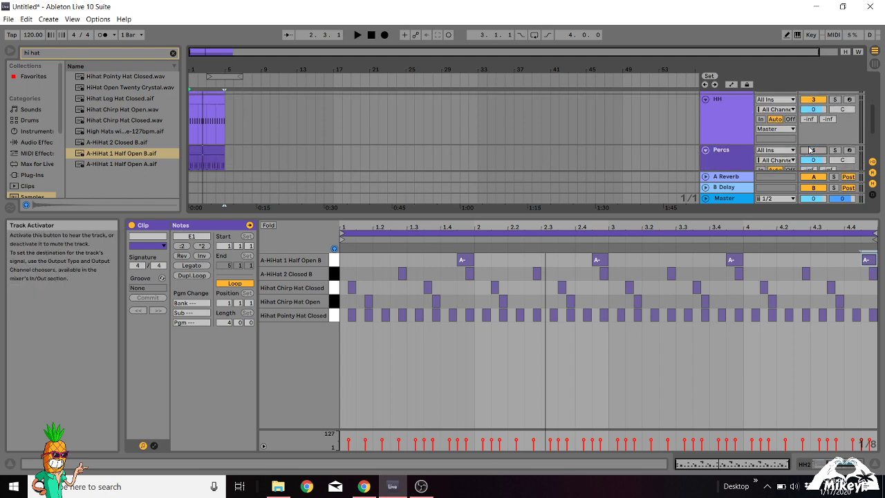
{"action": "key", "text": "space"}
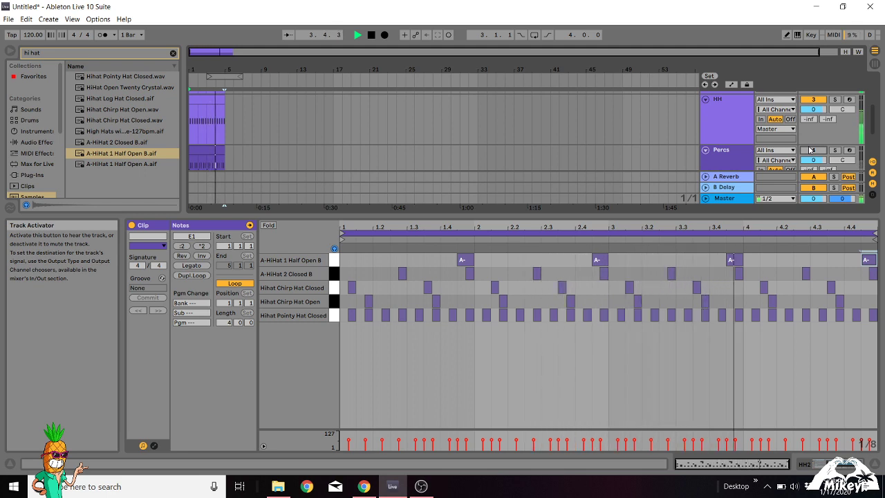
{"action": "key", "text": "space"}
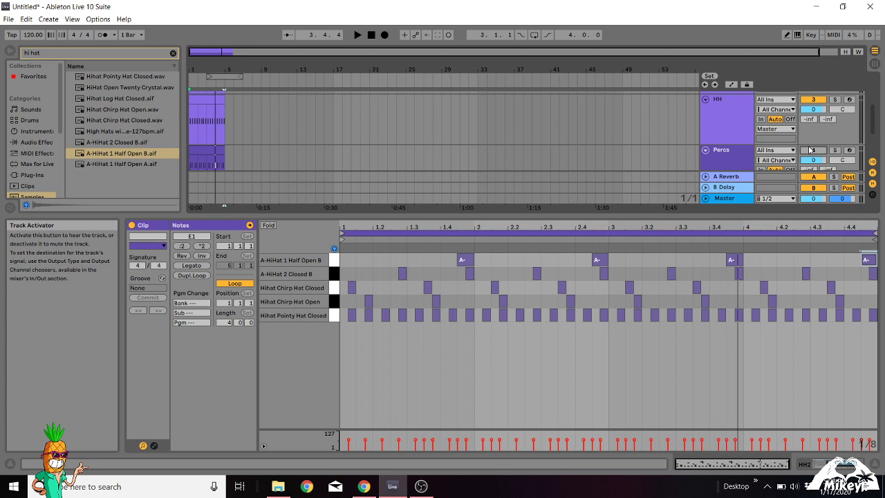
Step: In the Kik clip, use a 1/8 grid to replace the final C3 quarter note with eighth notes at 4.4.1 and 4.4.3, and play it back
{"action": "scroll", "coordinate": [254, 118], "scroll_direction": "up", "scroll_amount": 2}
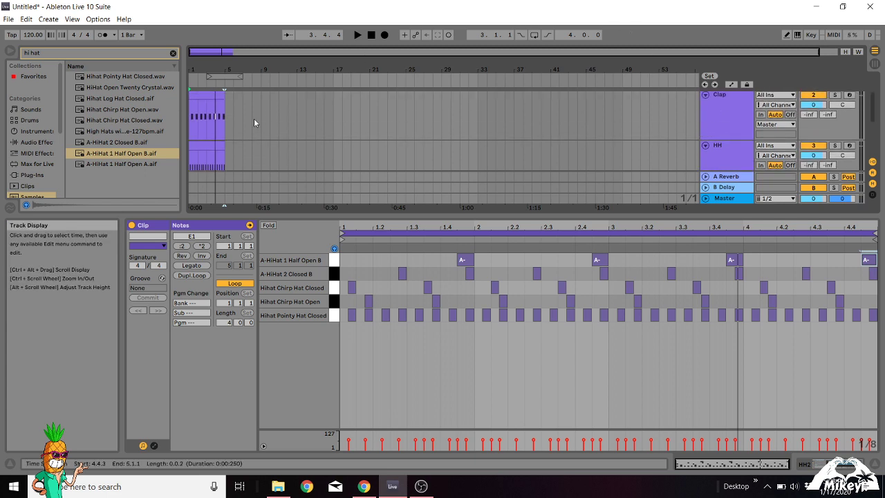
{"action": "scroll", "coordinate": [254, 123], "scroll_direction": "up", "scroll_amount": 2}
{"action": "left_click", "coordinate": [202, 98]}
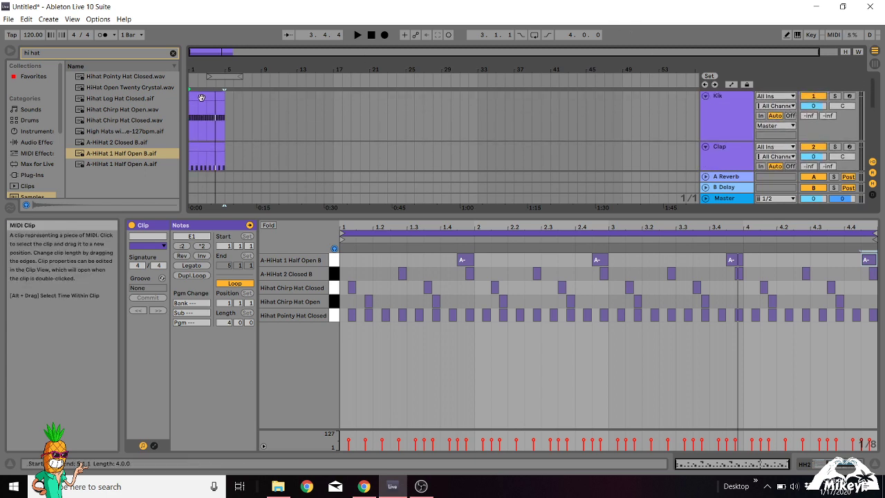
{"action": "left_click", "coordinate": [202, 97]}
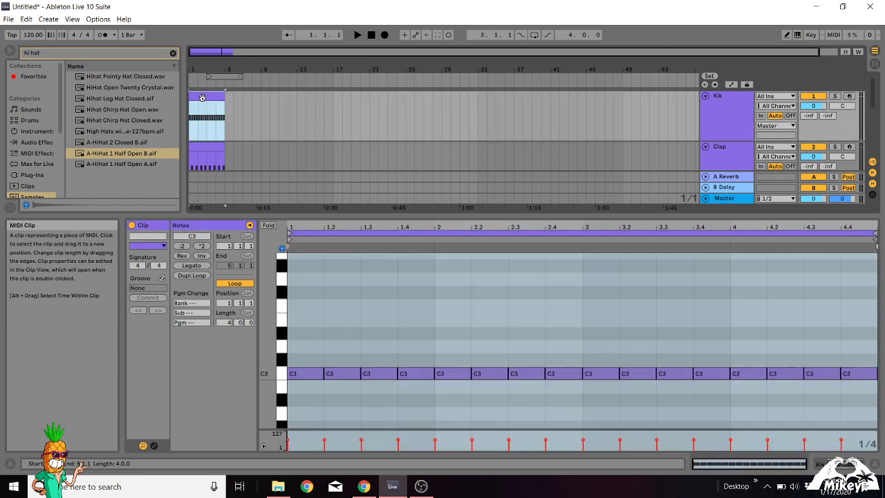
{"action": "right_click", "coordinate": [789, 322]}
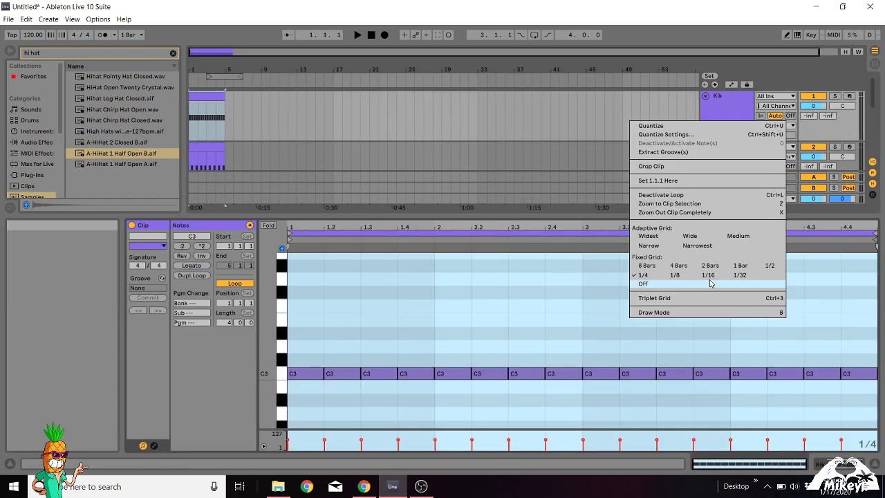
{"action": "left_click", "coordinate": [676, 275]}
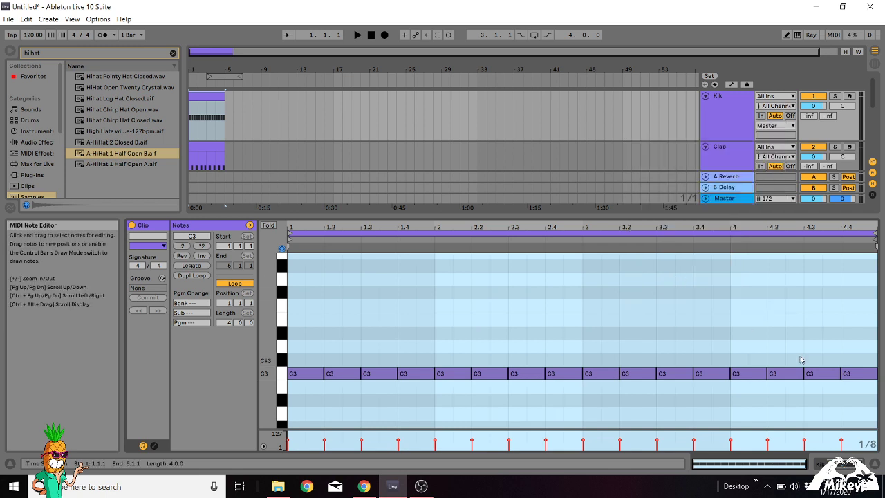
{"action": "left_click", "coordinate": [850, 373]}
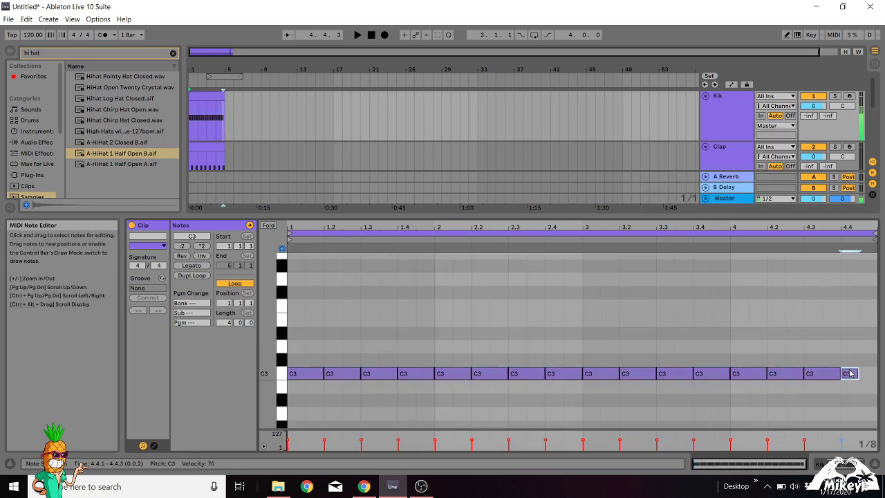
{"action": "left_click_drag", "start_coordinate": [850, 373], "coordinate": [869, 377]}
{"action": "key", "text": "space"}
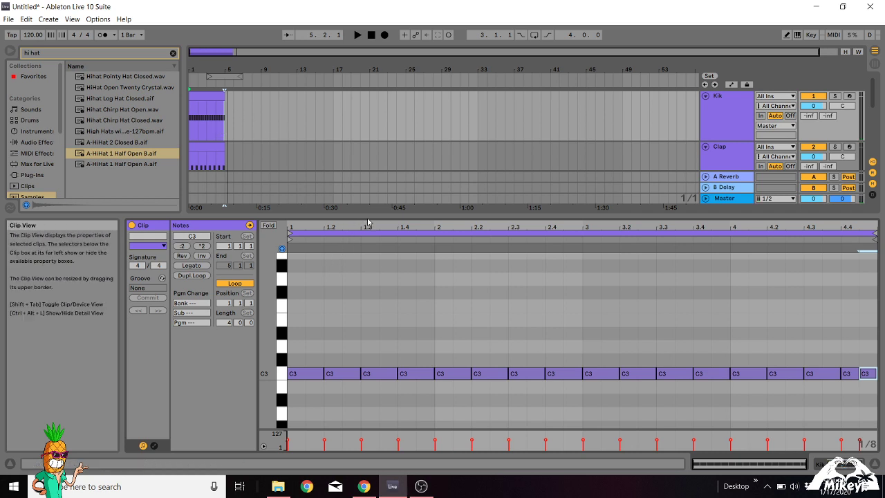
Step: Enlarge the arrangement area to show more tracks and collapse the Percs track
{"action": "left_click_drag", "start_coordinate": [369, 217], "coordinate": [378, 327]}
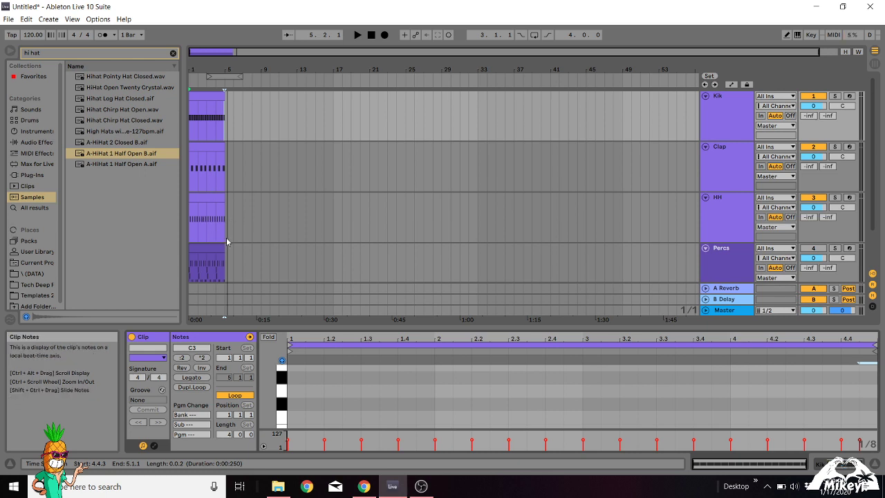
{"action": "scroll", "coordinate": [227, 242], "scroll_direction": "down", "scroll_amount": 2}
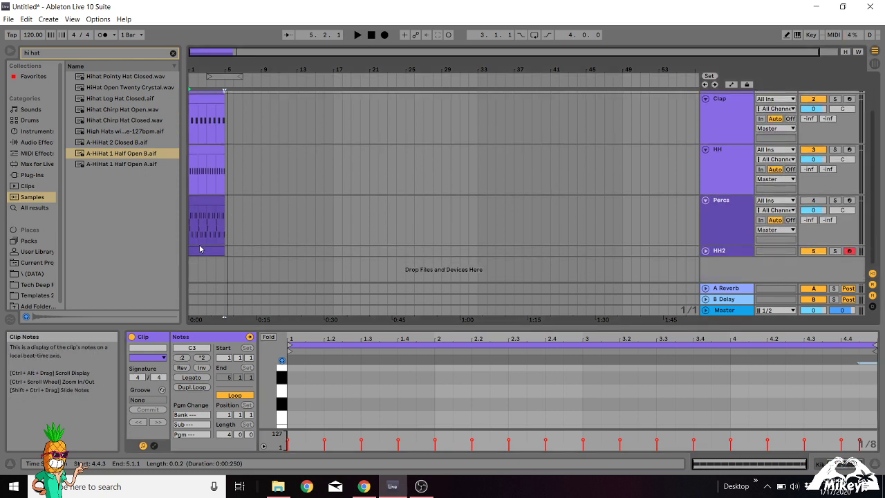
{"action": "left_click", "coordinate": [705, 201]}
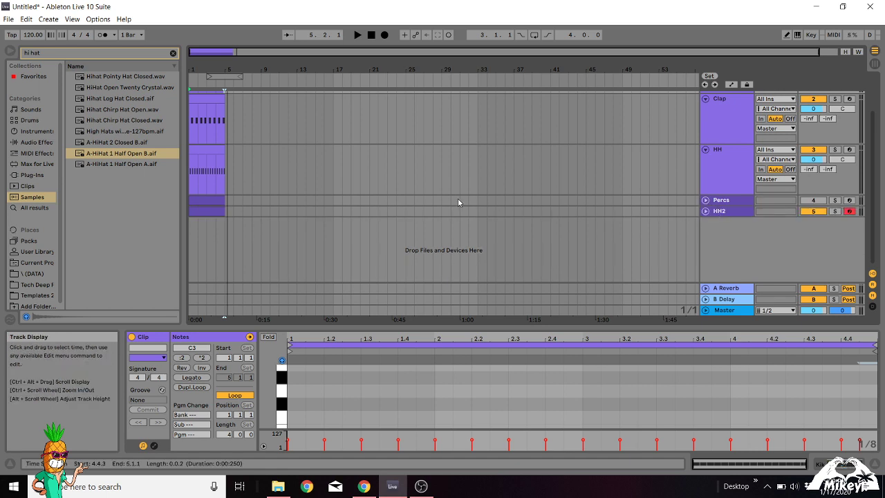